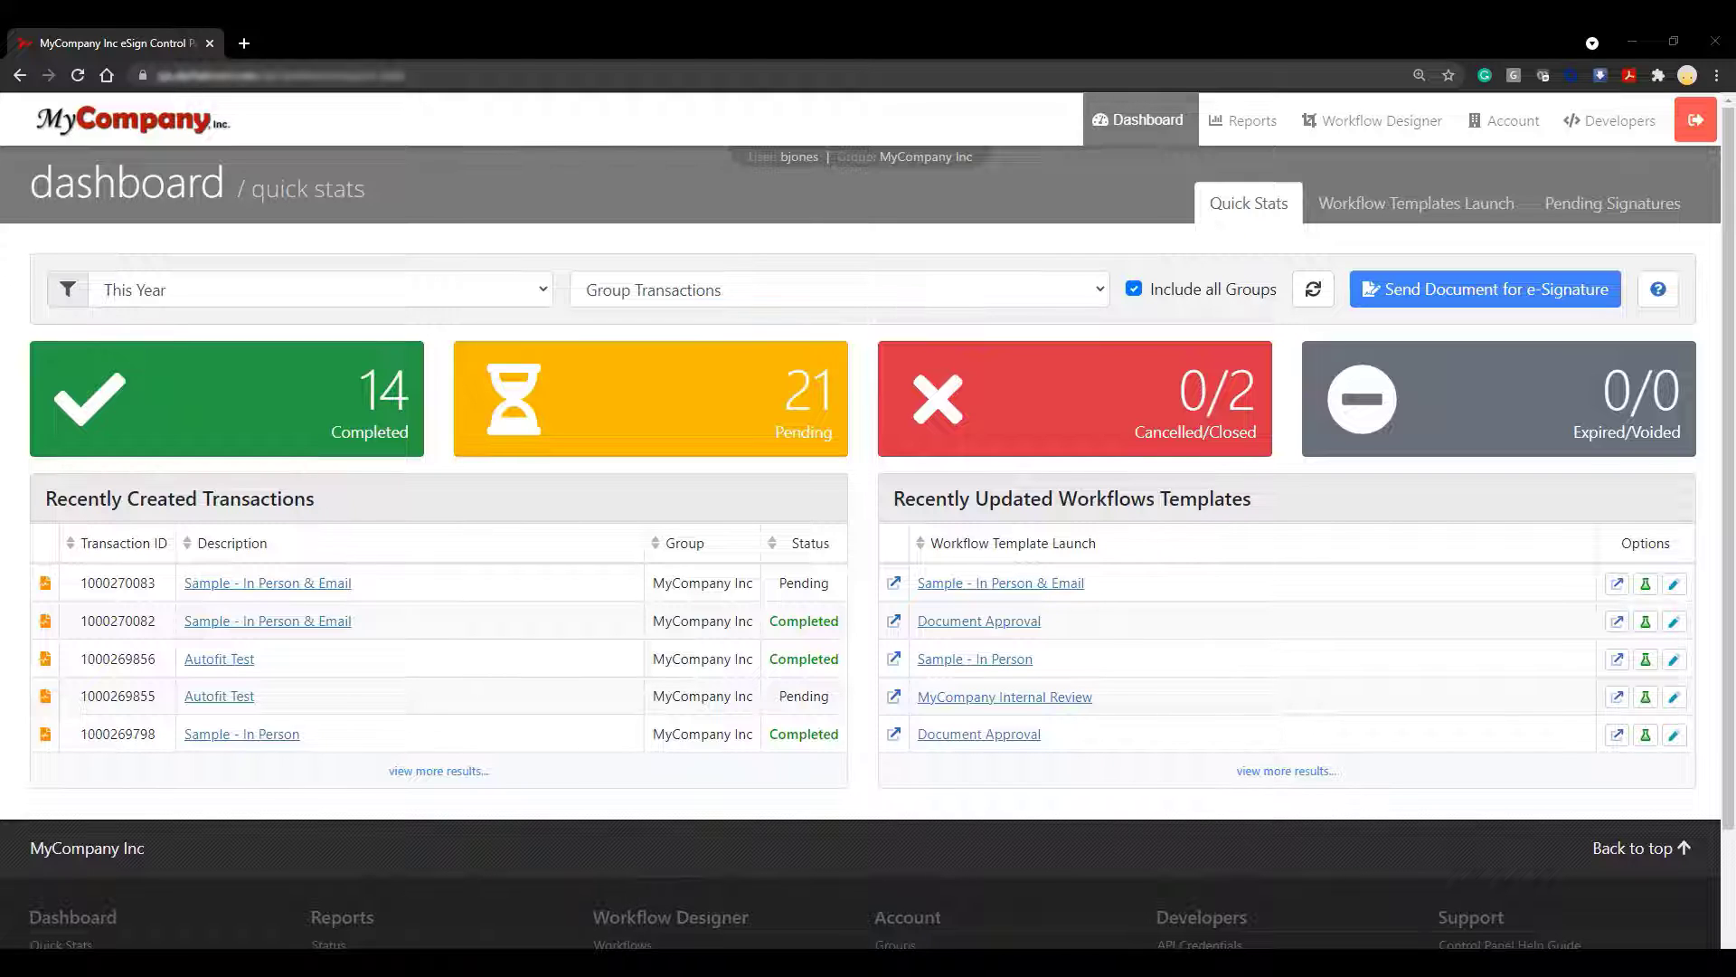
Create a new workflow from a template via Workflows > New Workflow, ready for its label
click(1351, 134)
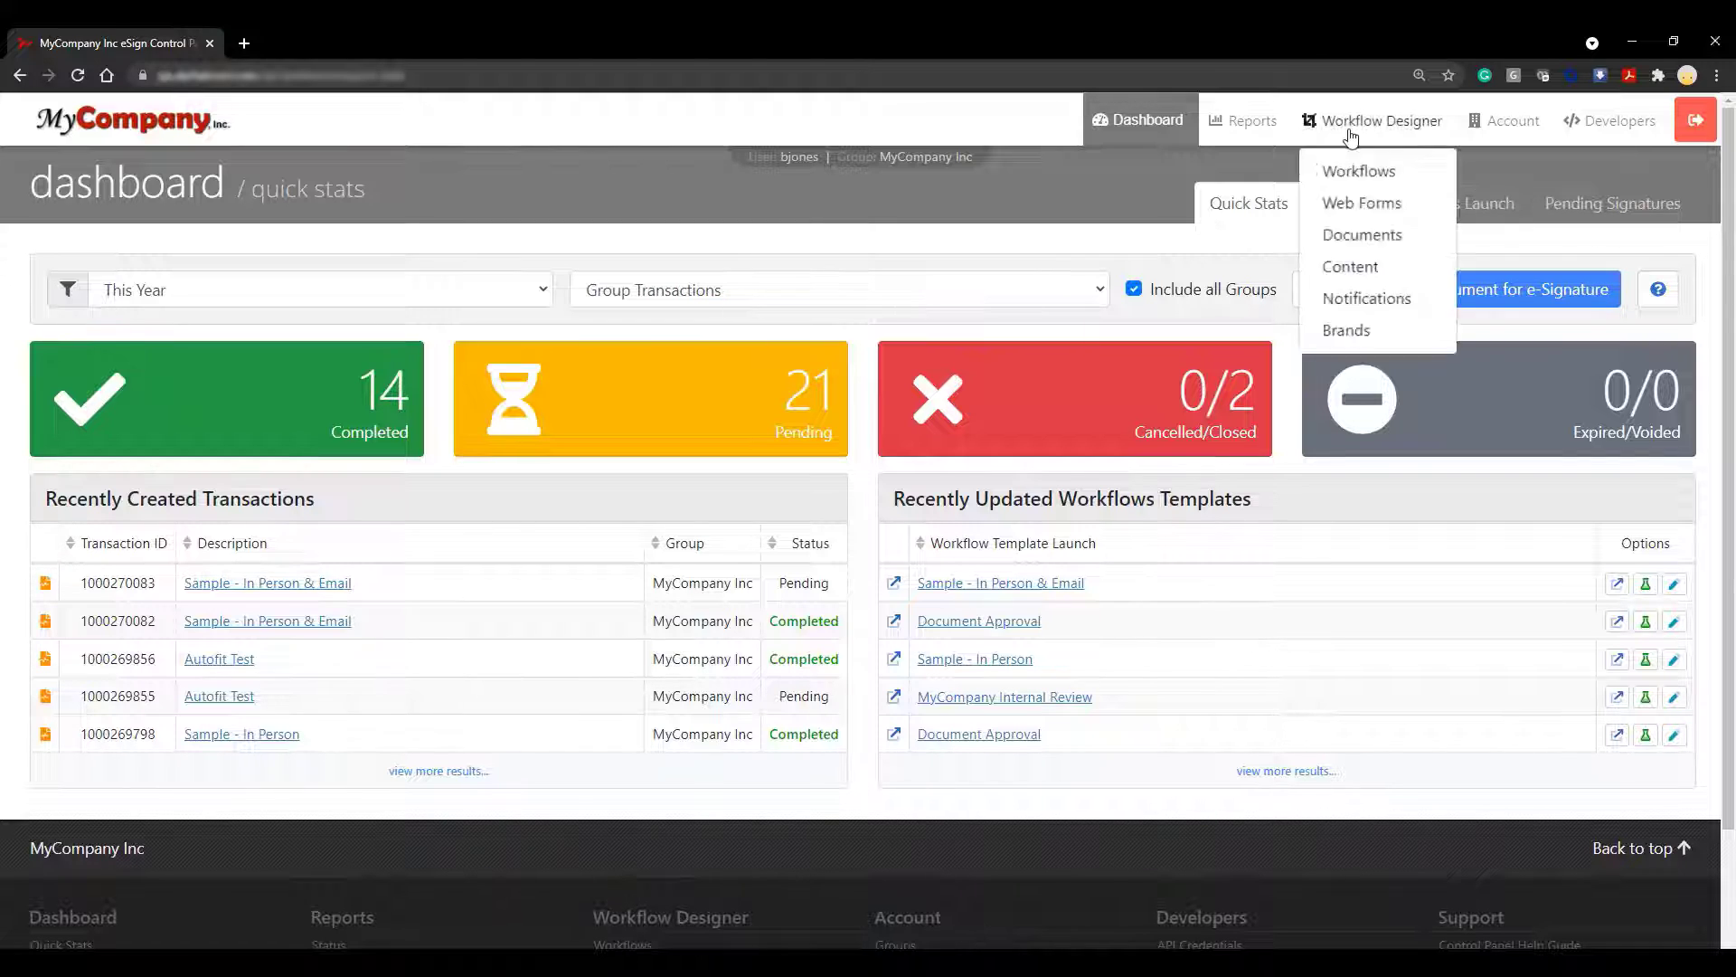
click(1416, 180)
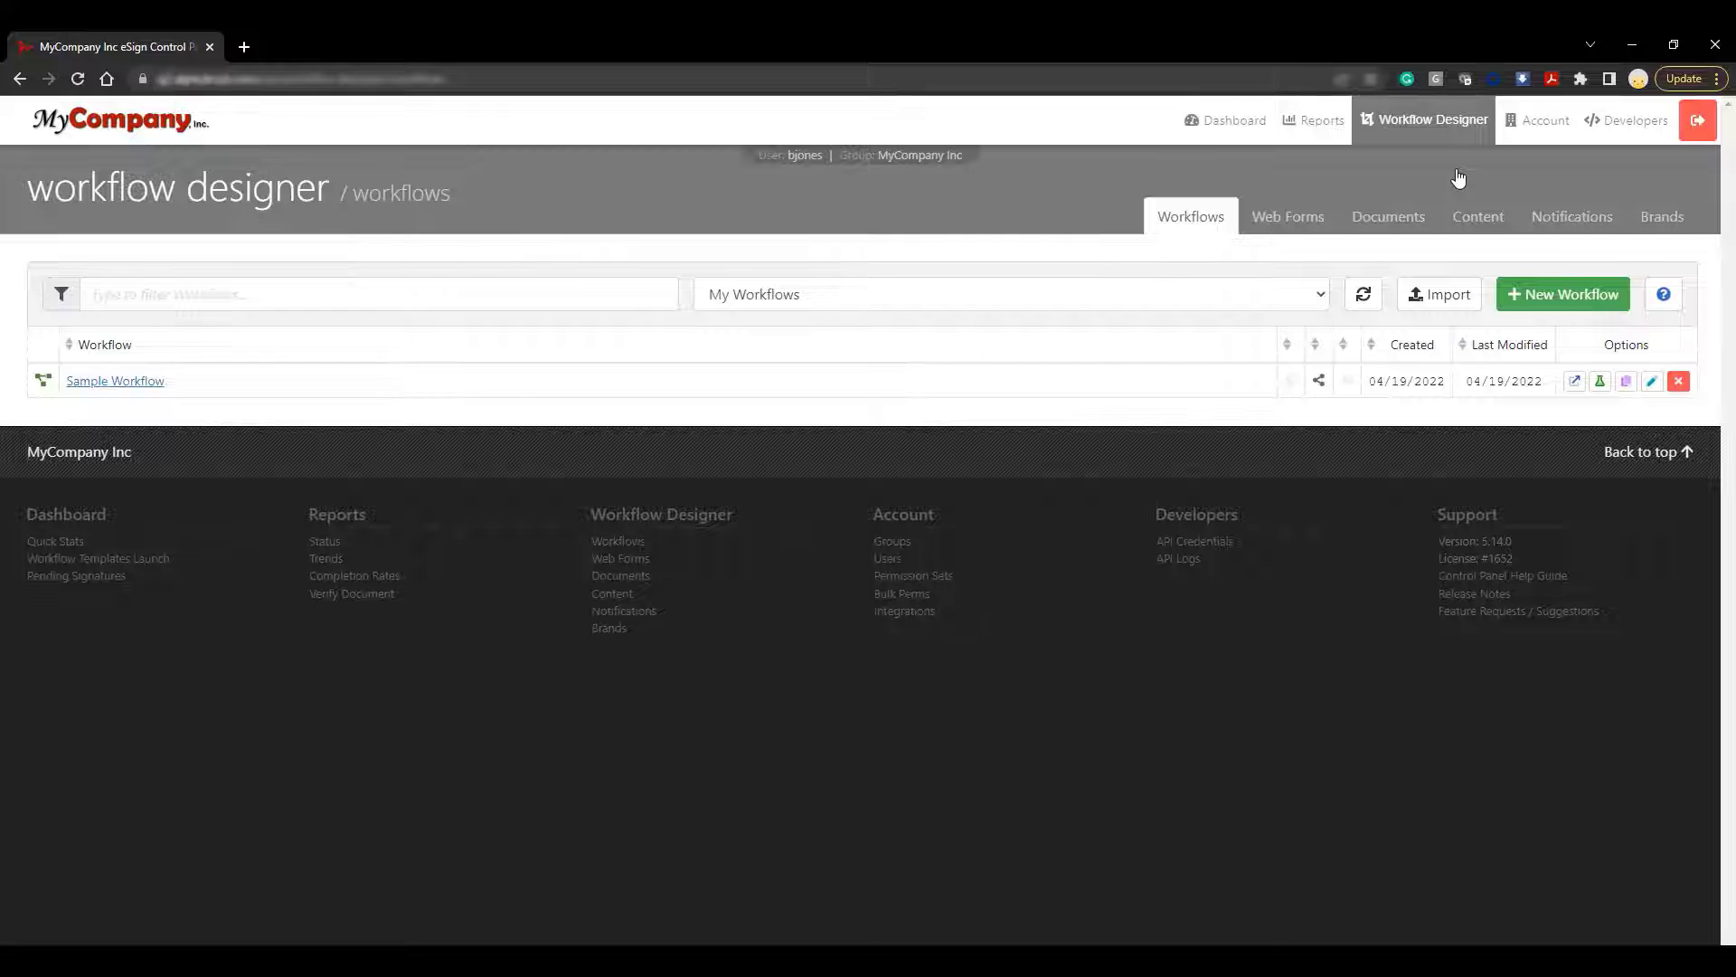
click(1559, 304)
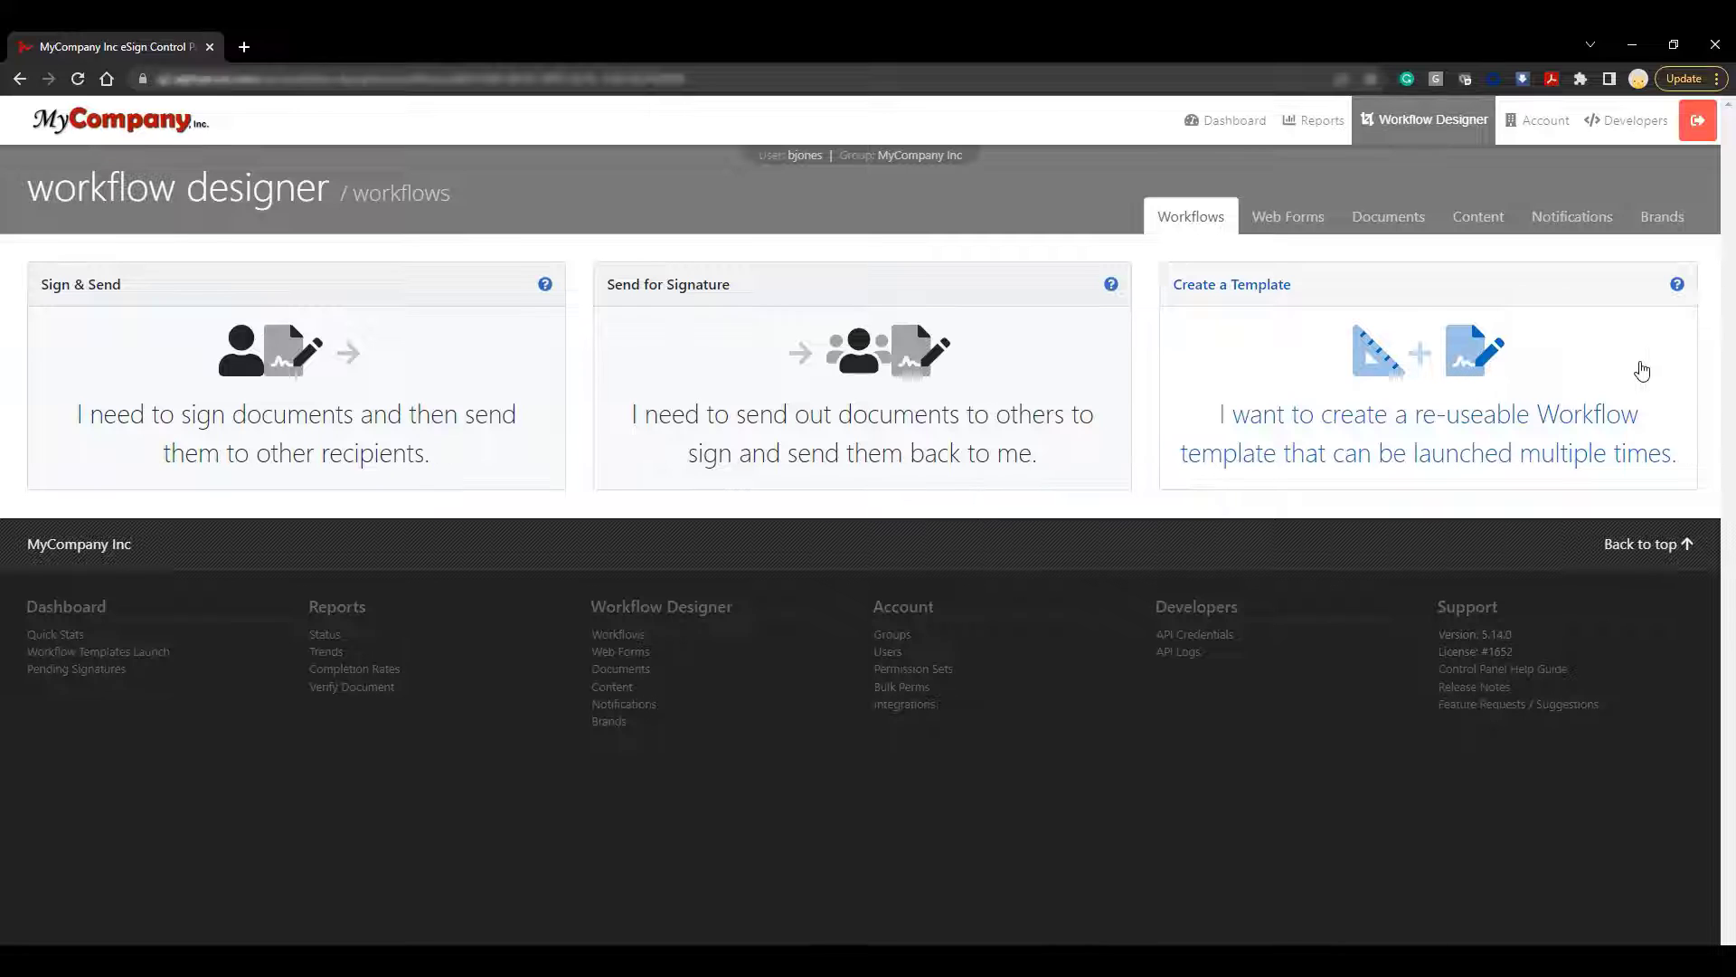
click(1642, 371)
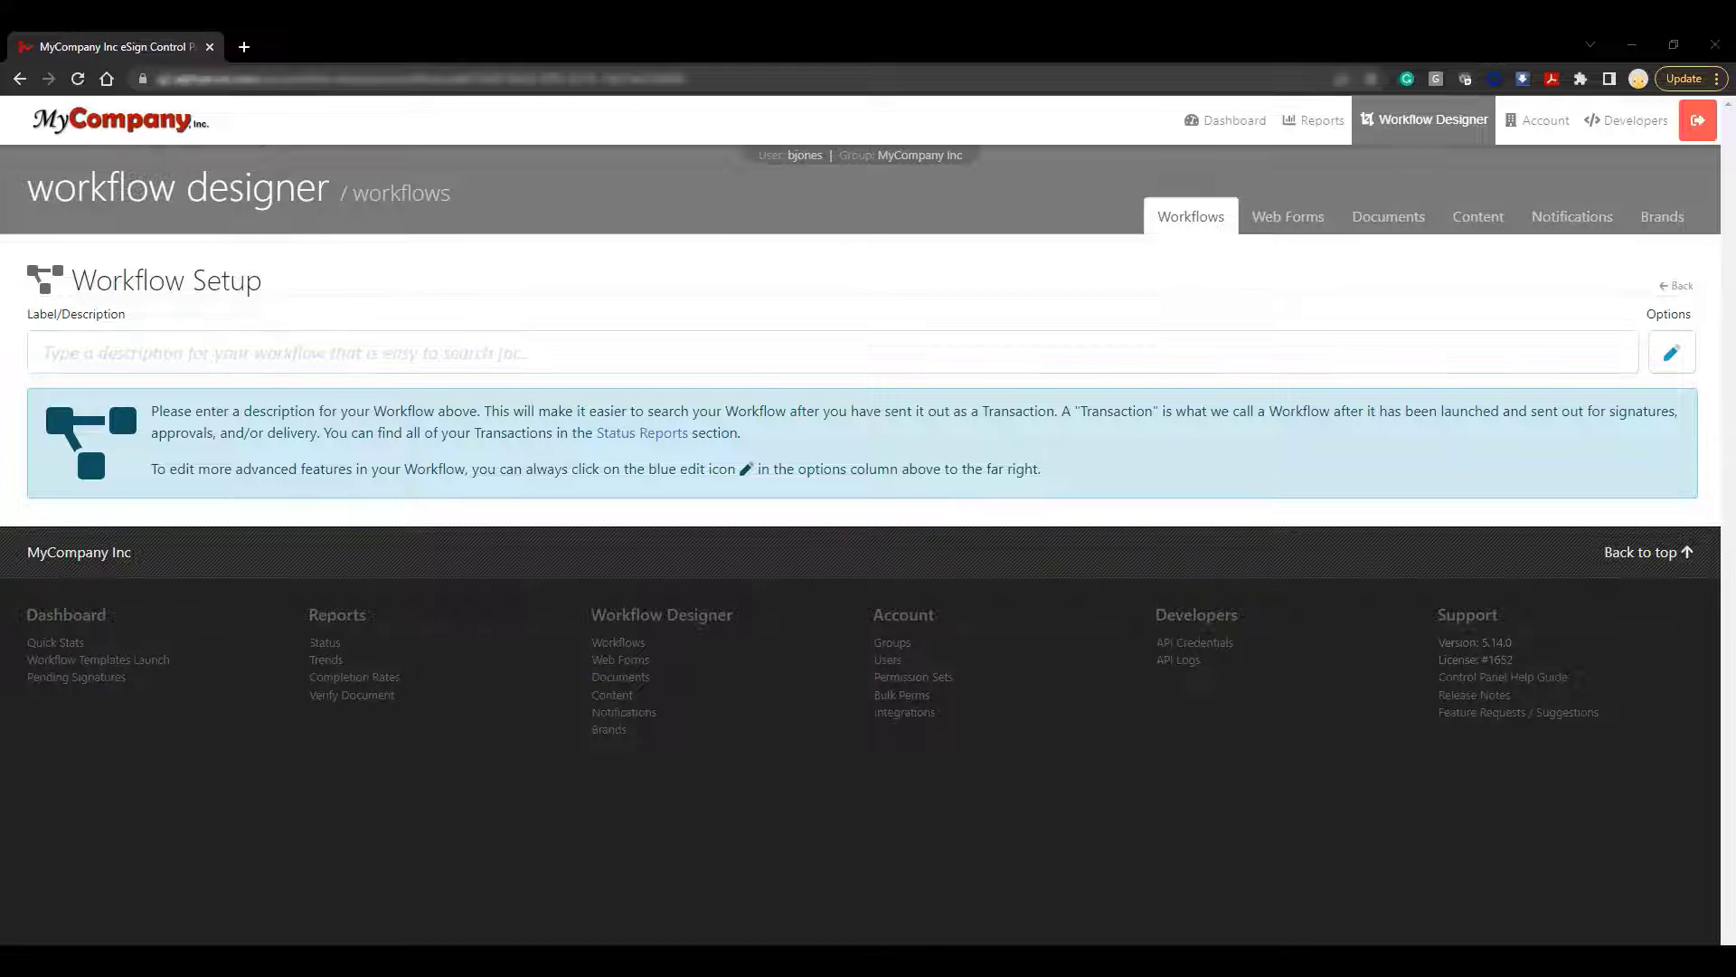
click(812, 300)
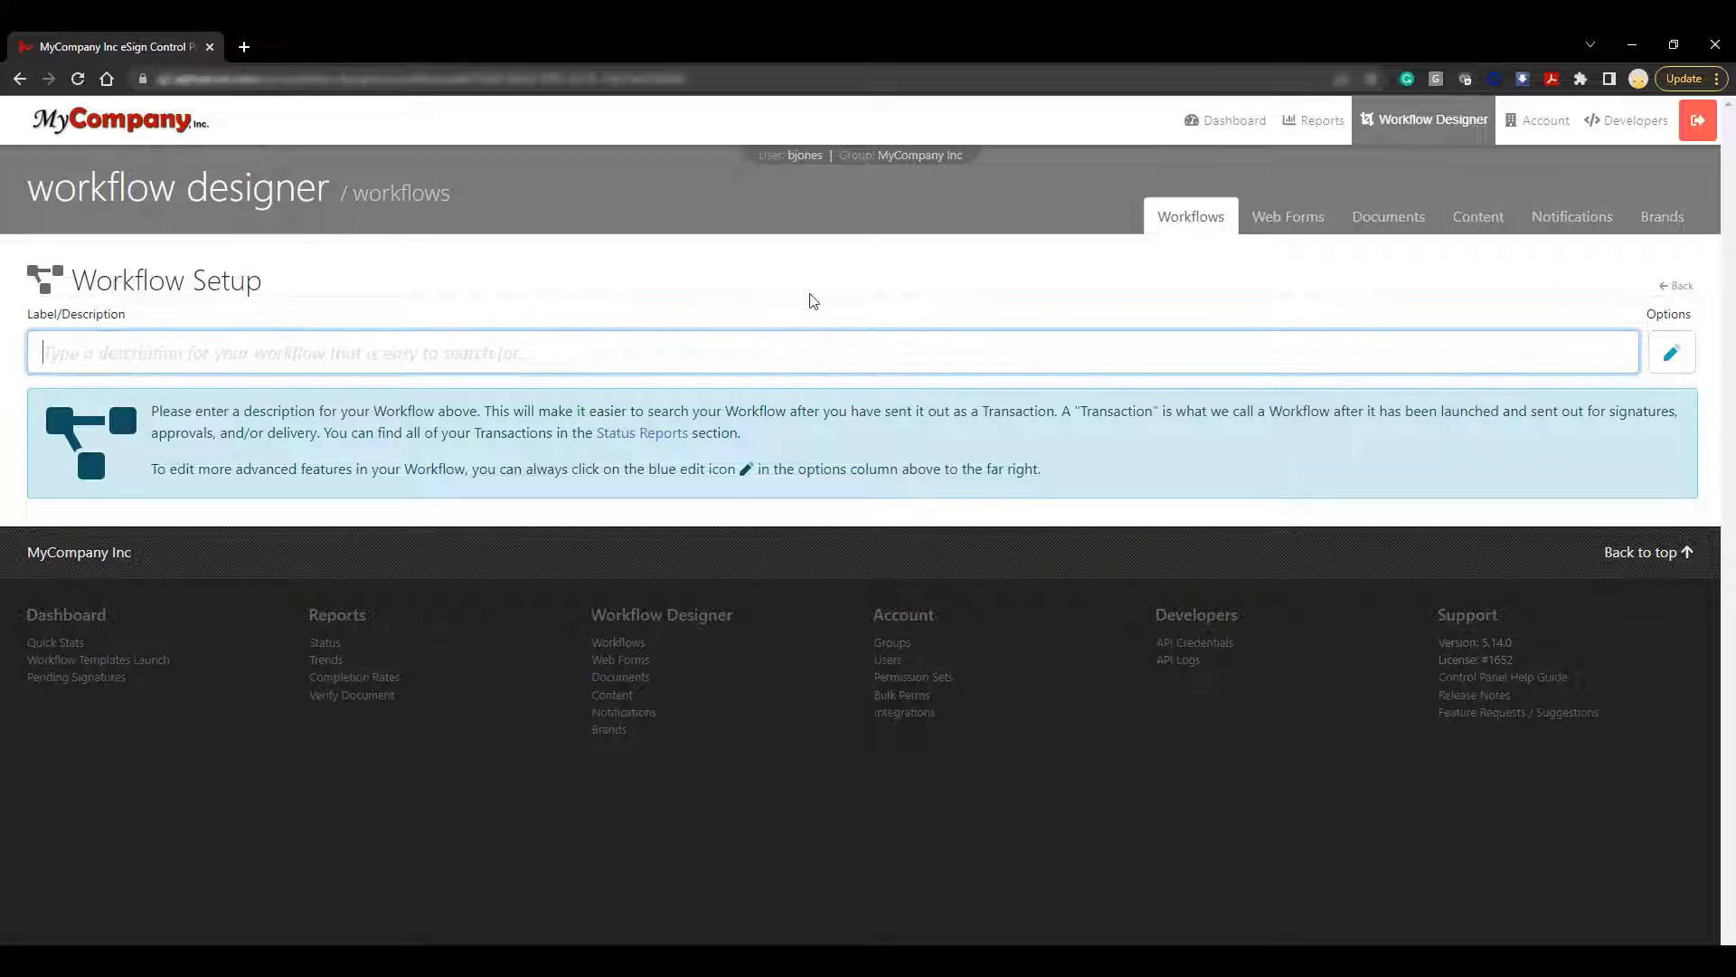
Label the workflow 'Test Workflow' and add a first participant with role Customer Signer
text(Test Workflow)
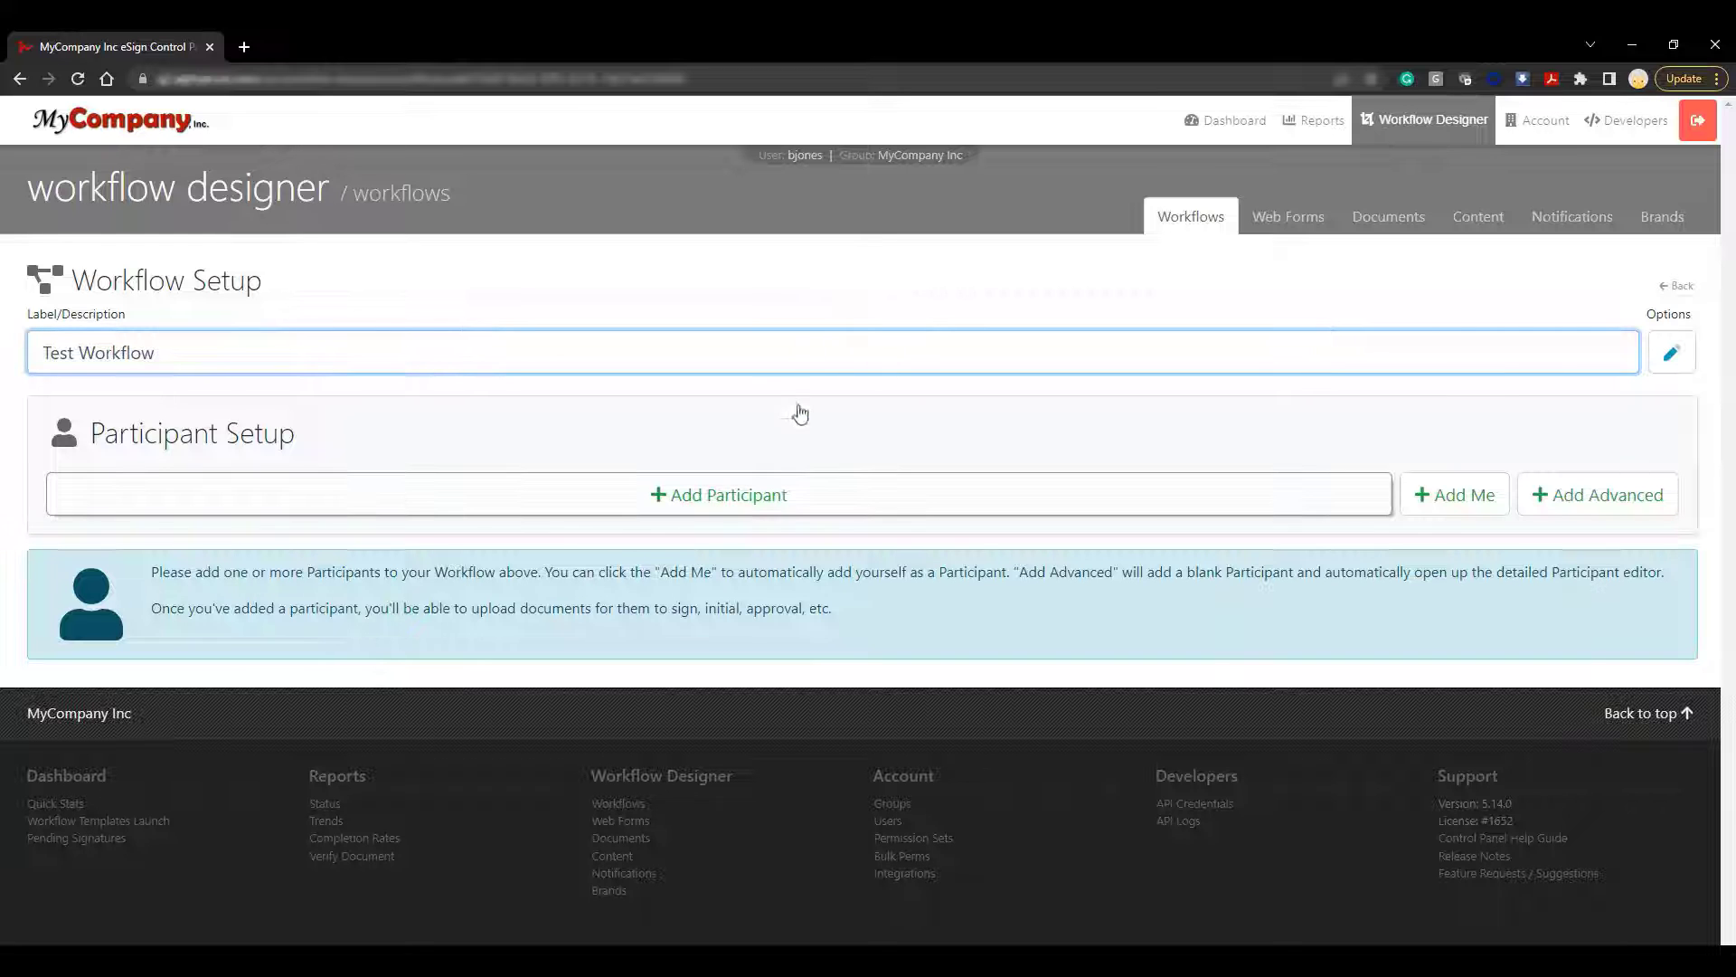
click(788, 496)
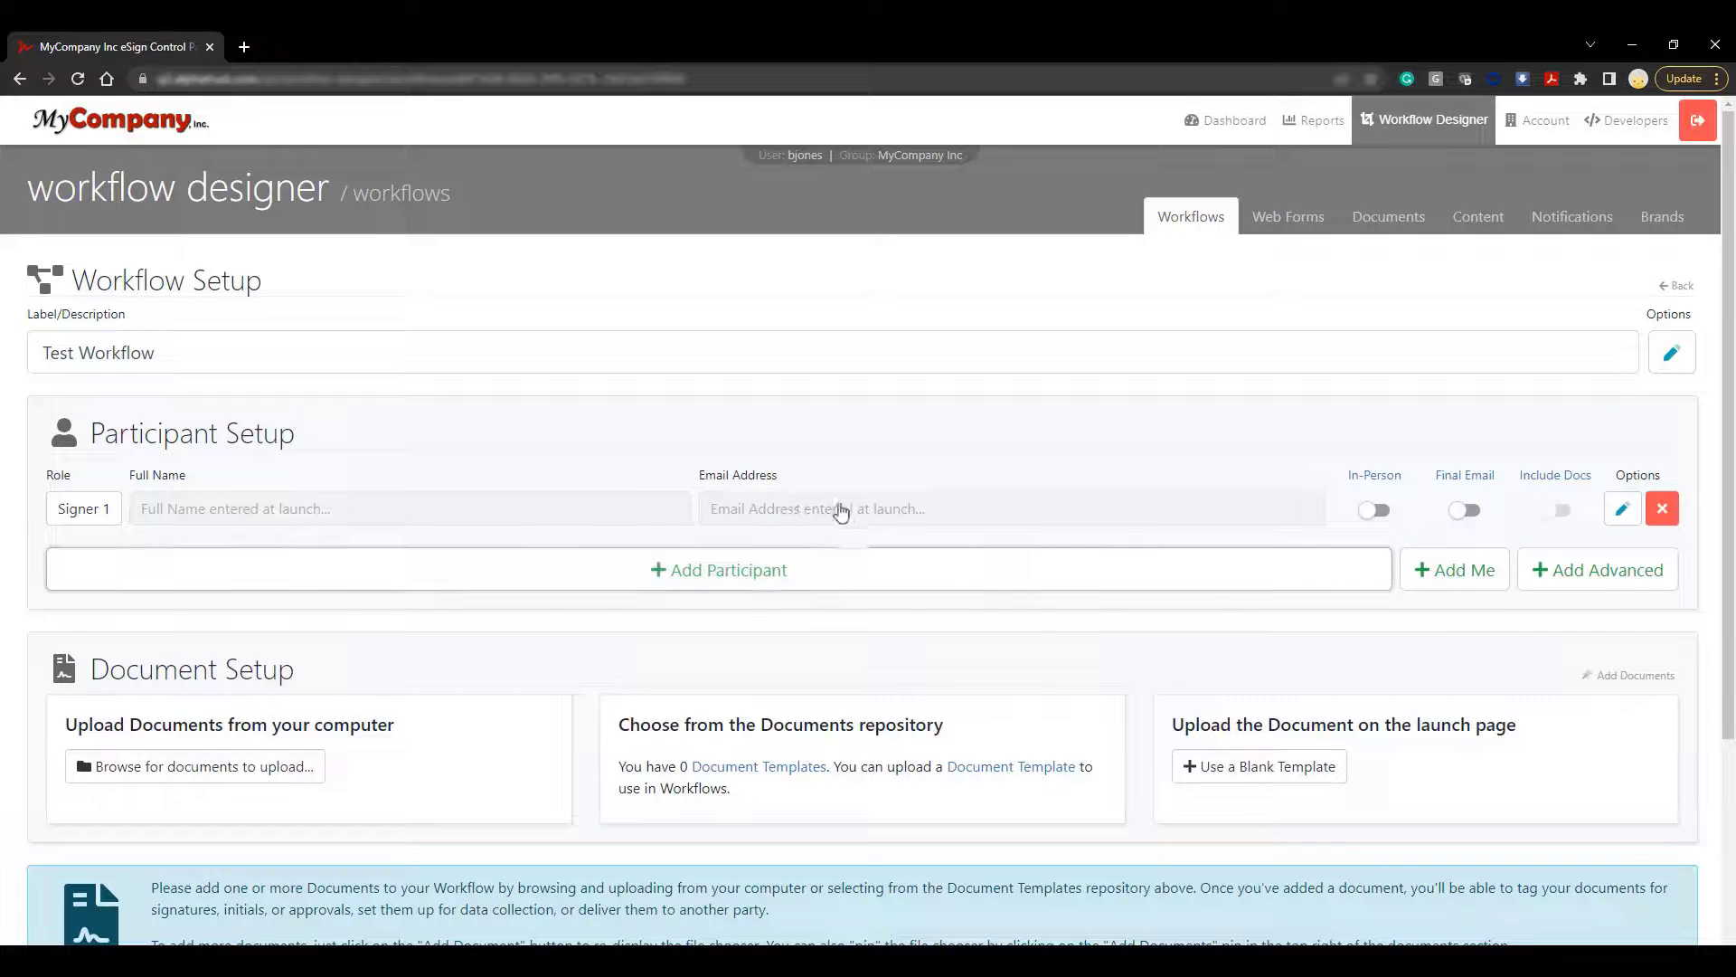
click(1621, 509)
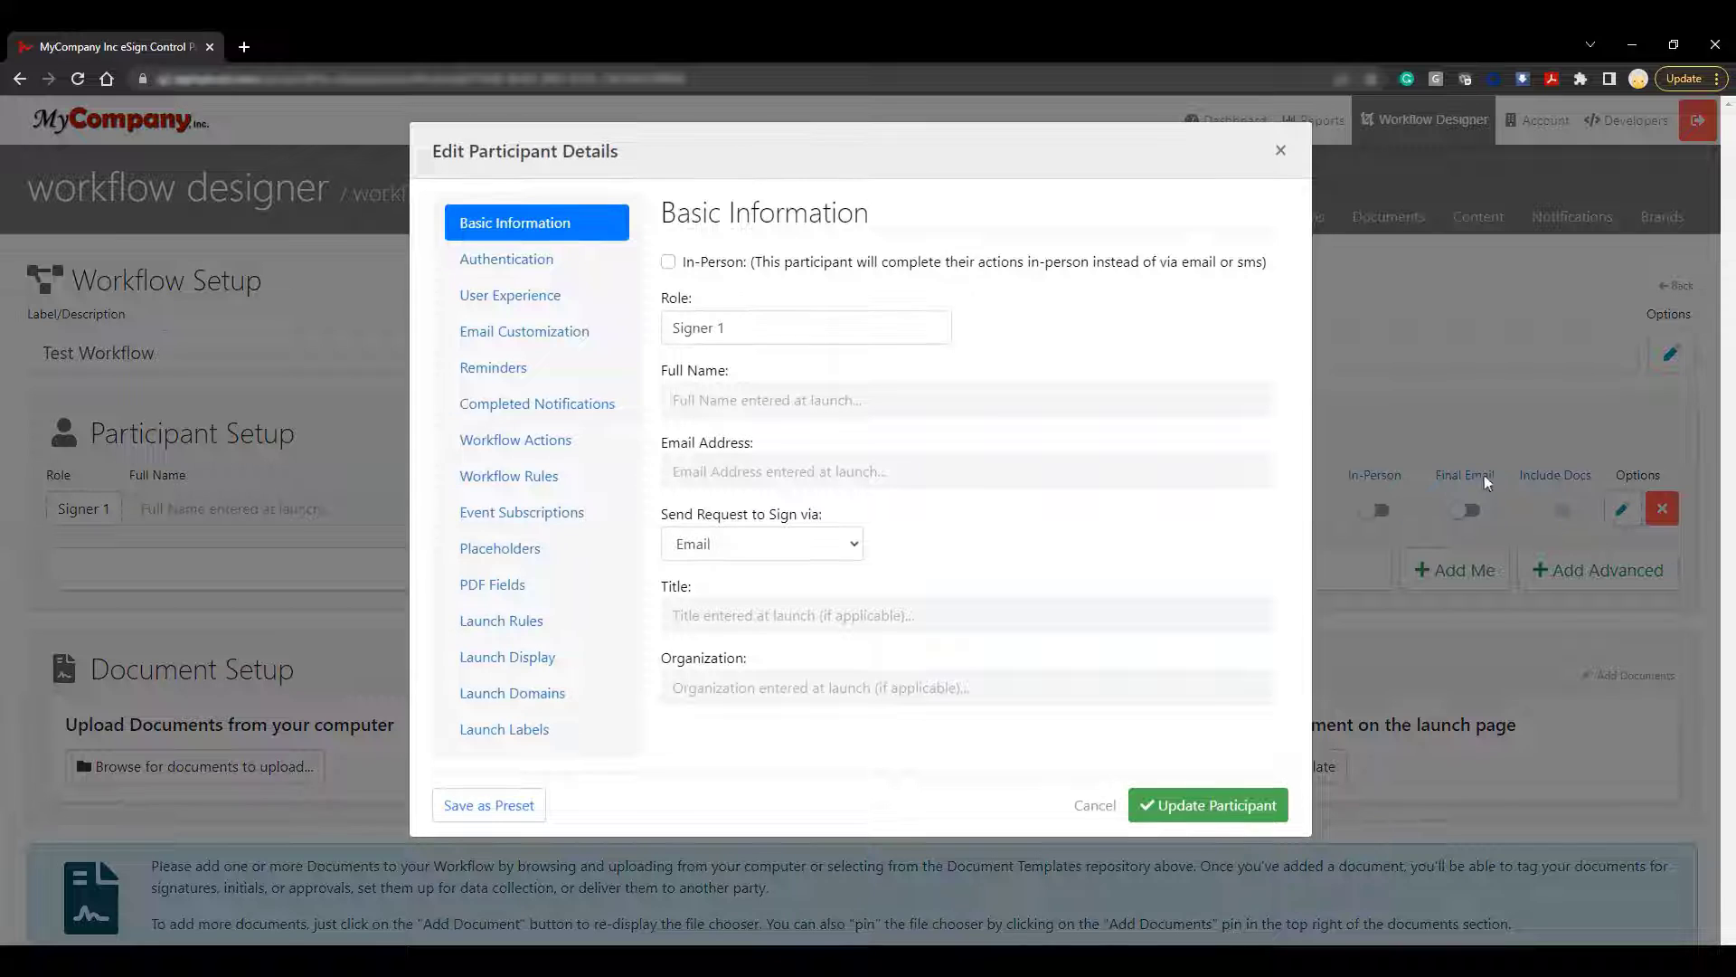
triple_click(883, 326)
key(BackSpace)
text(Cus)
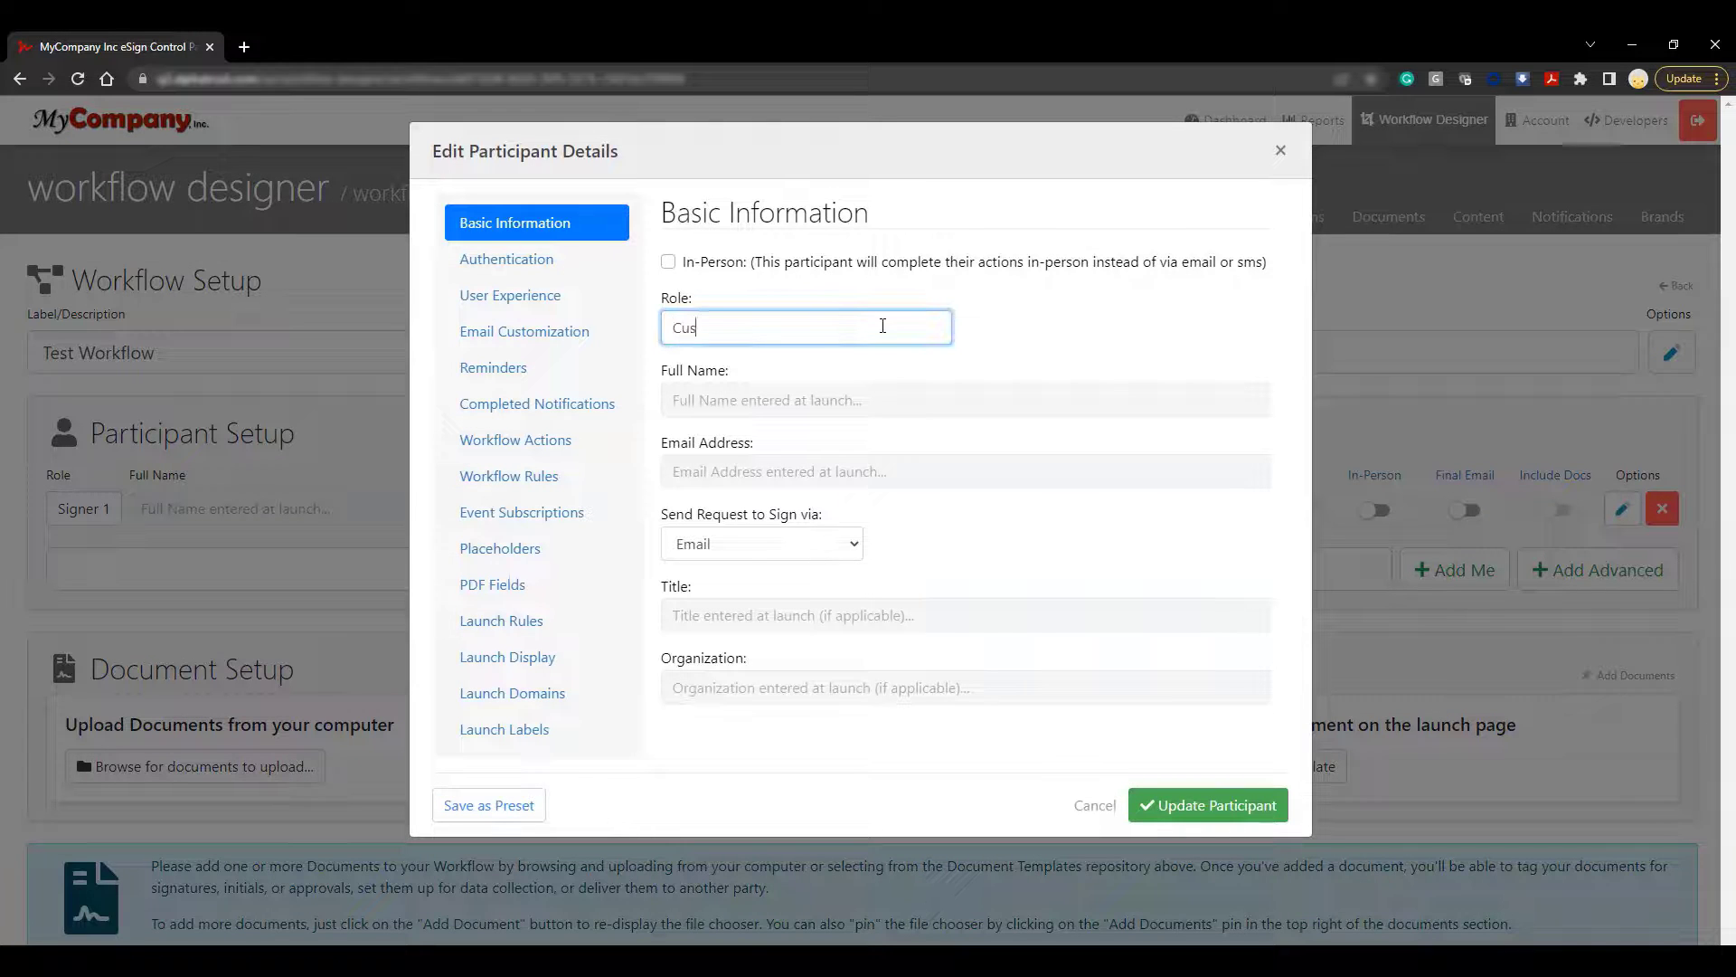
text(tomer Signer)
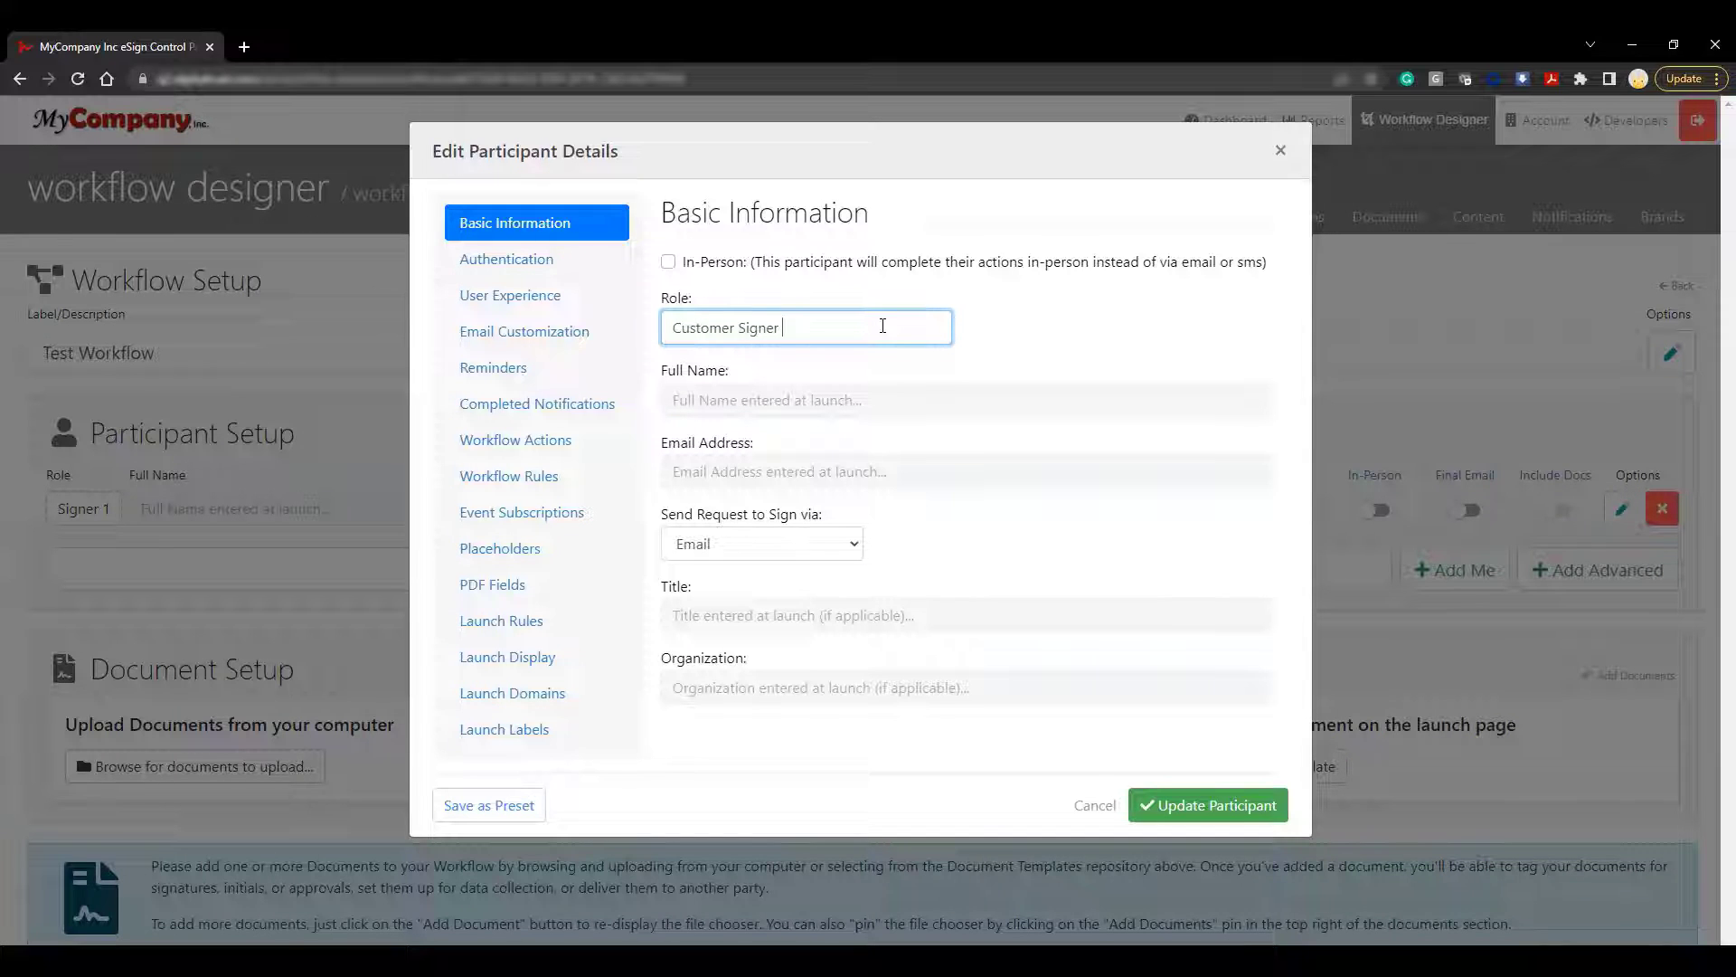
click(545, 631)
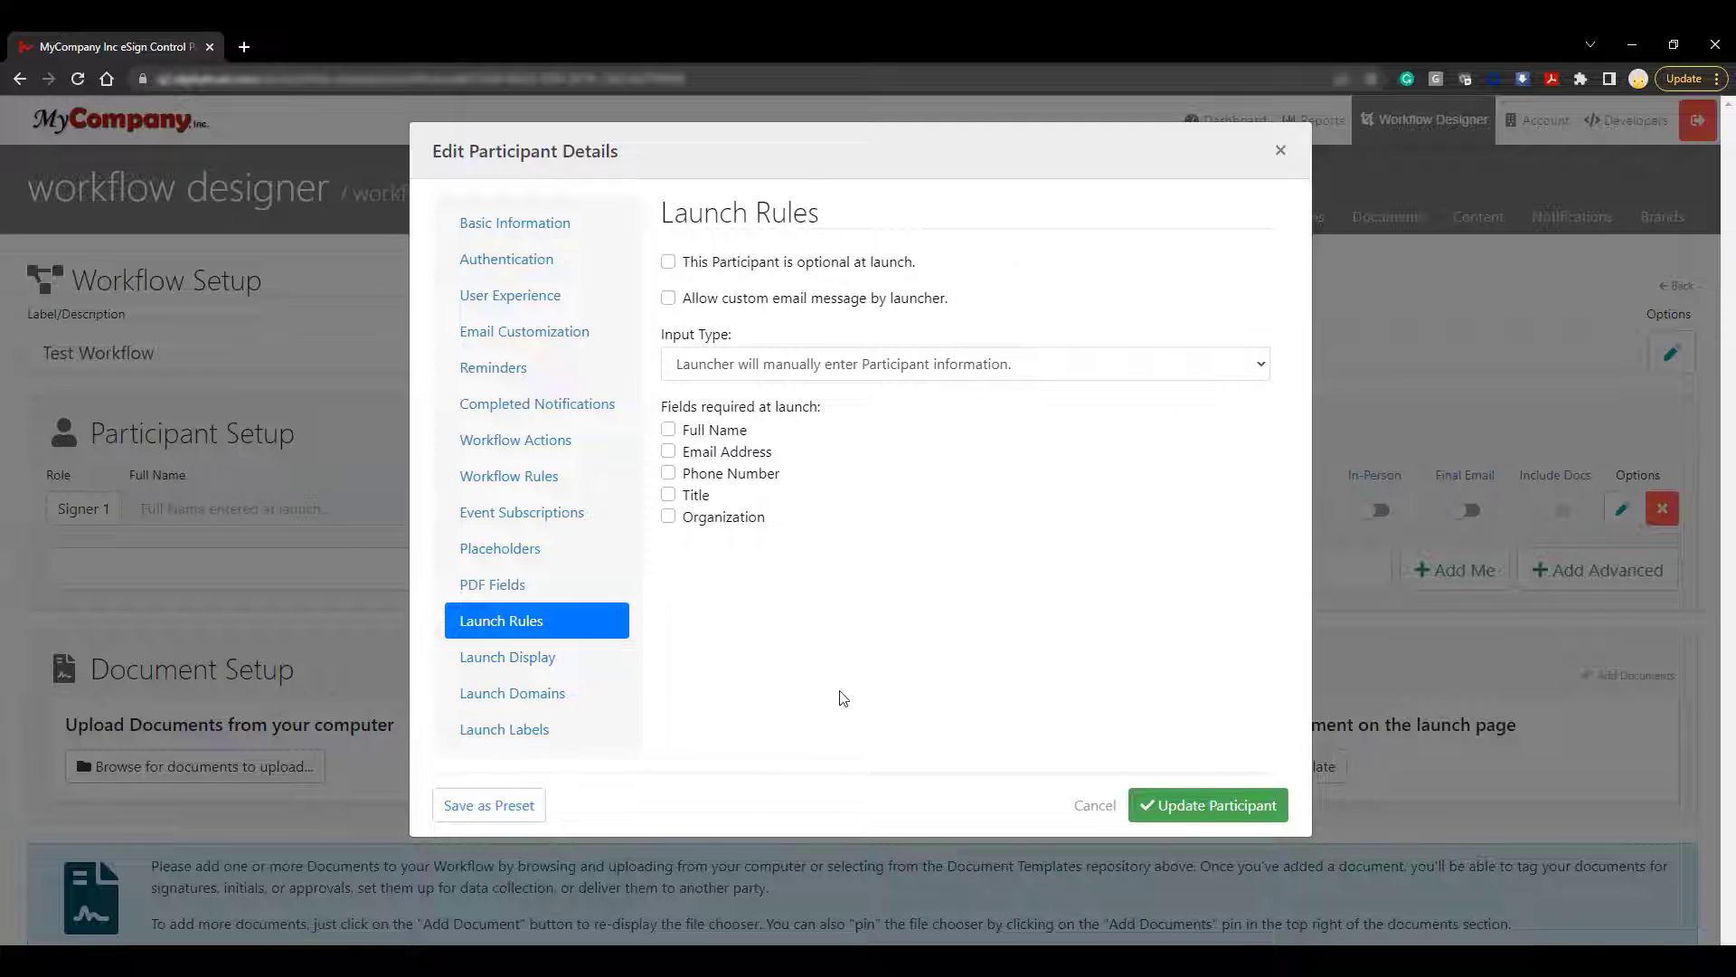
click(1267, 823)
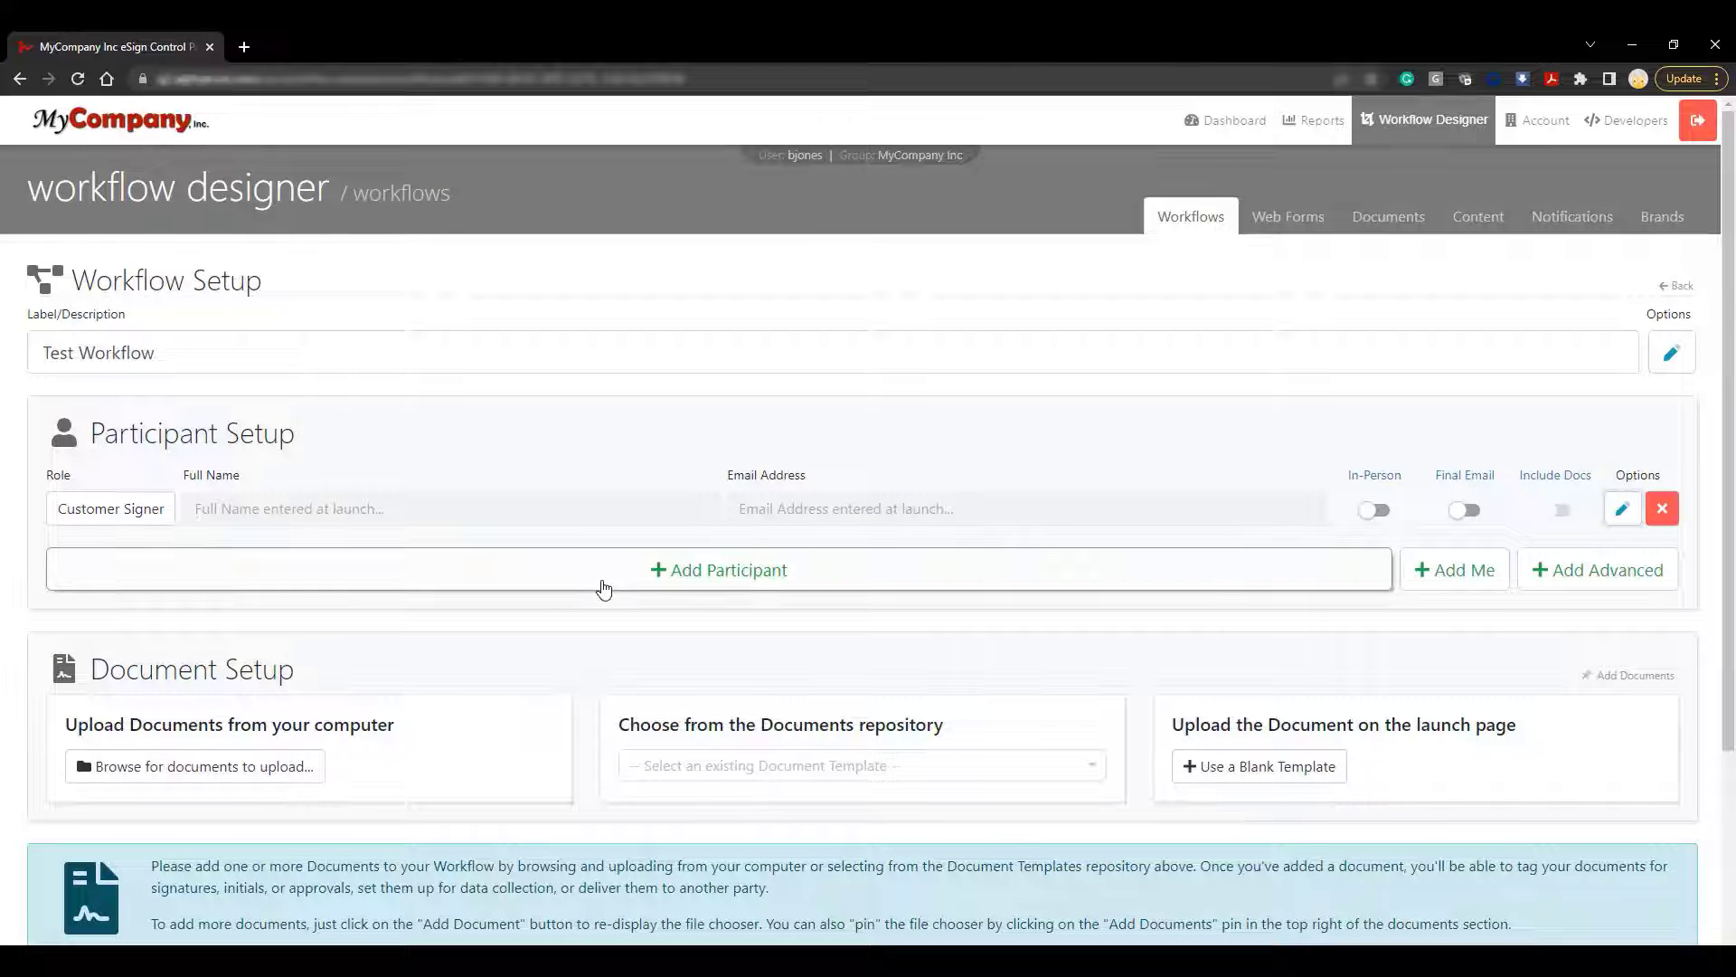
Add a second participant with role Witness, whose details are defined by another participant
click(605, 589)
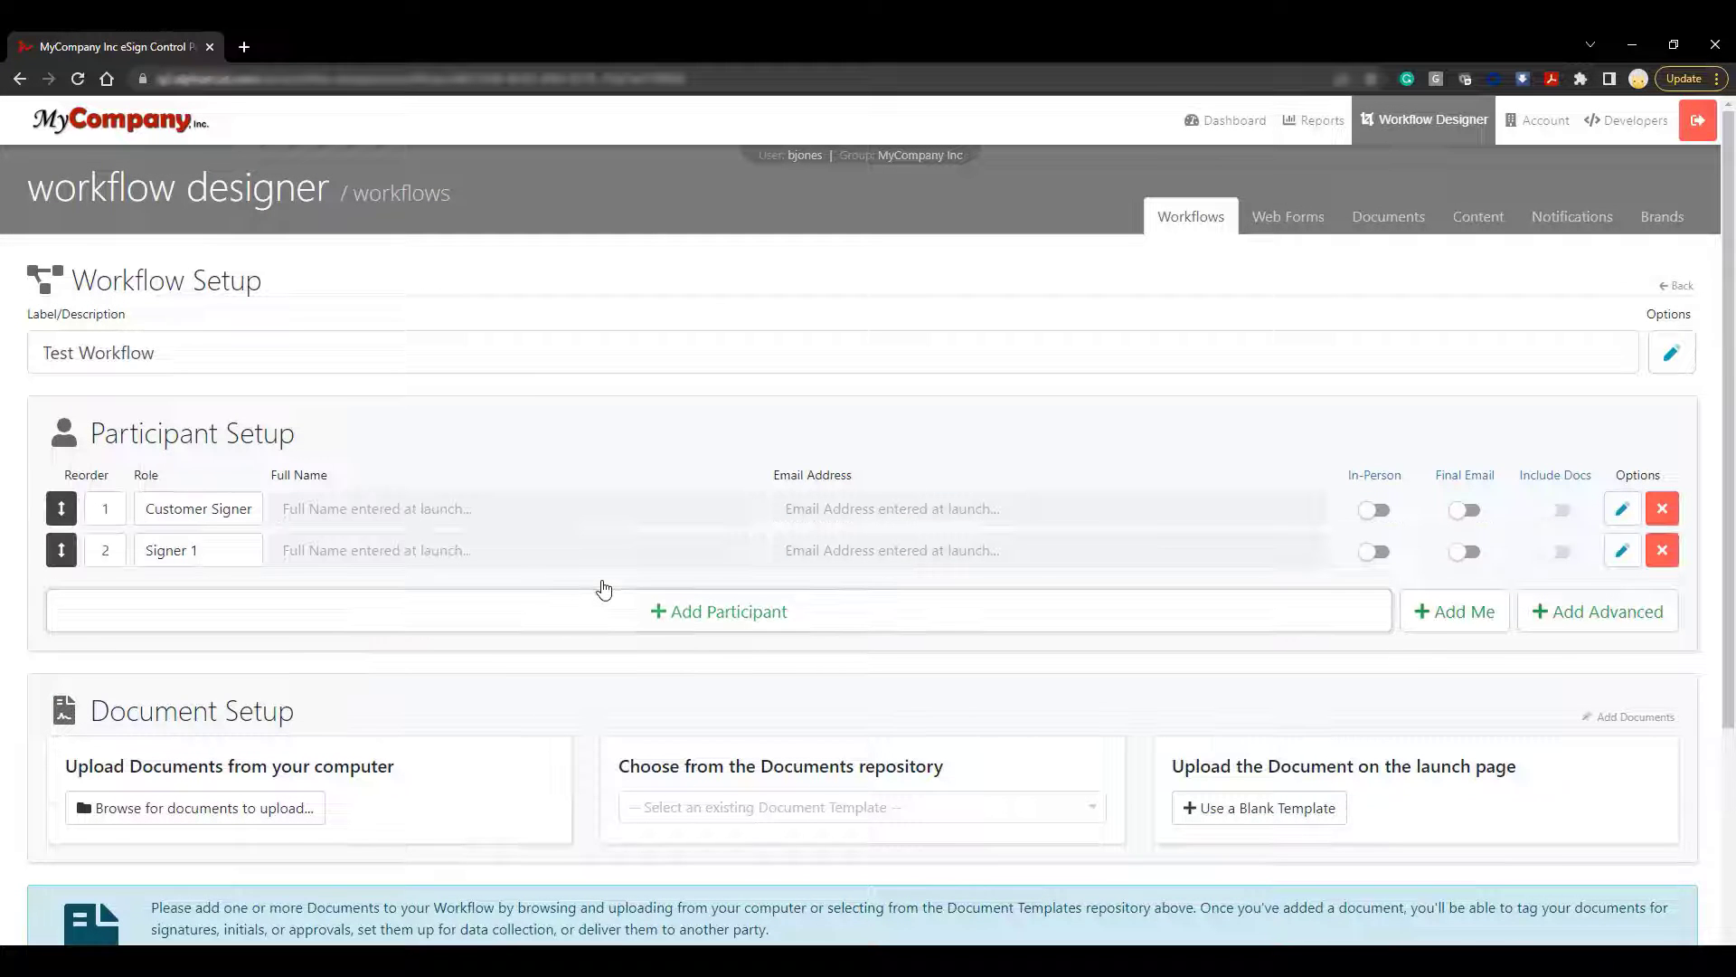
click(1624, 552)
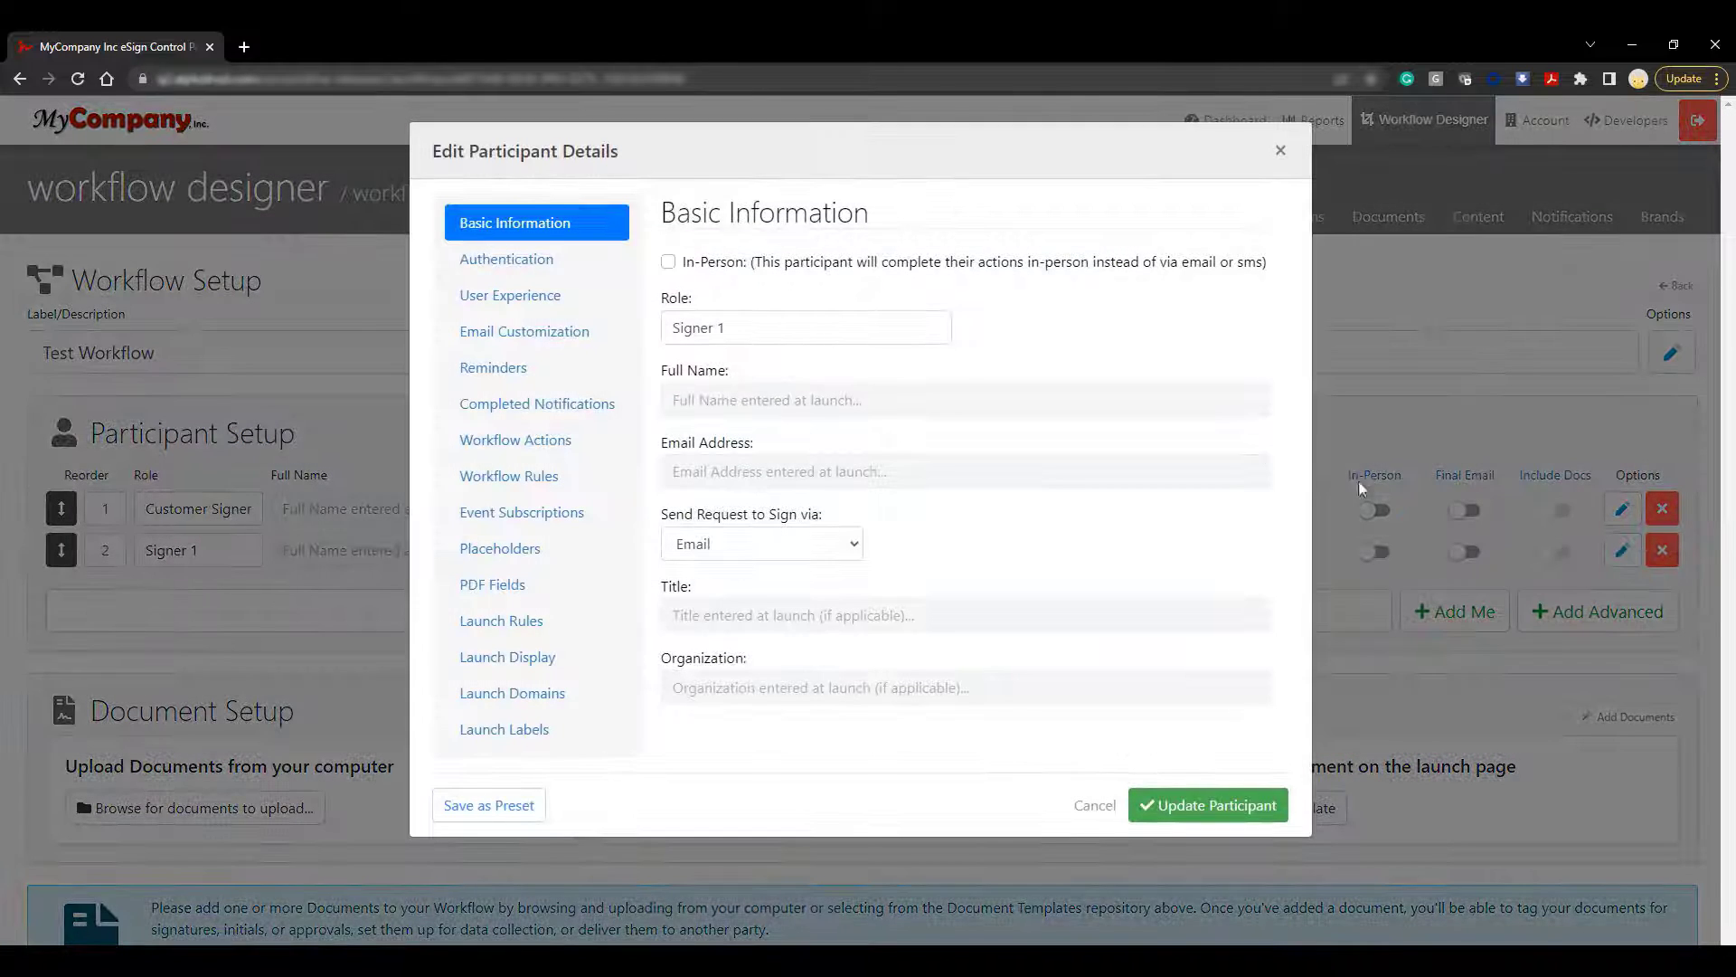
triple_click(780, 331)
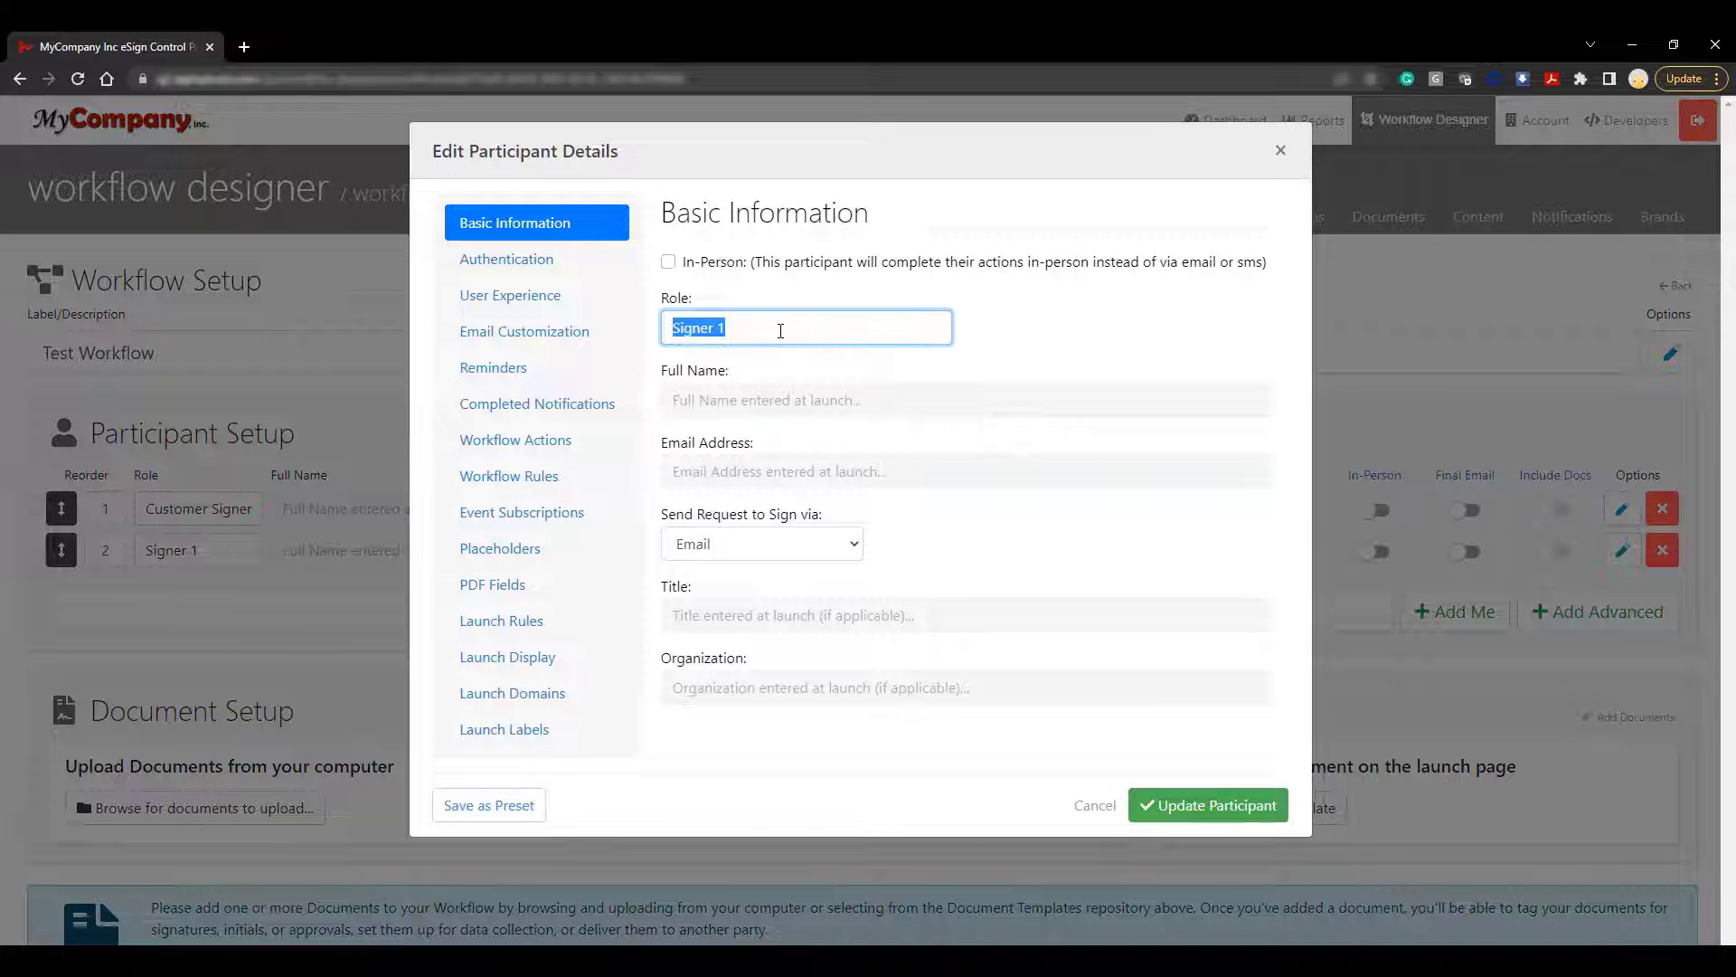
text(Witness)
click(593, 630)
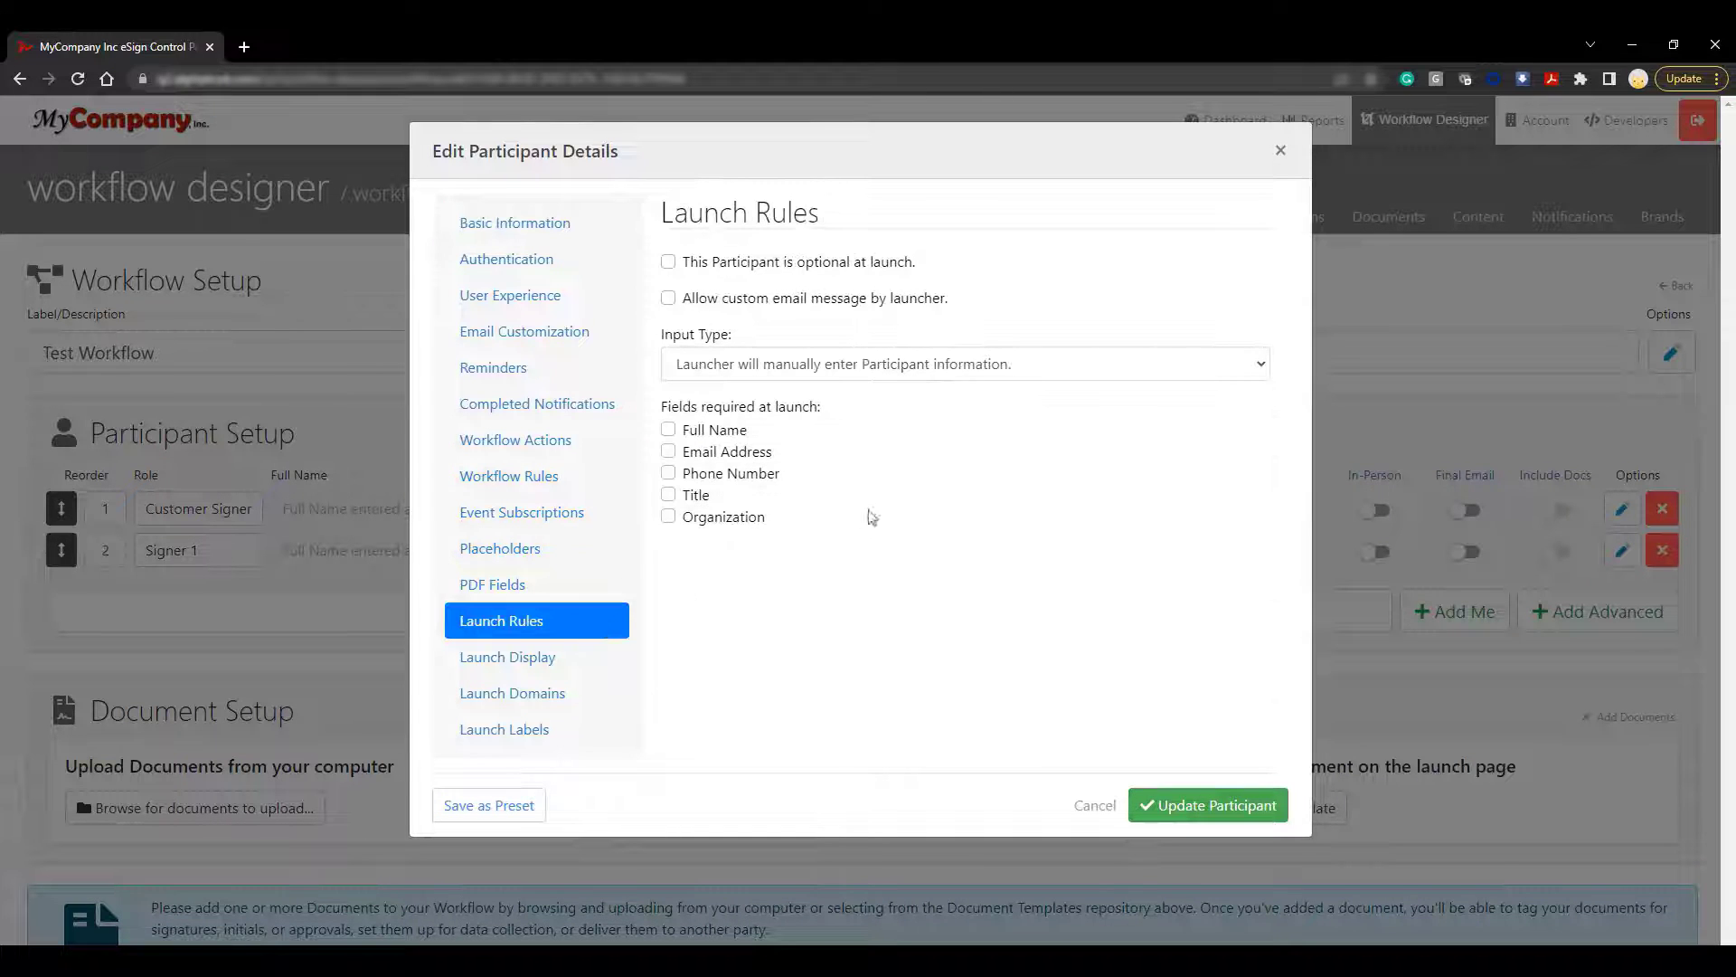
click(1232, 366)
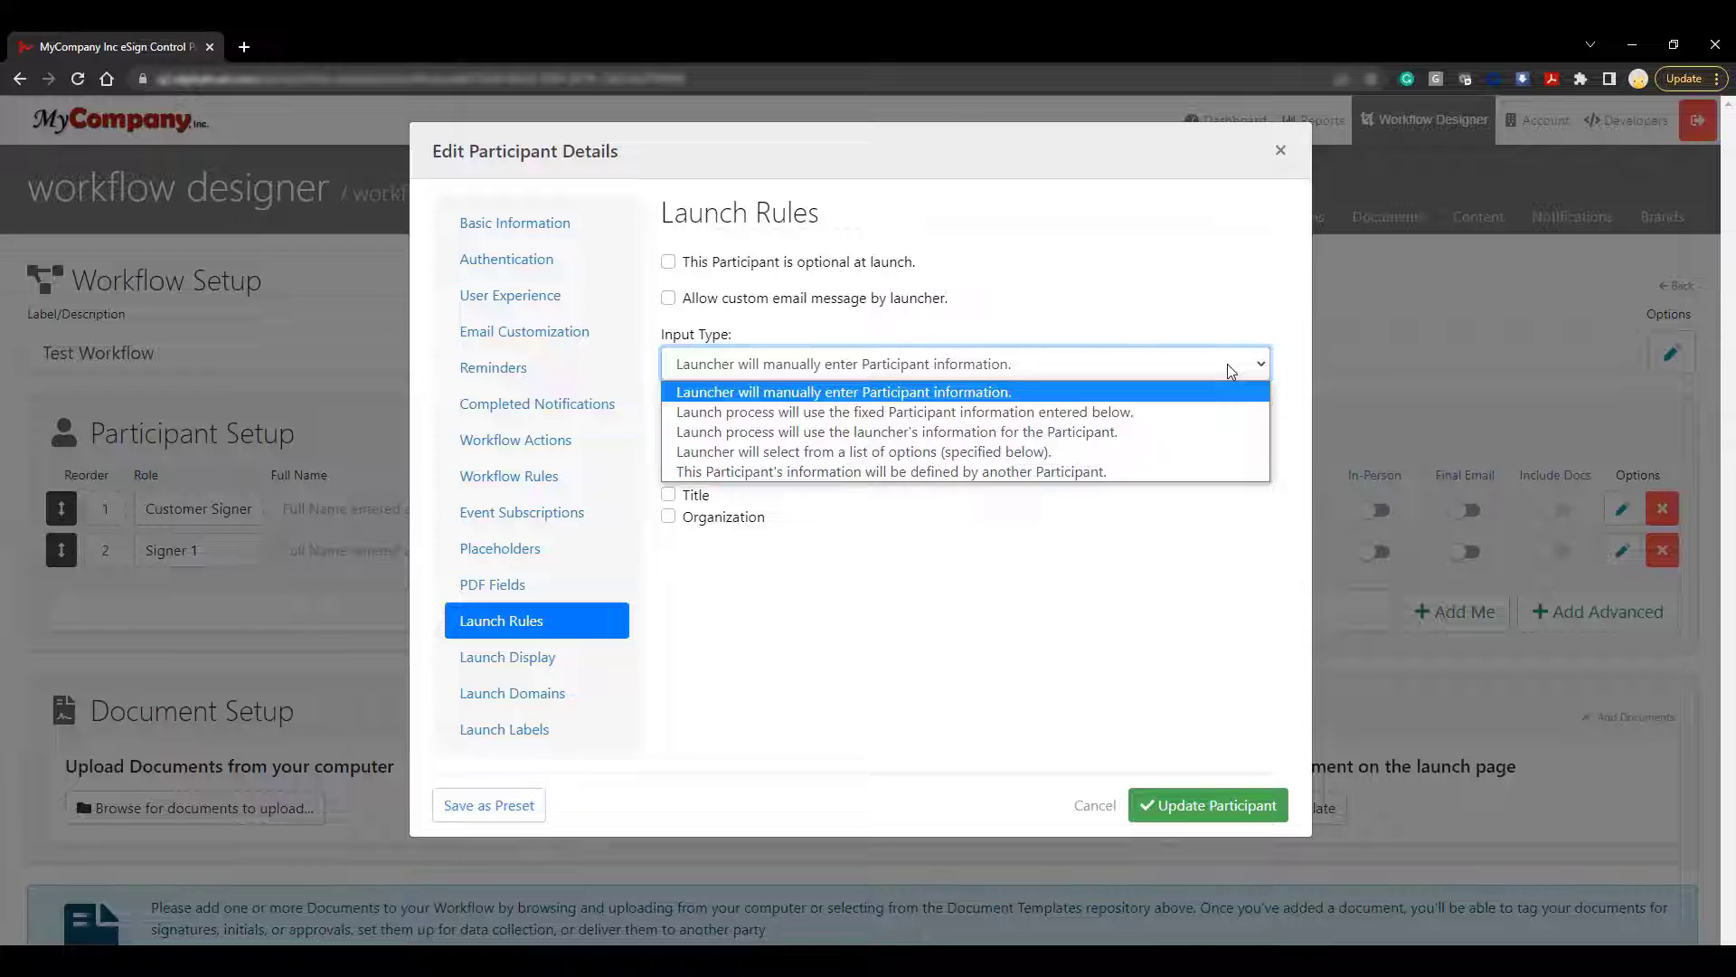
click(1227, 474)
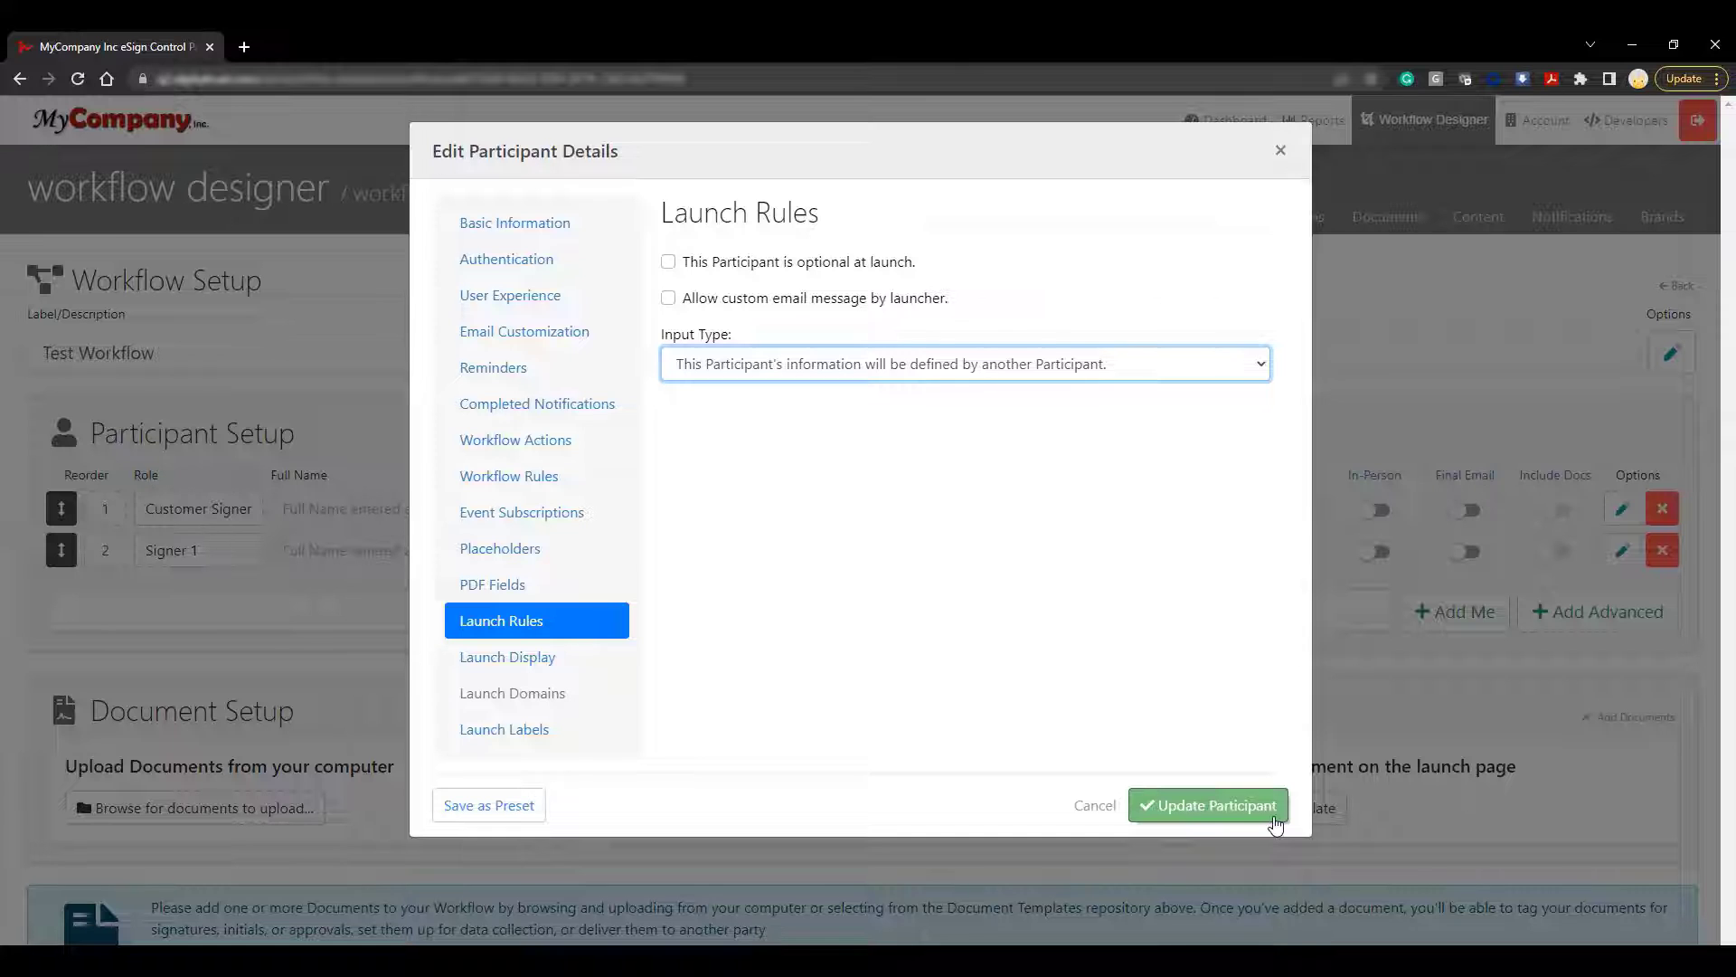
click(1208, 805)
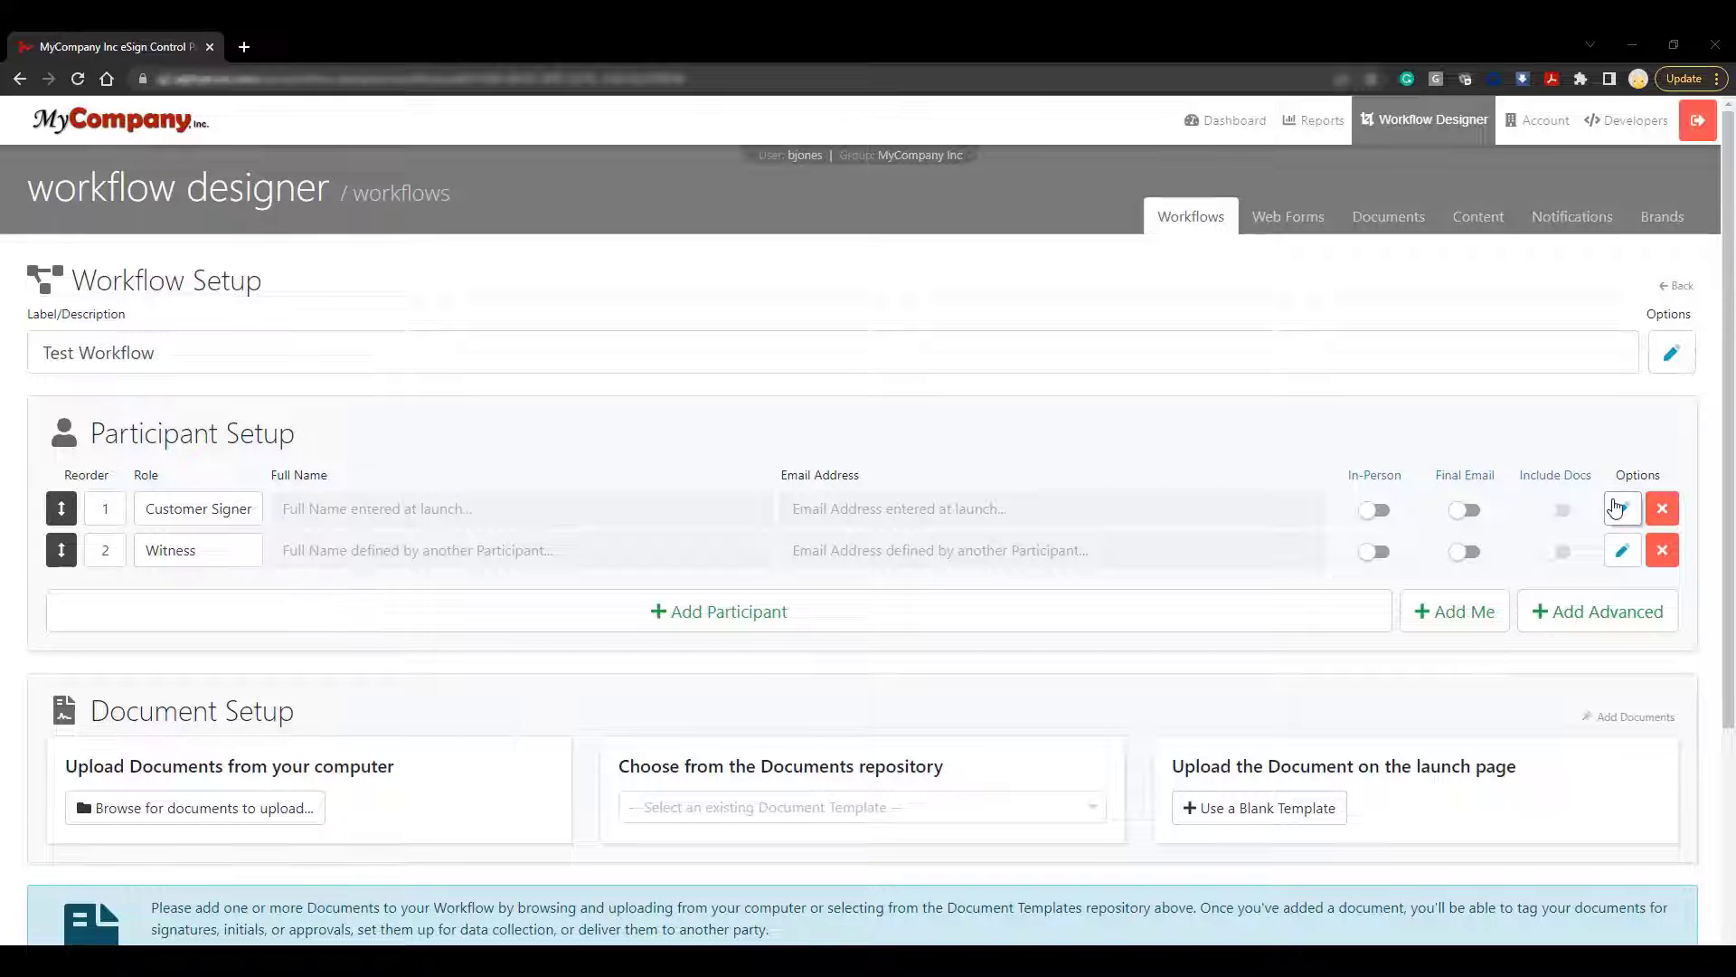
Give Customer Signer a 'Define Another Participant: Witness' action with Custom Email Message off
click(1620, 508)
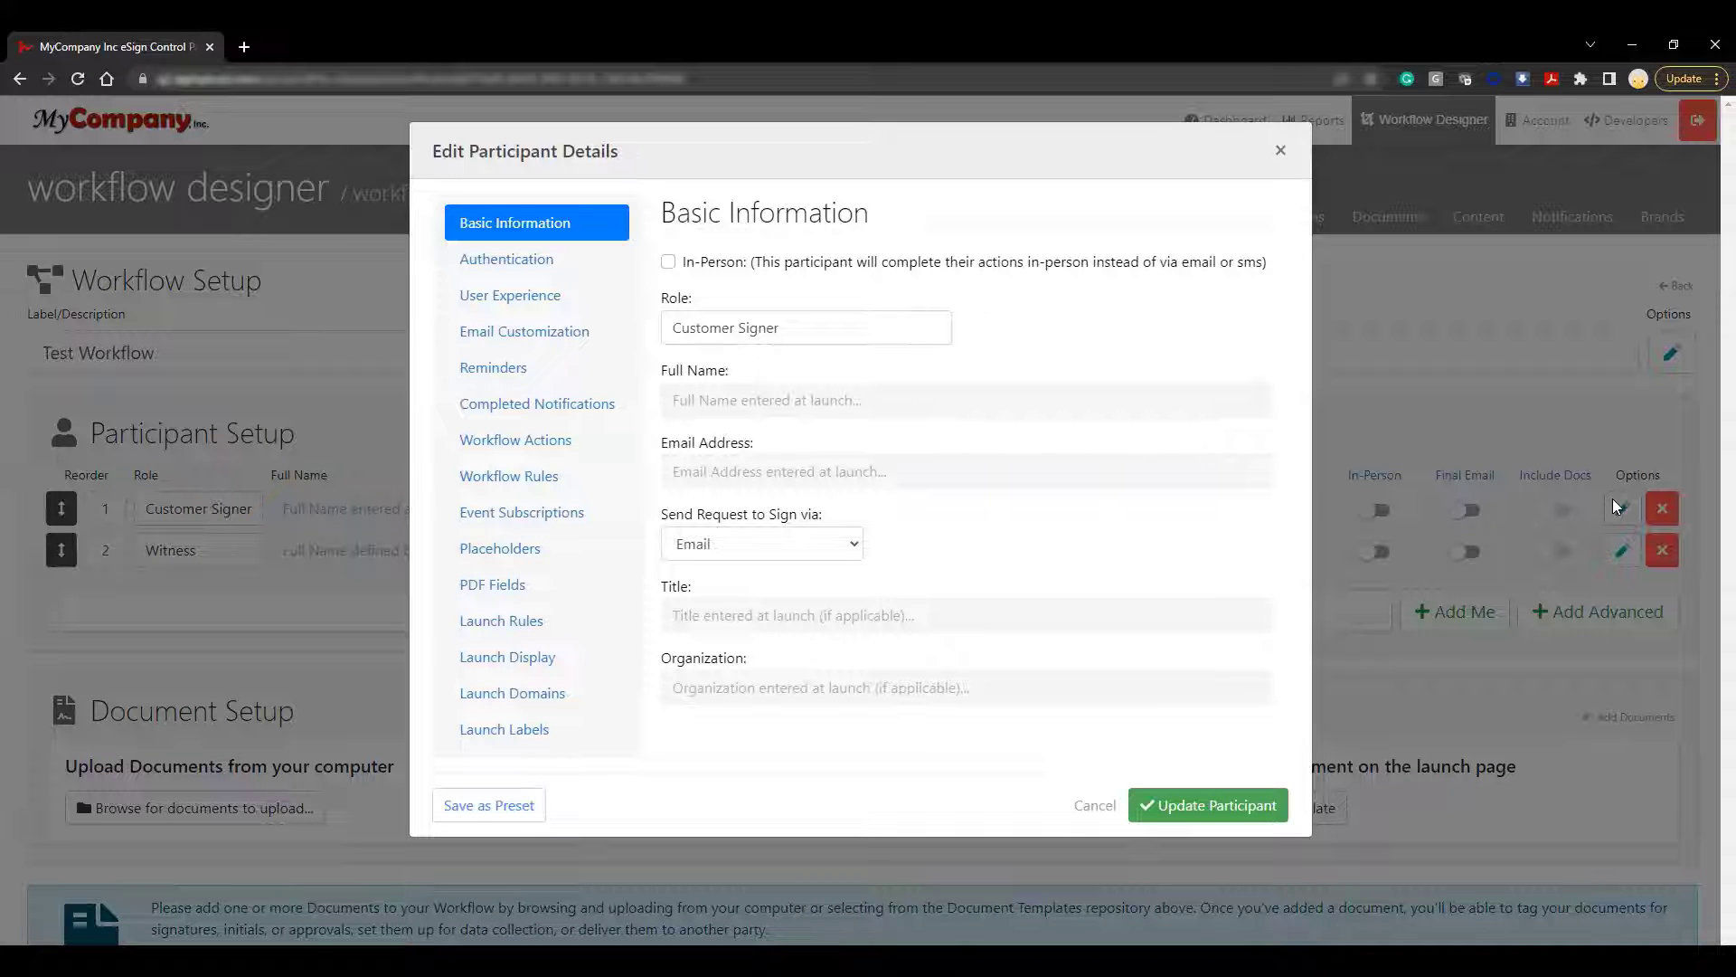
click(511, 440)
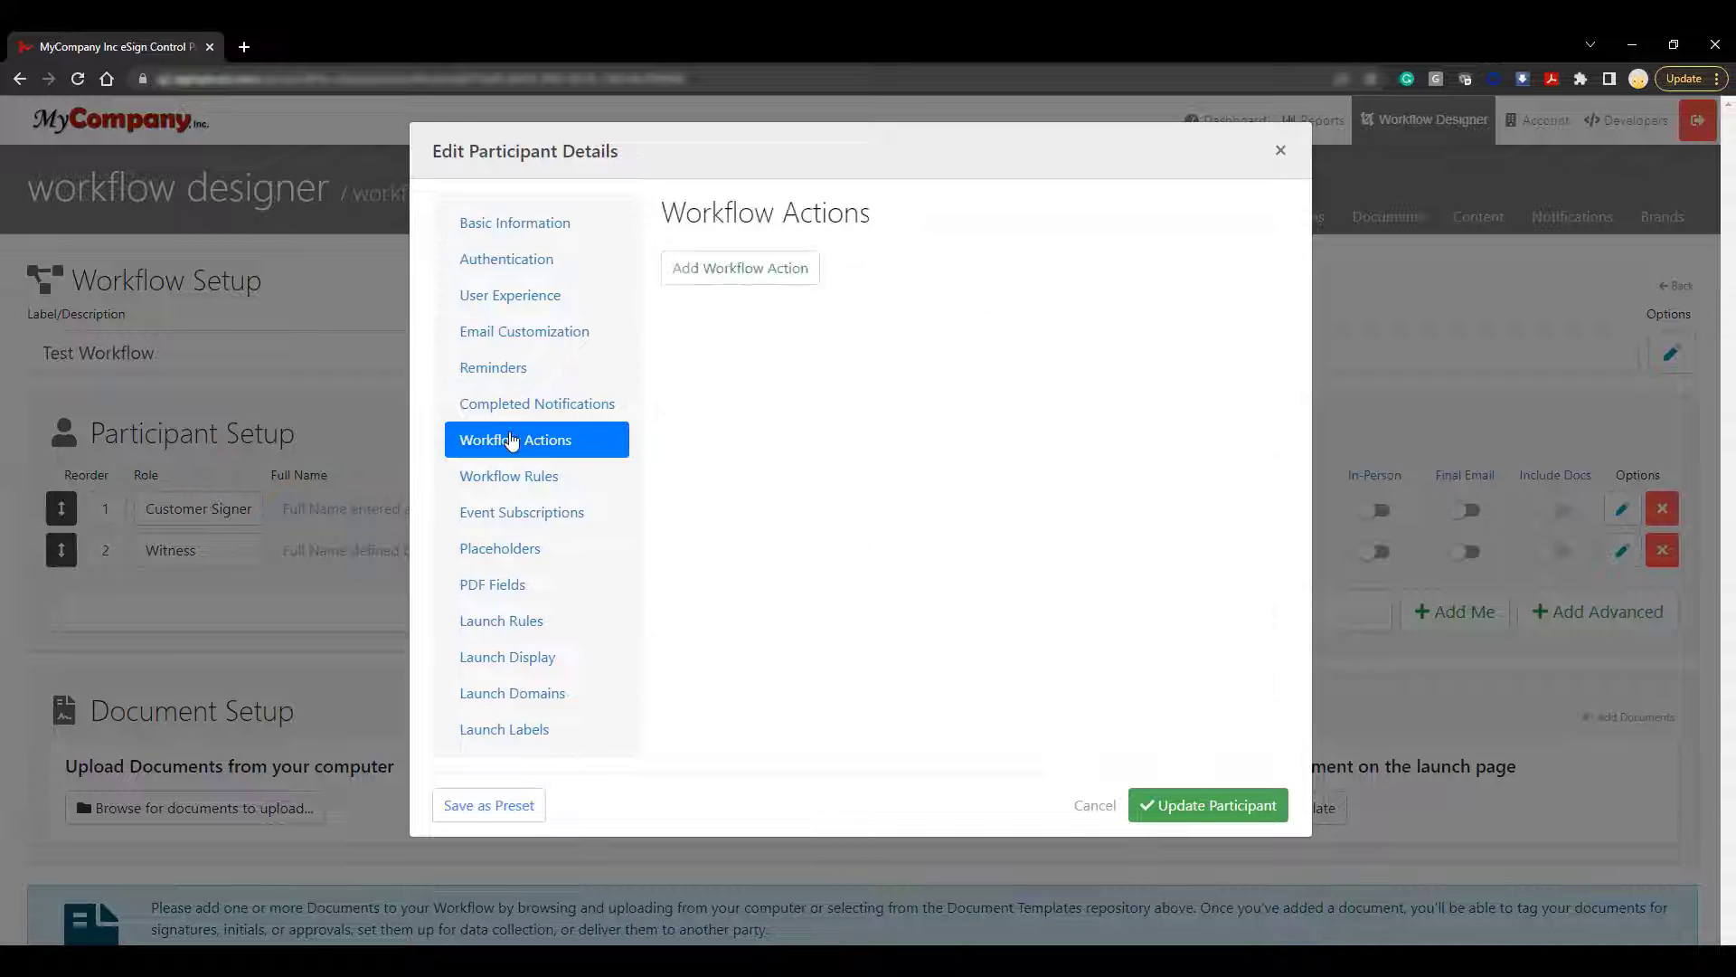
click(711, 279)
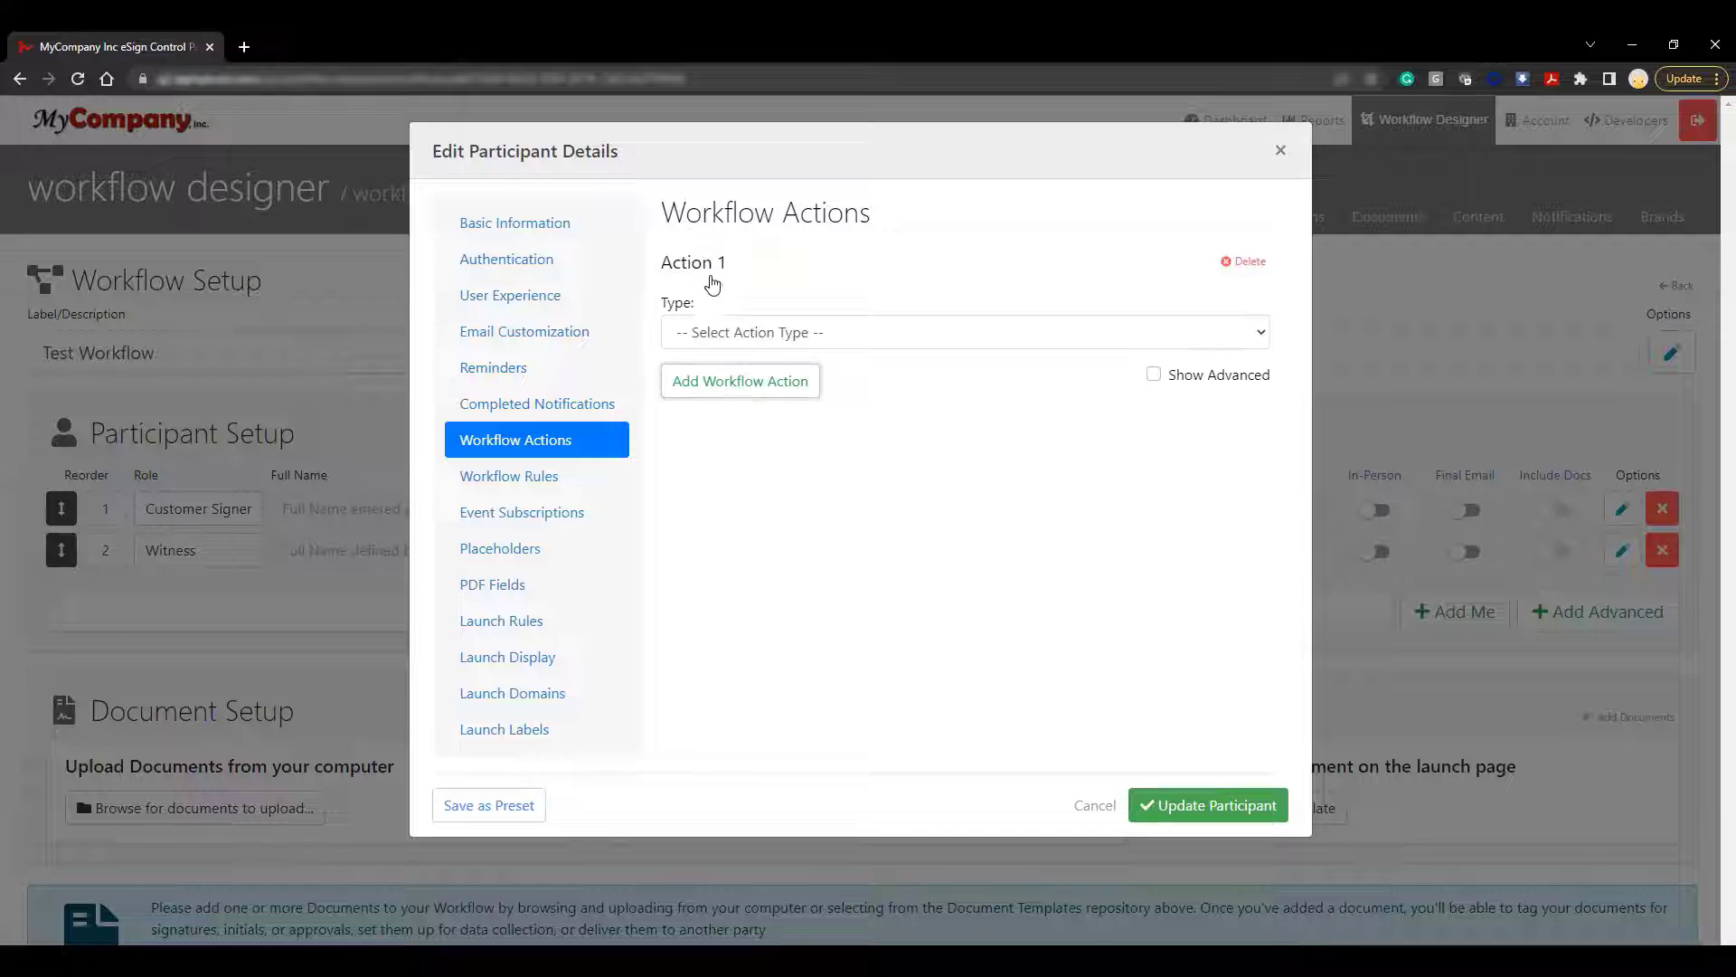
click(984, 335)
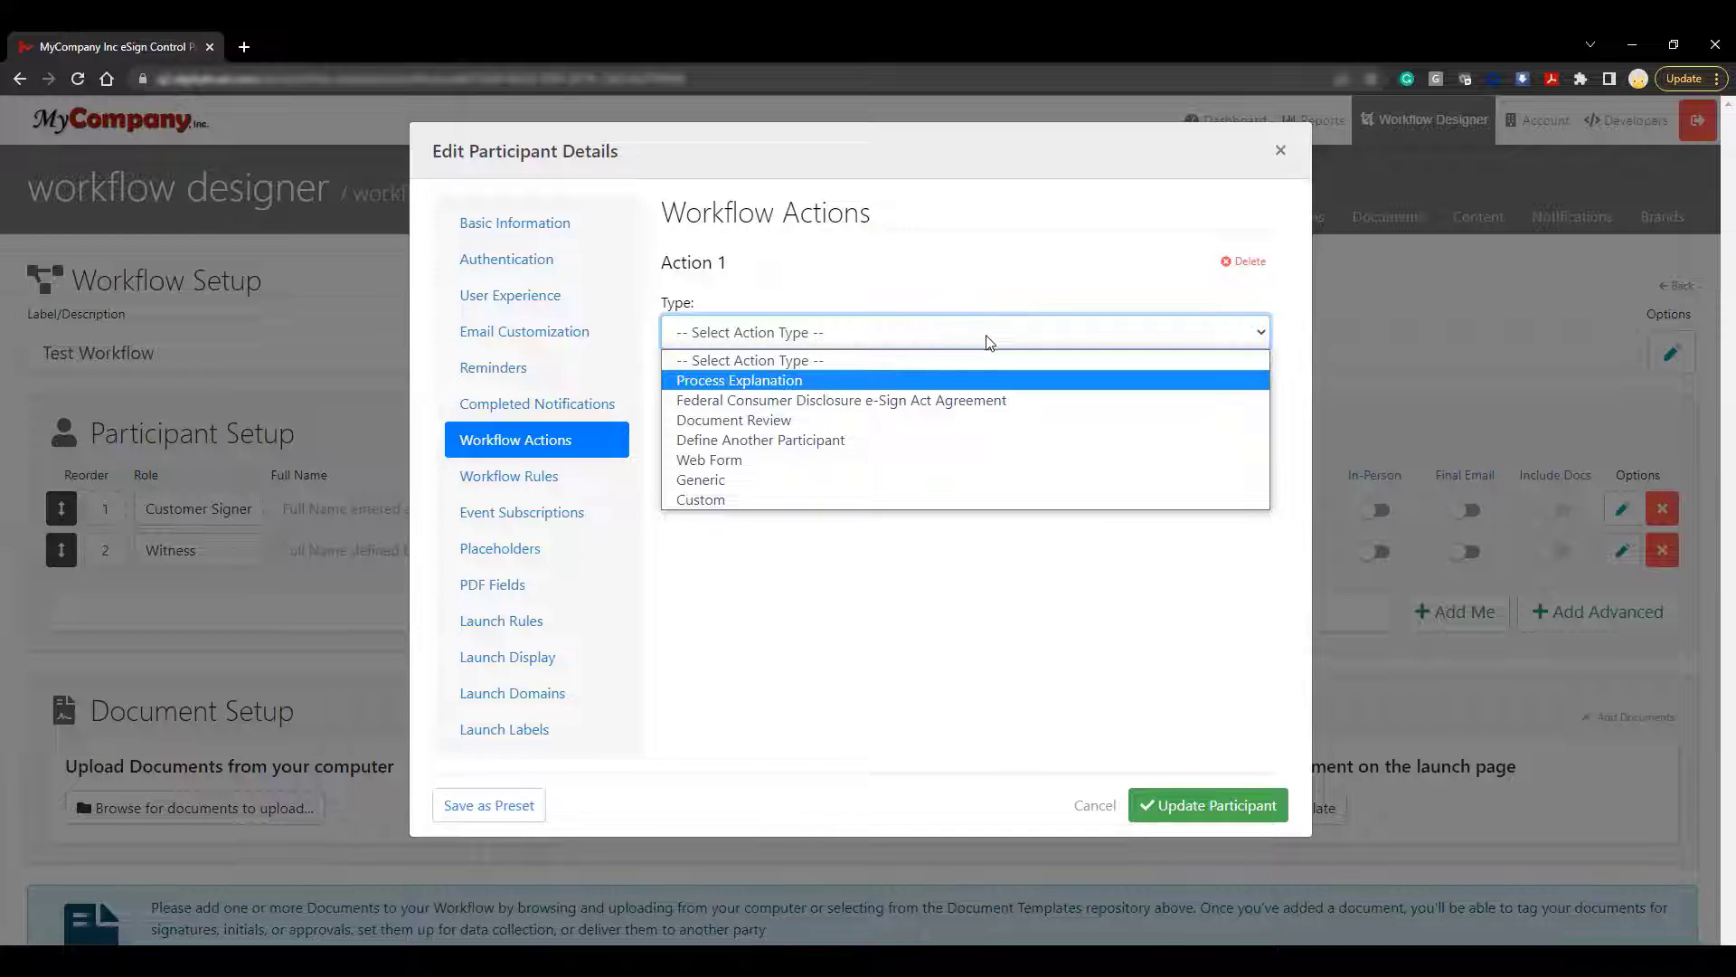
click(982, 445)
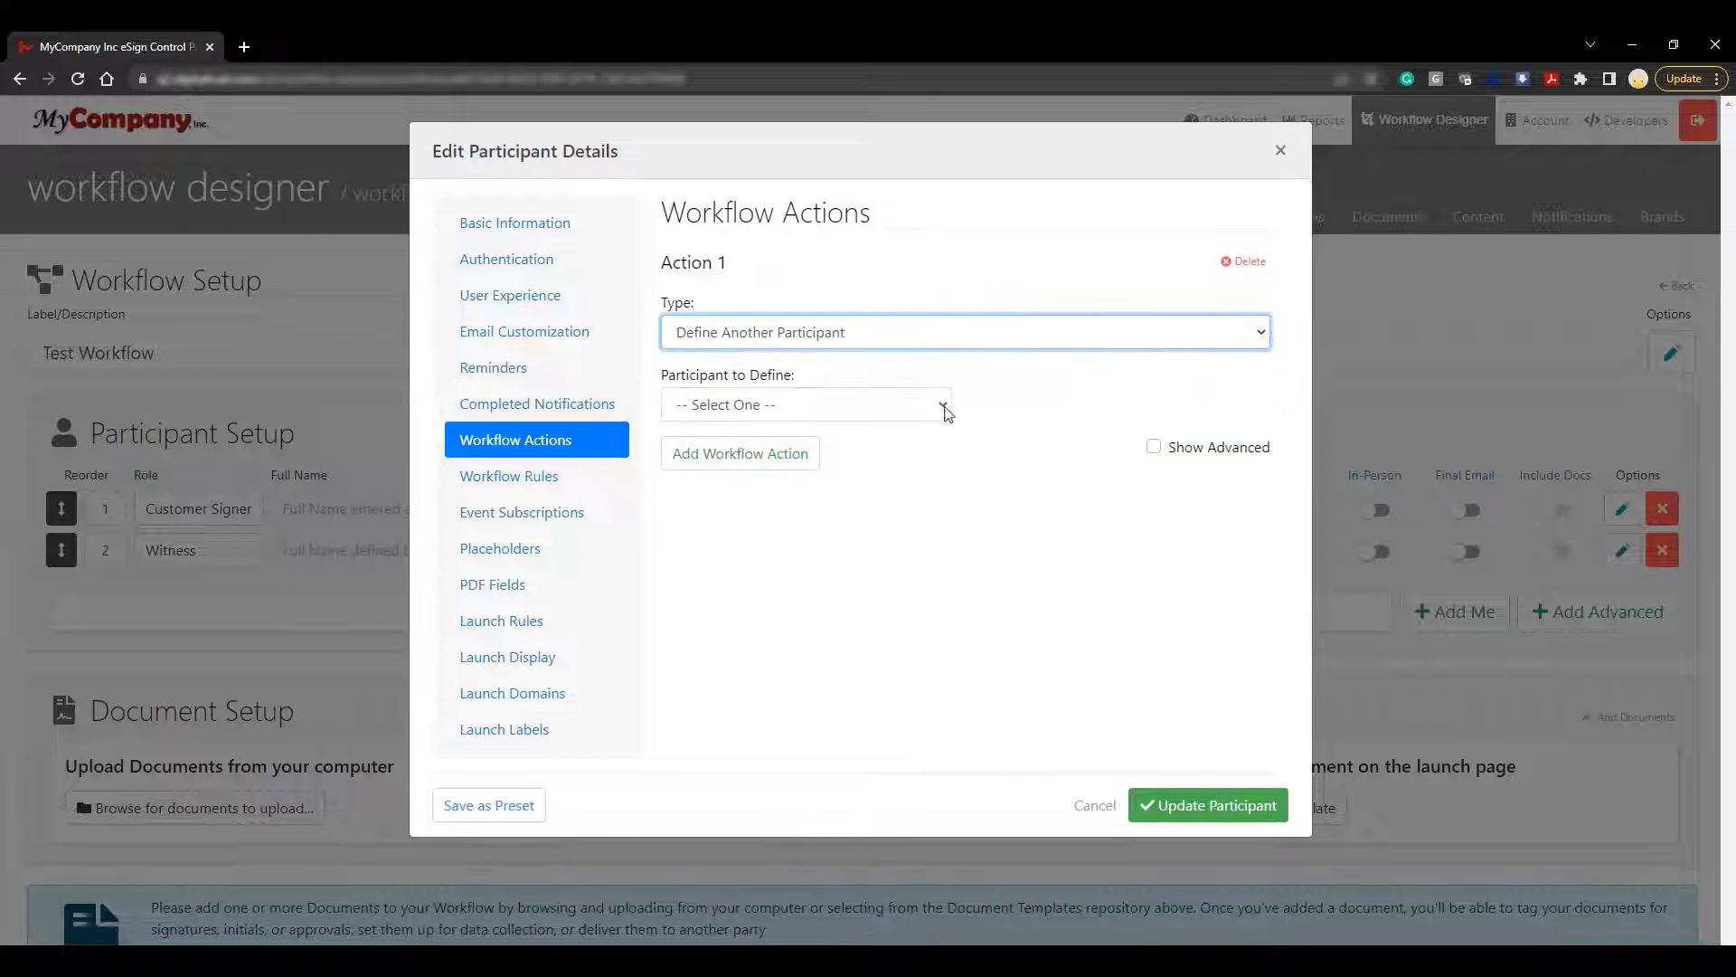
click(943, 416)
click(819, 452)
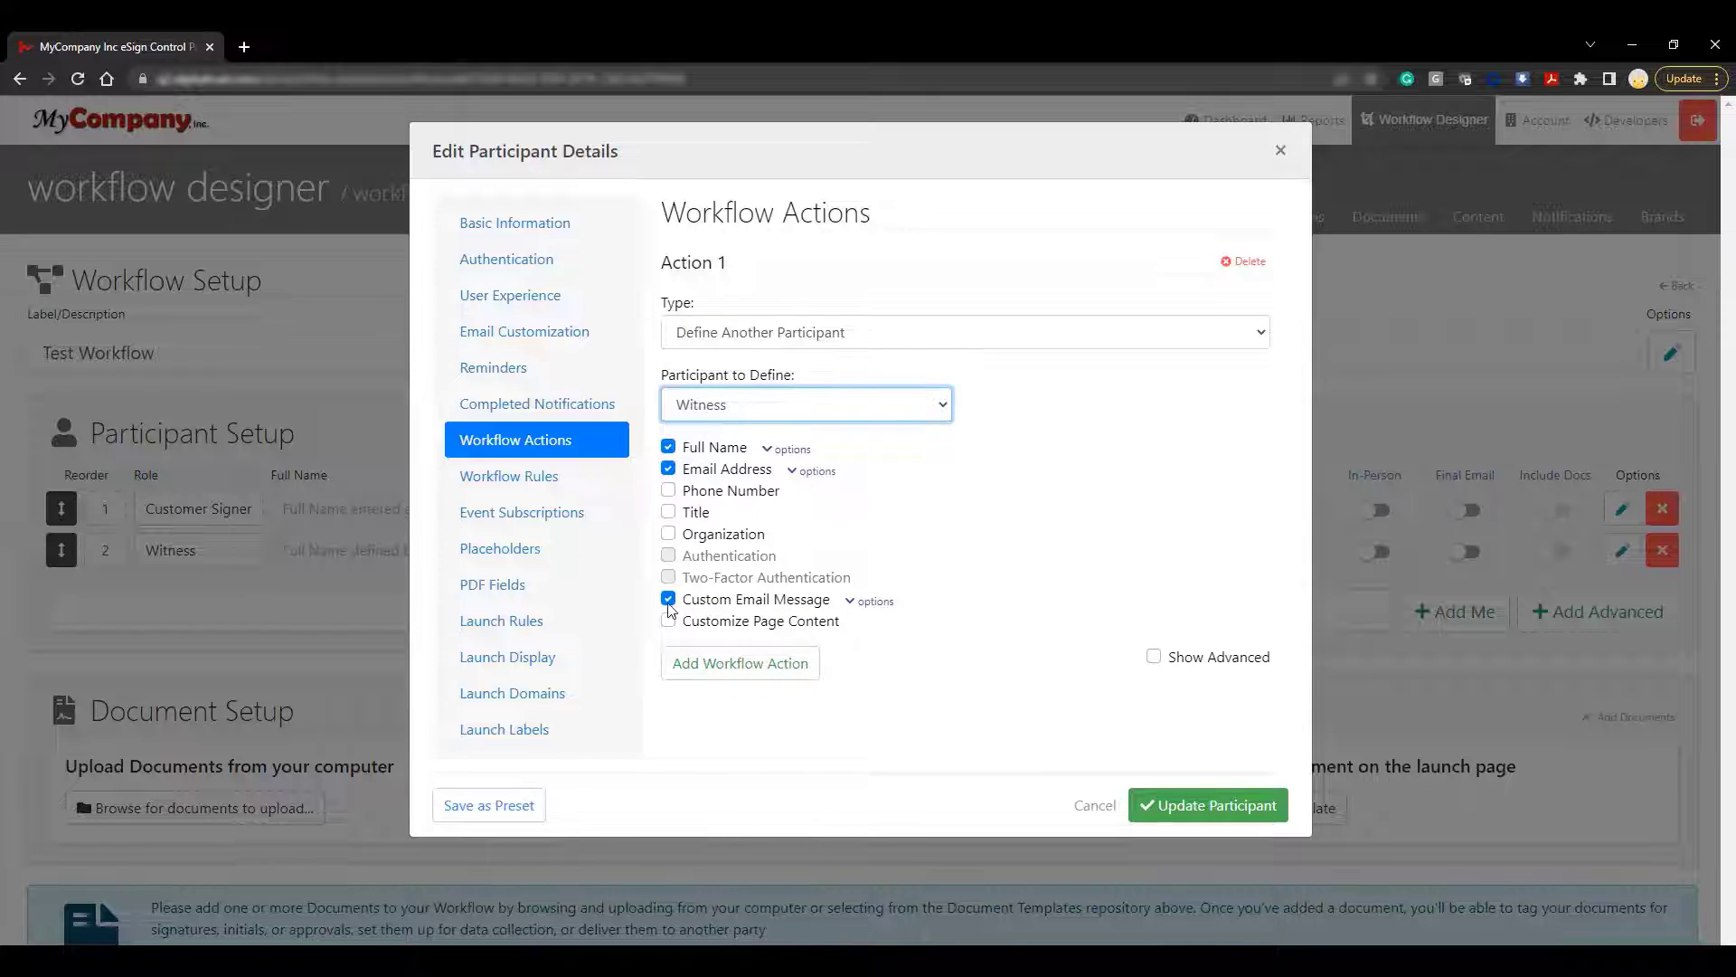
click(669, 603)
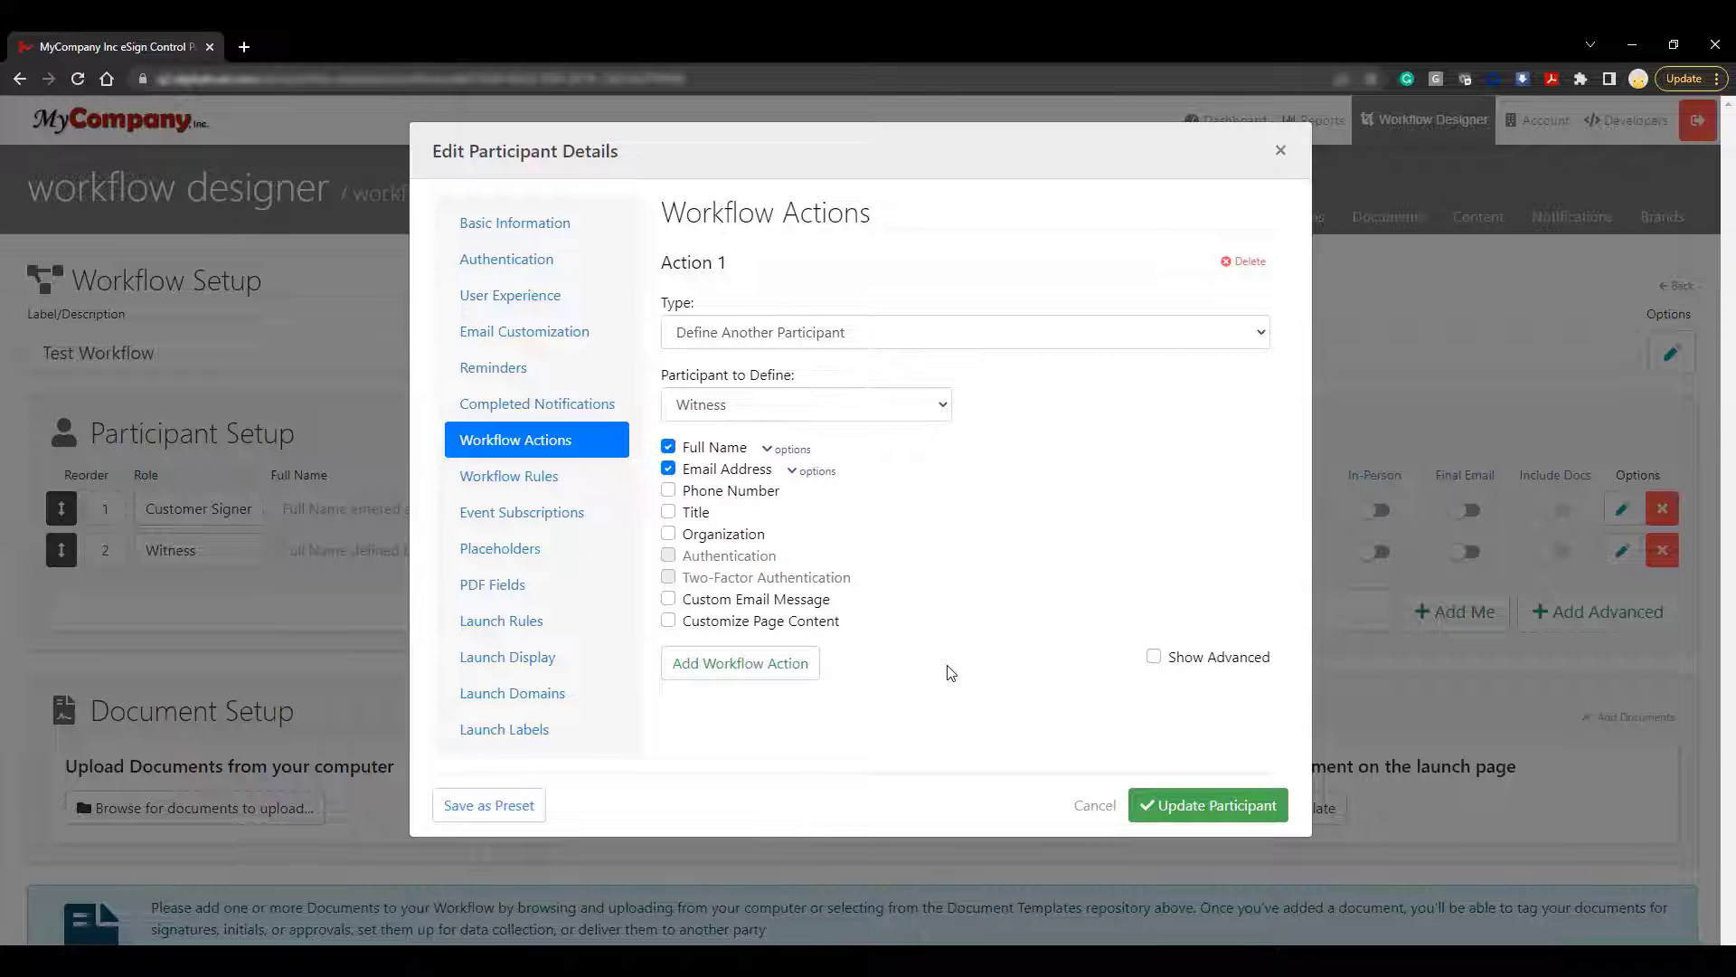
click(1275, 812)
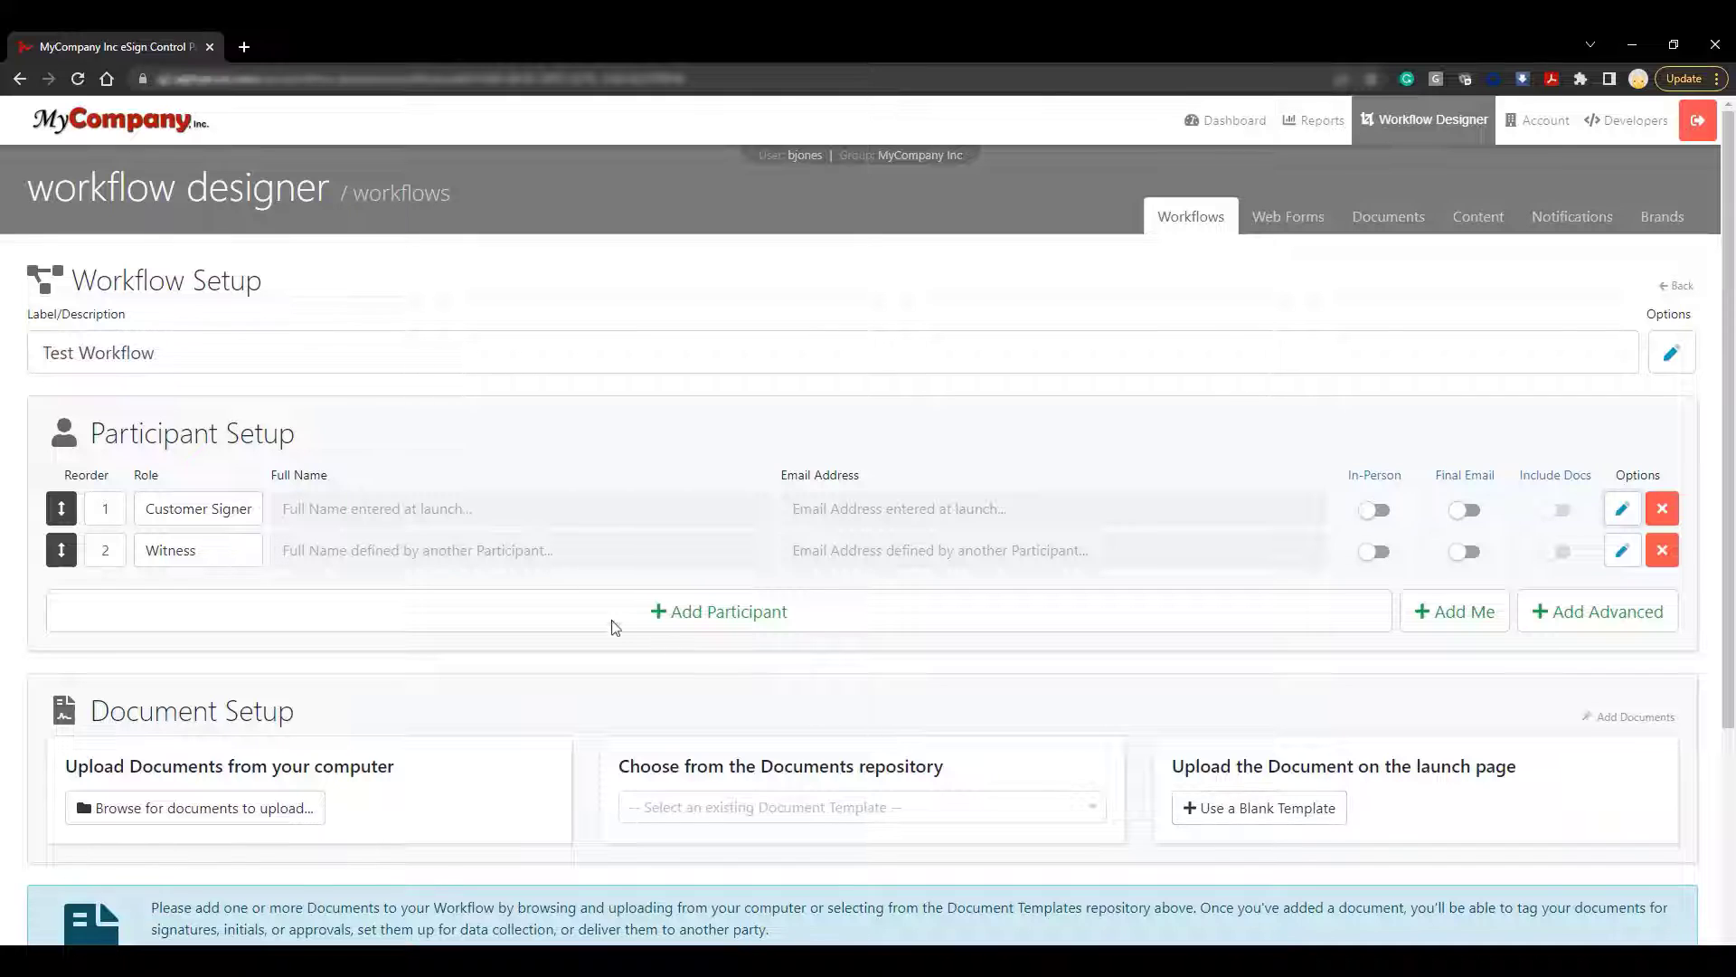
Add a third participant and rename its role to Internal Reviewer
click(614, 630)
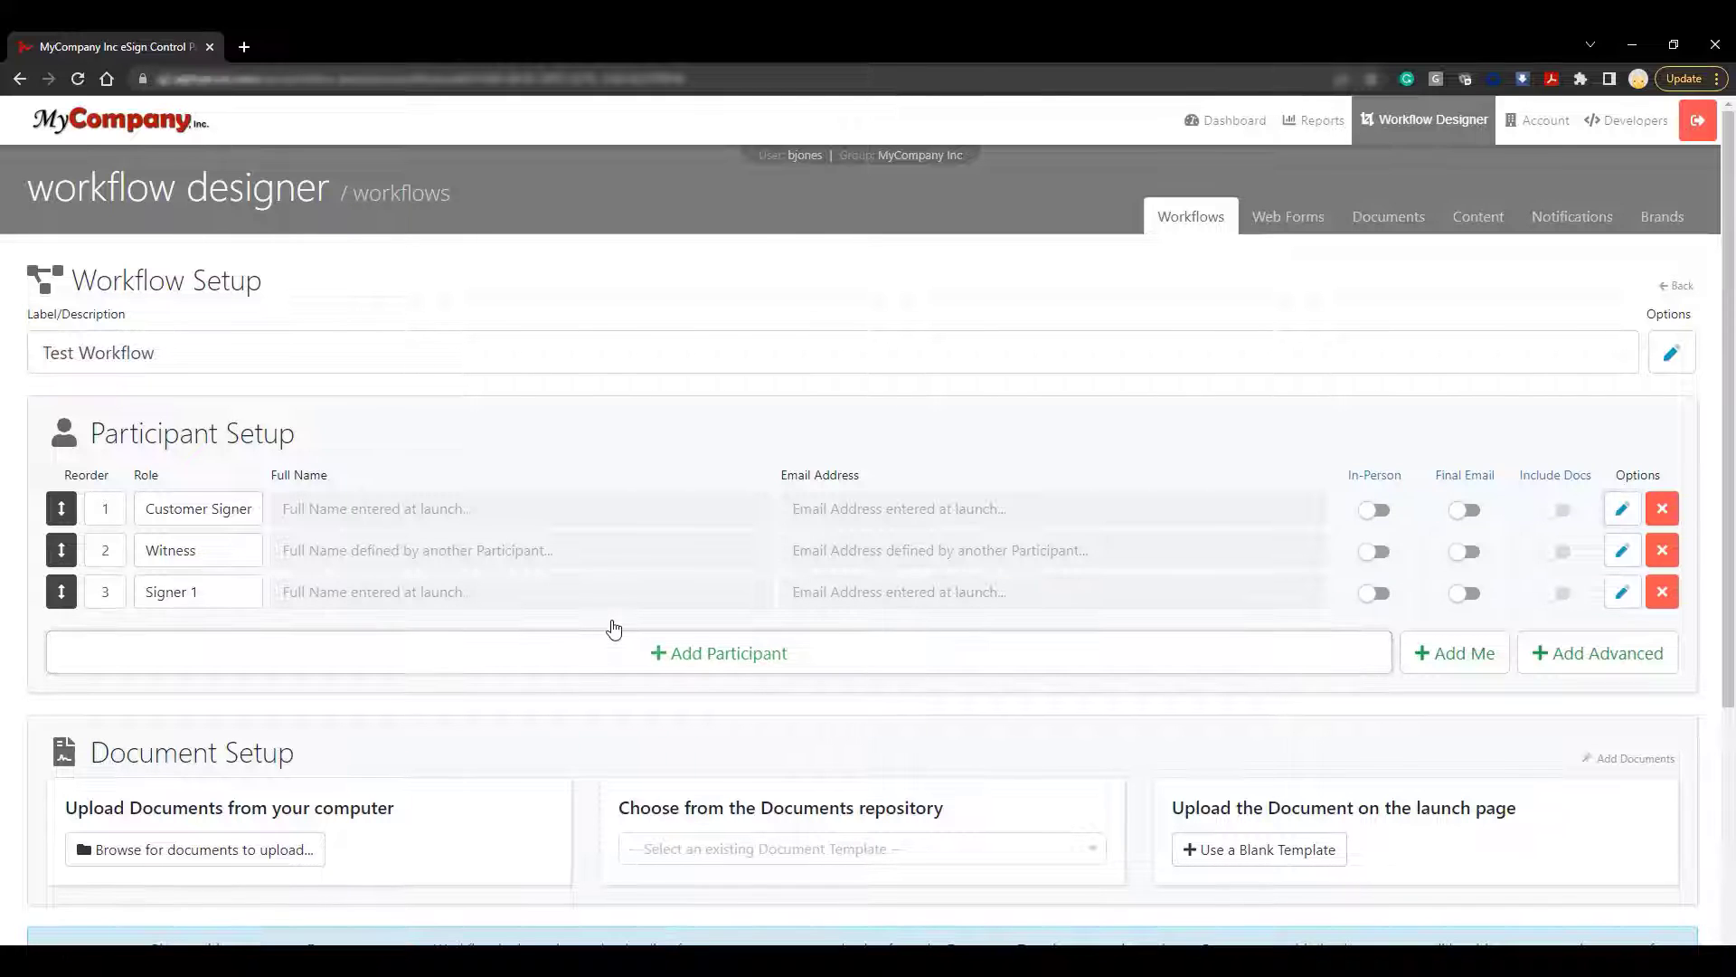
click(1621, 594)
triple_click(878, 341)
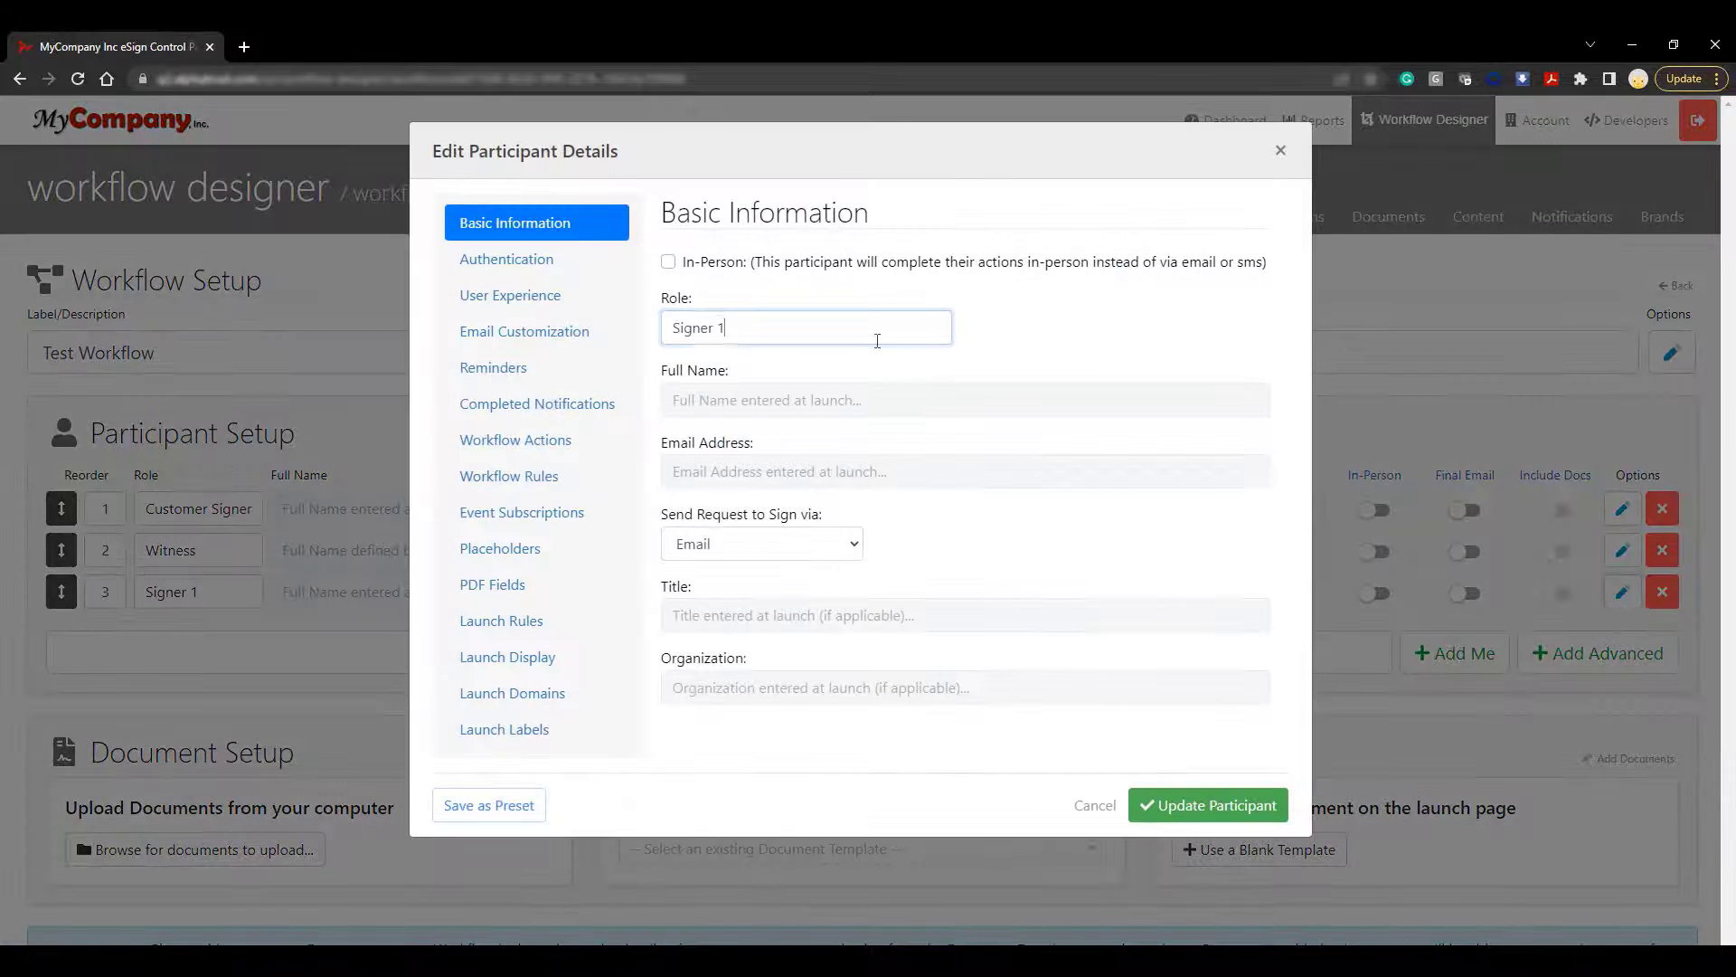
text(Internal Reviewer)
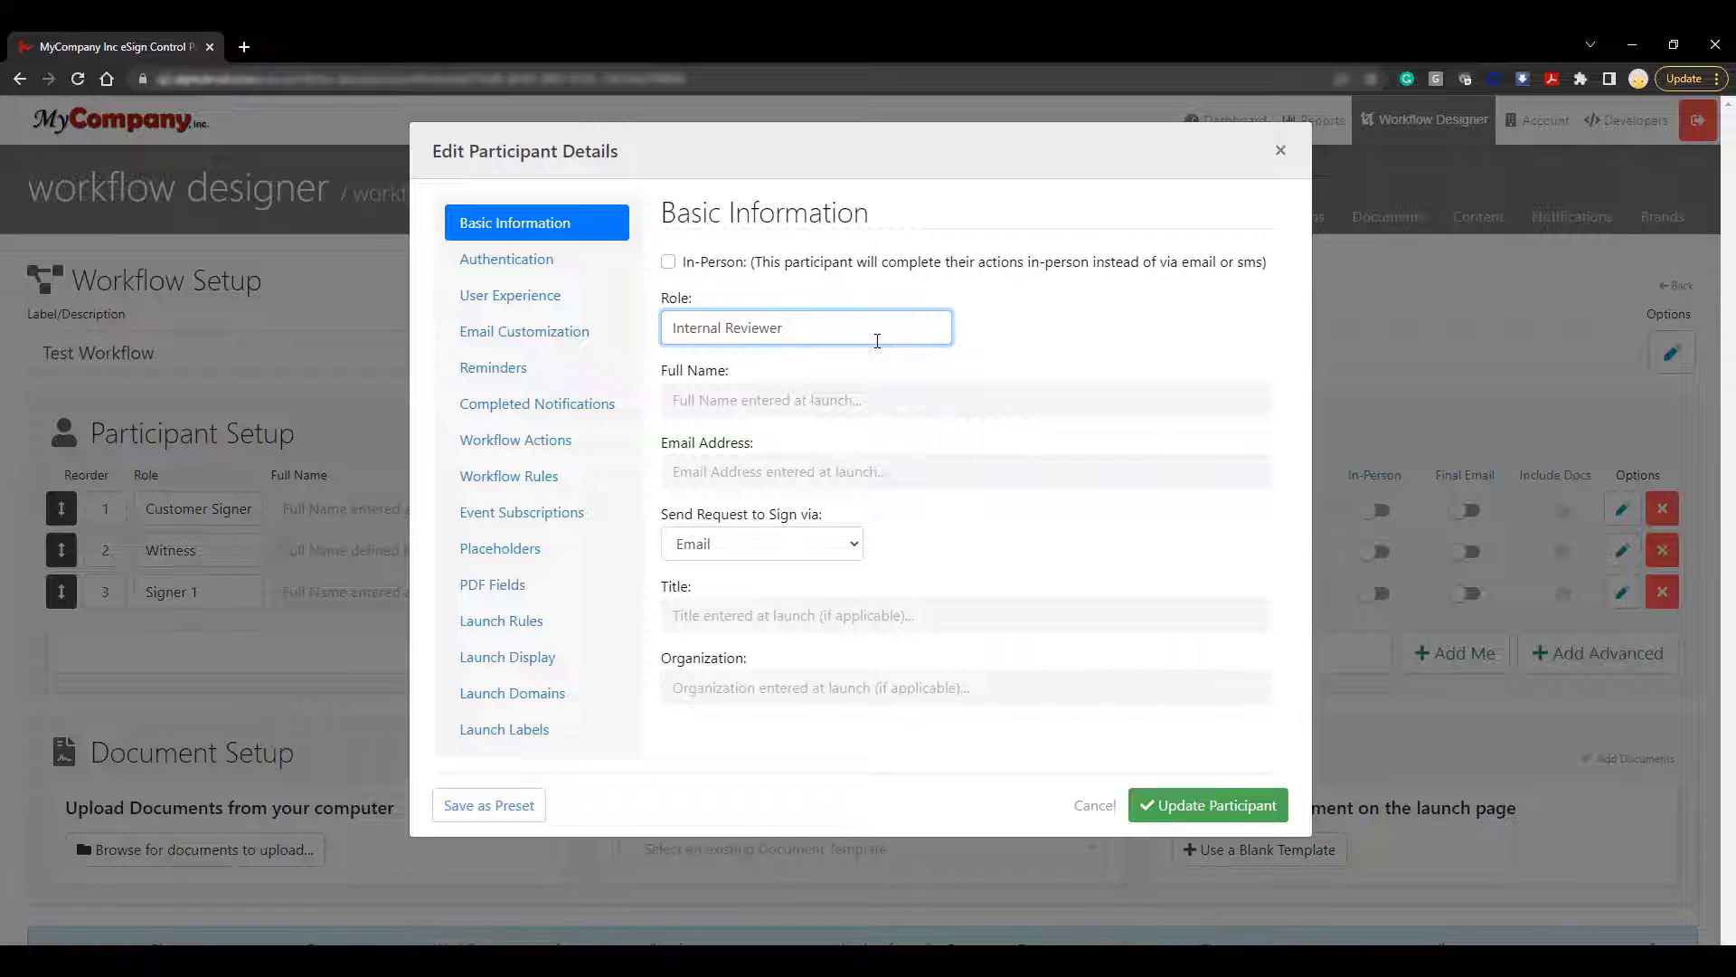
click(973, 357)
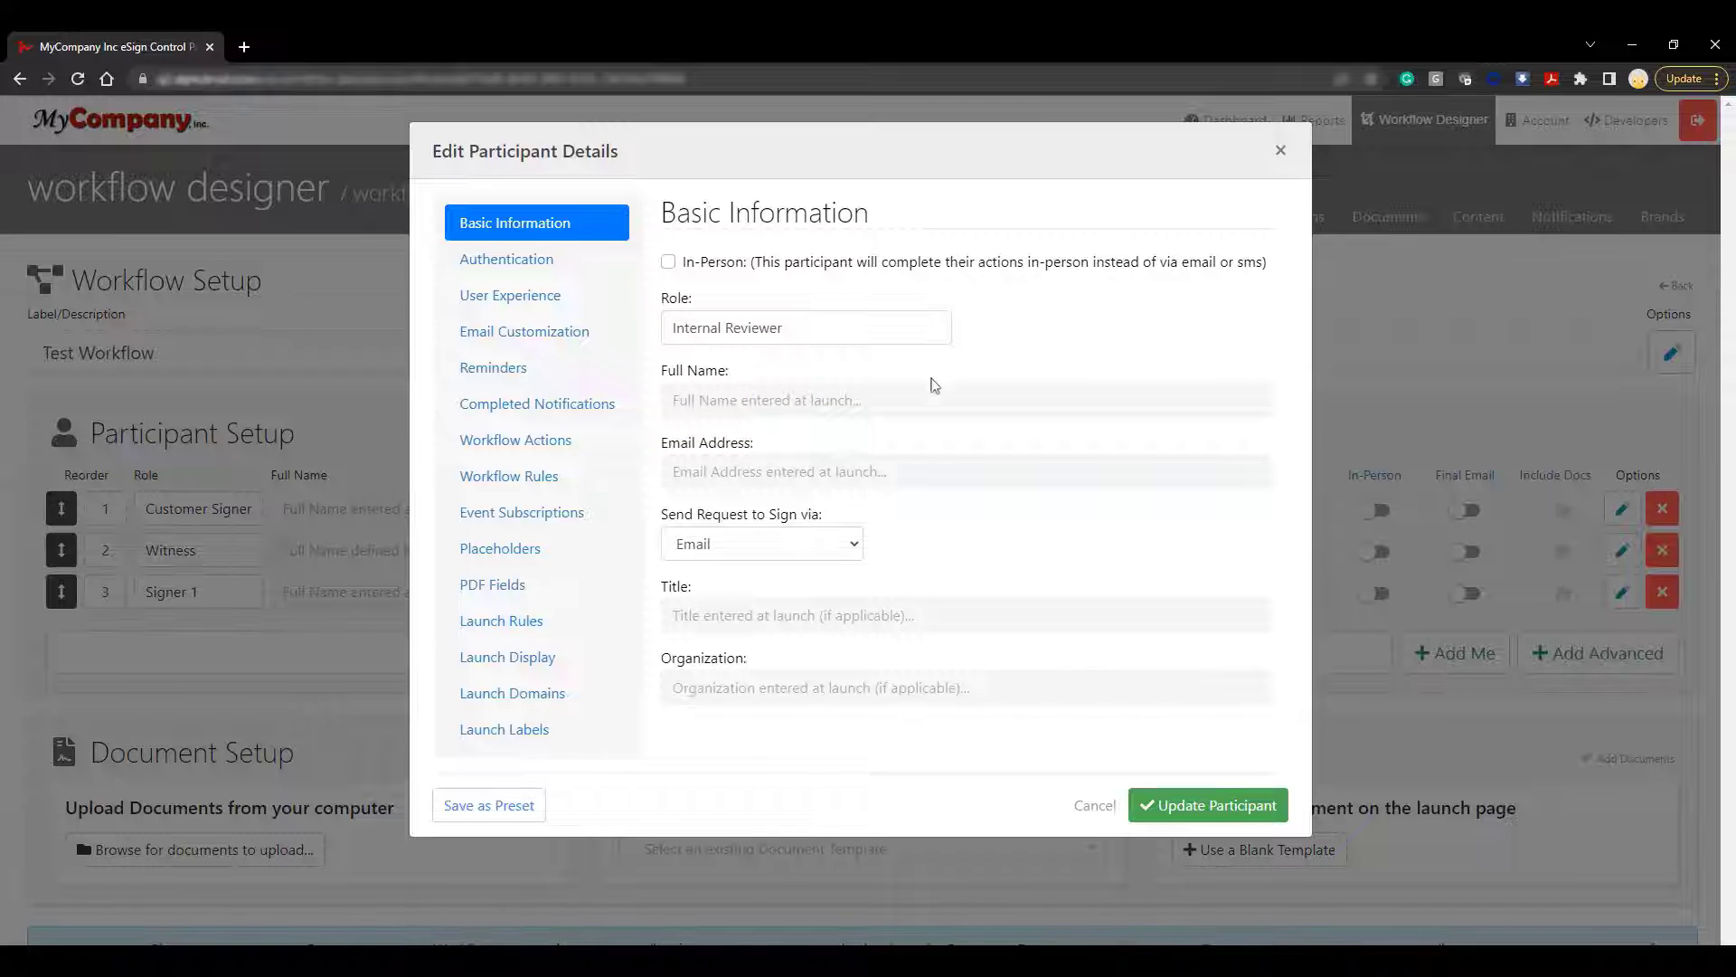
Make its launch input a list of options: Person 1 and Person 2, each with an email
click(574, 638)
click(1080, 360)
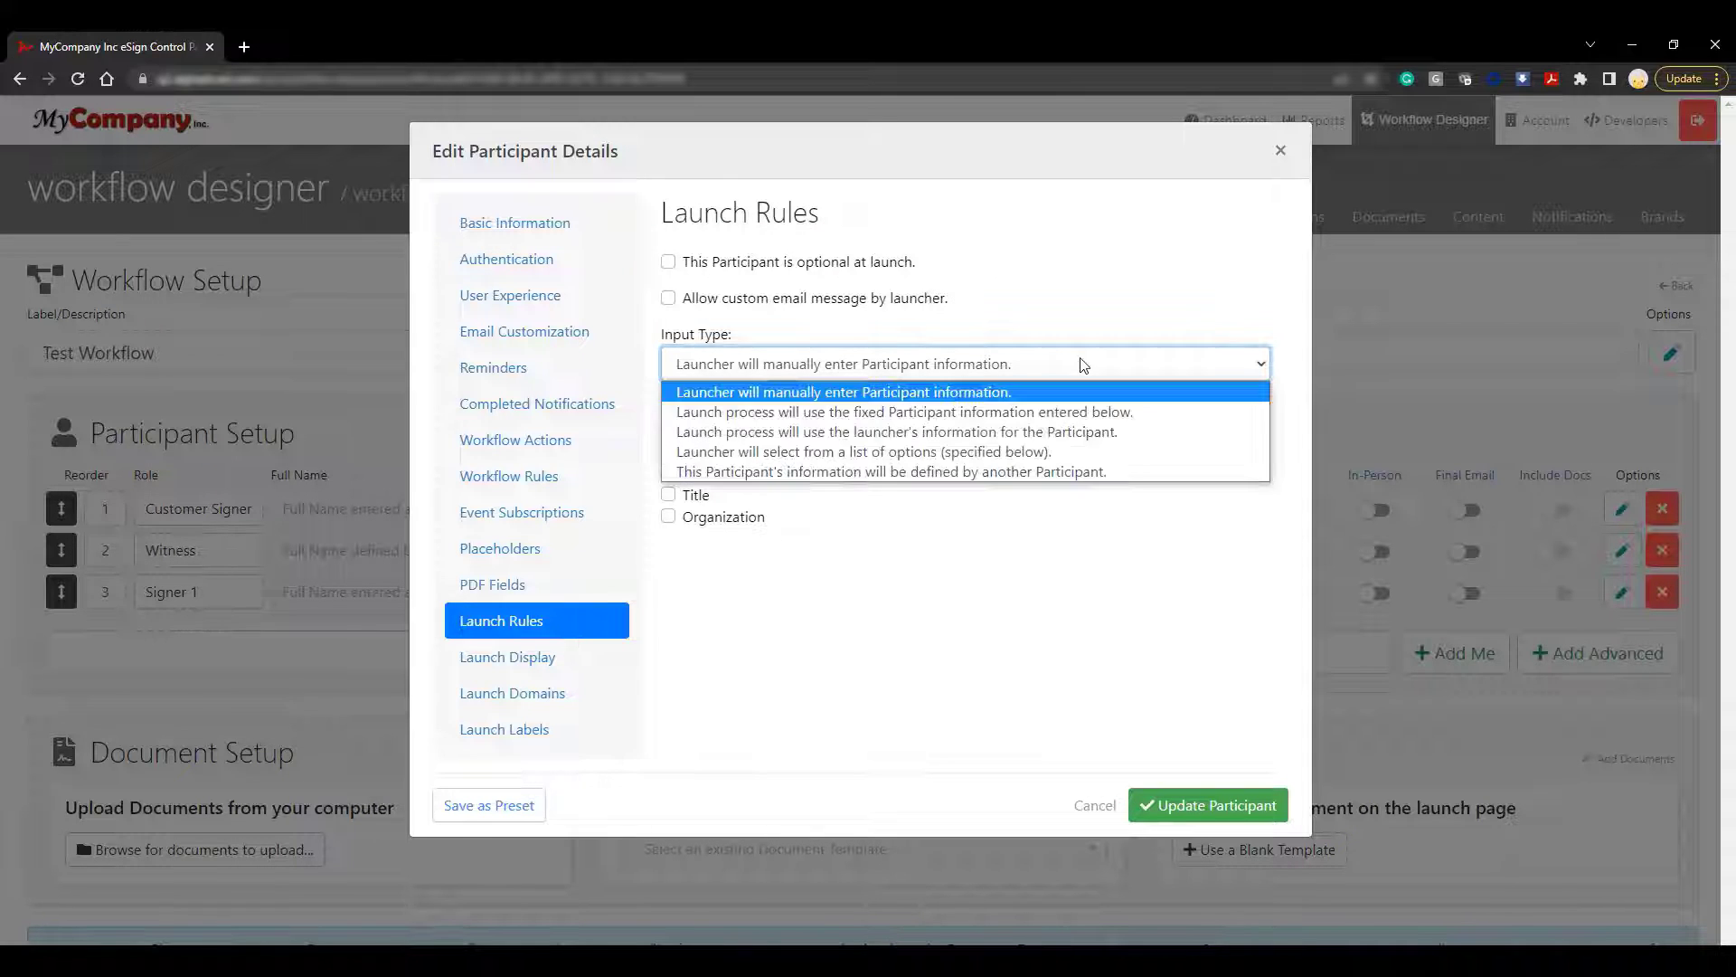
click(1096, 451)
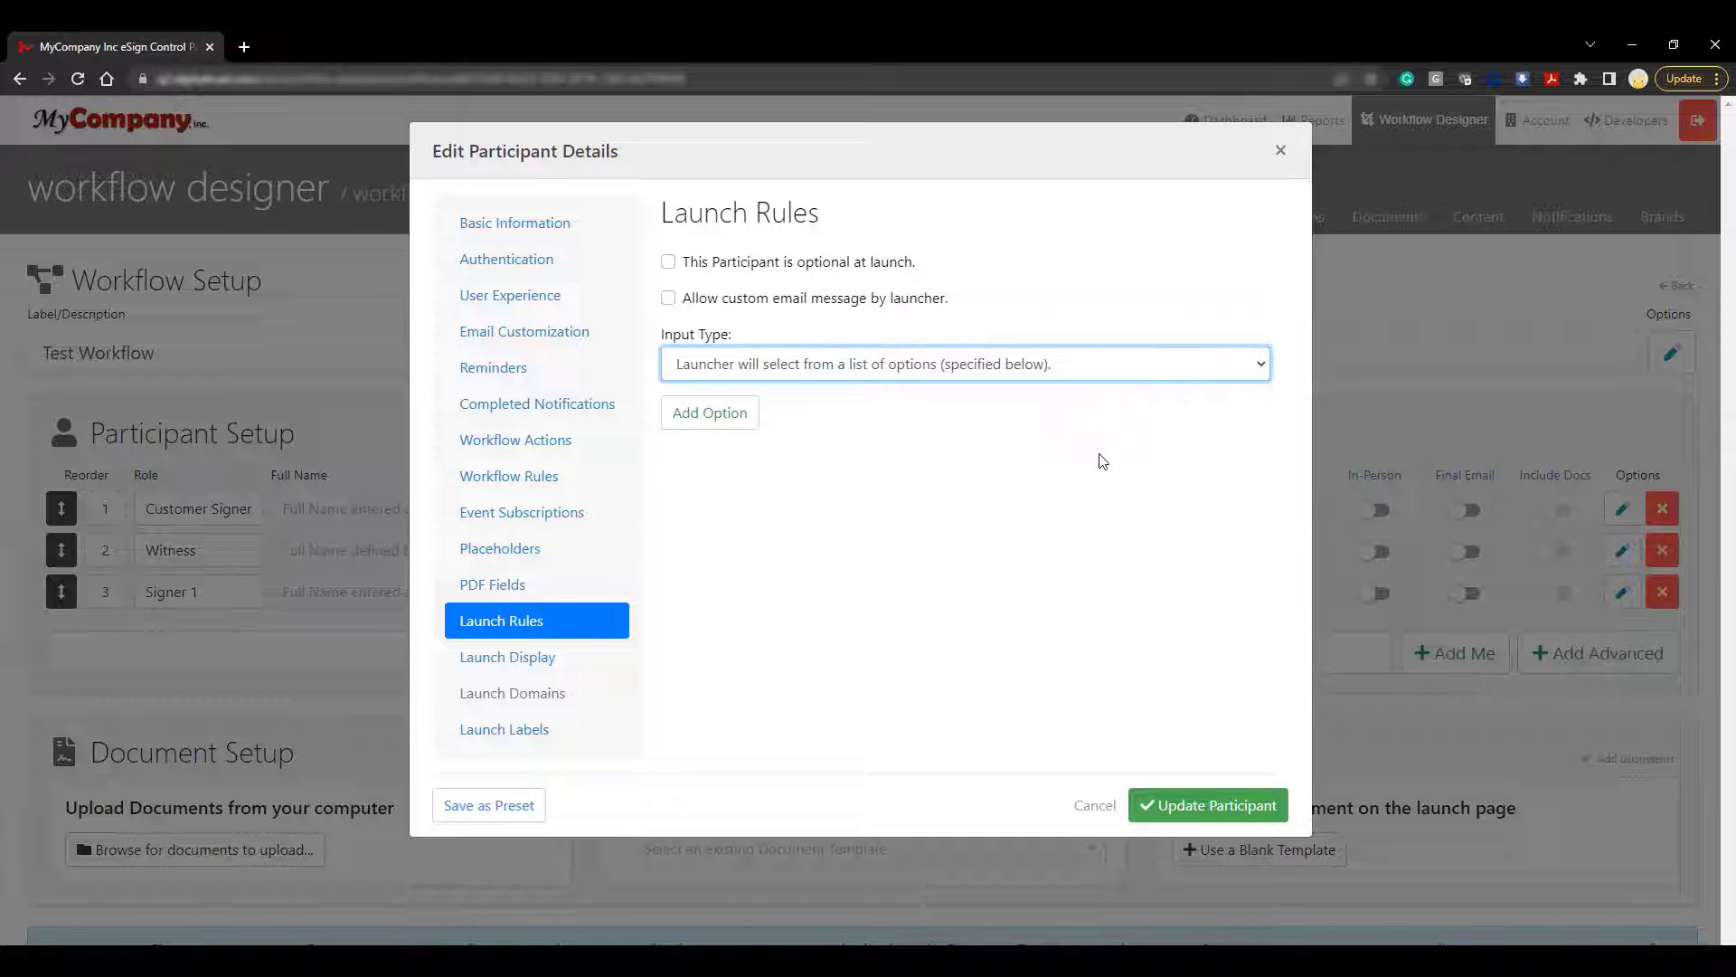
click(719, 416)
click(786, 504)
text(Person 1)
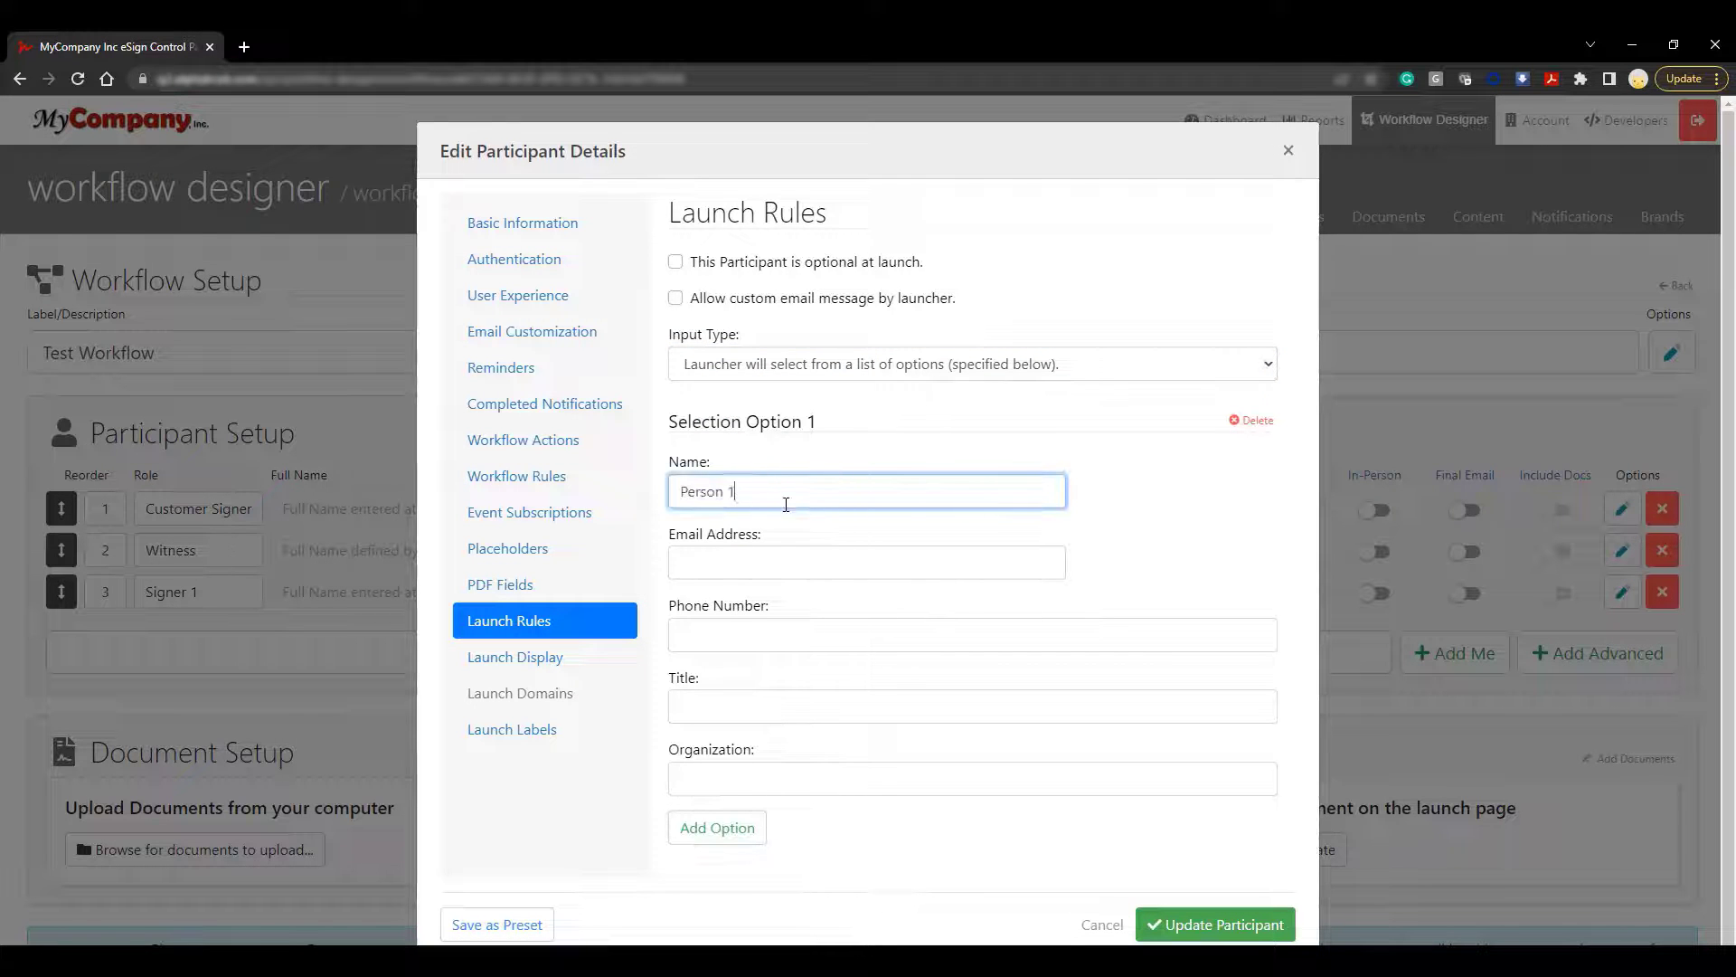
click(775, 561)
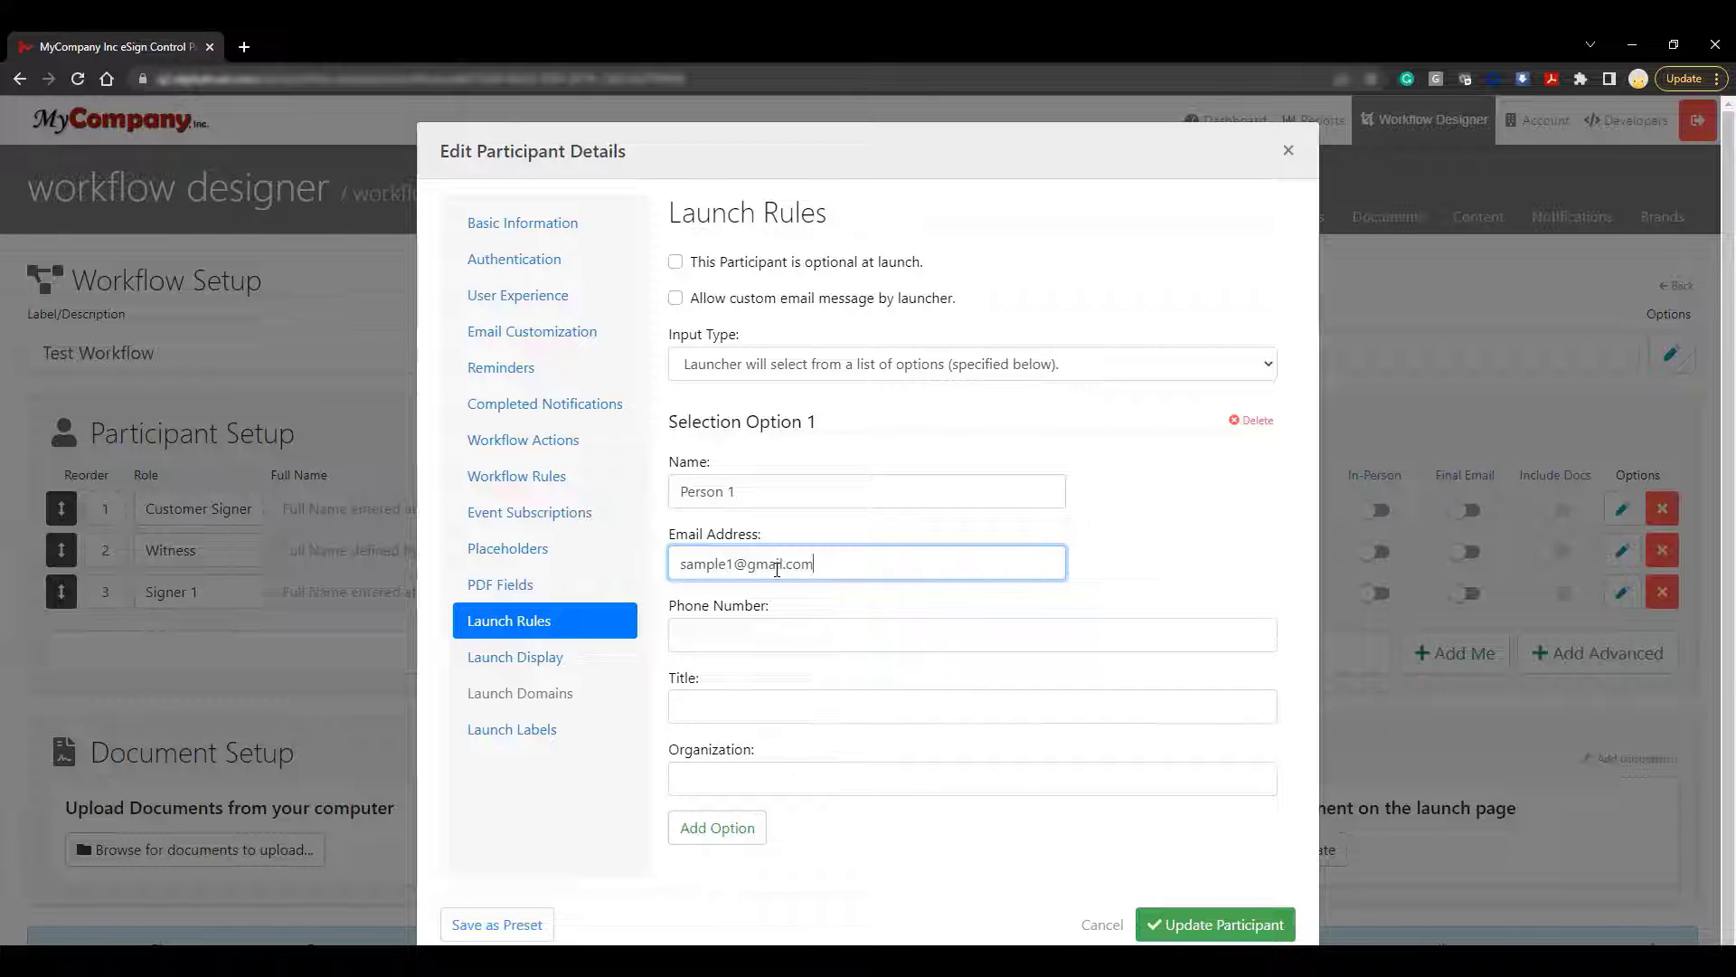
click(719, 826)
scroll(742, 724, down, 5)
click(792, 481)
text(Person 2)
key(Tab)
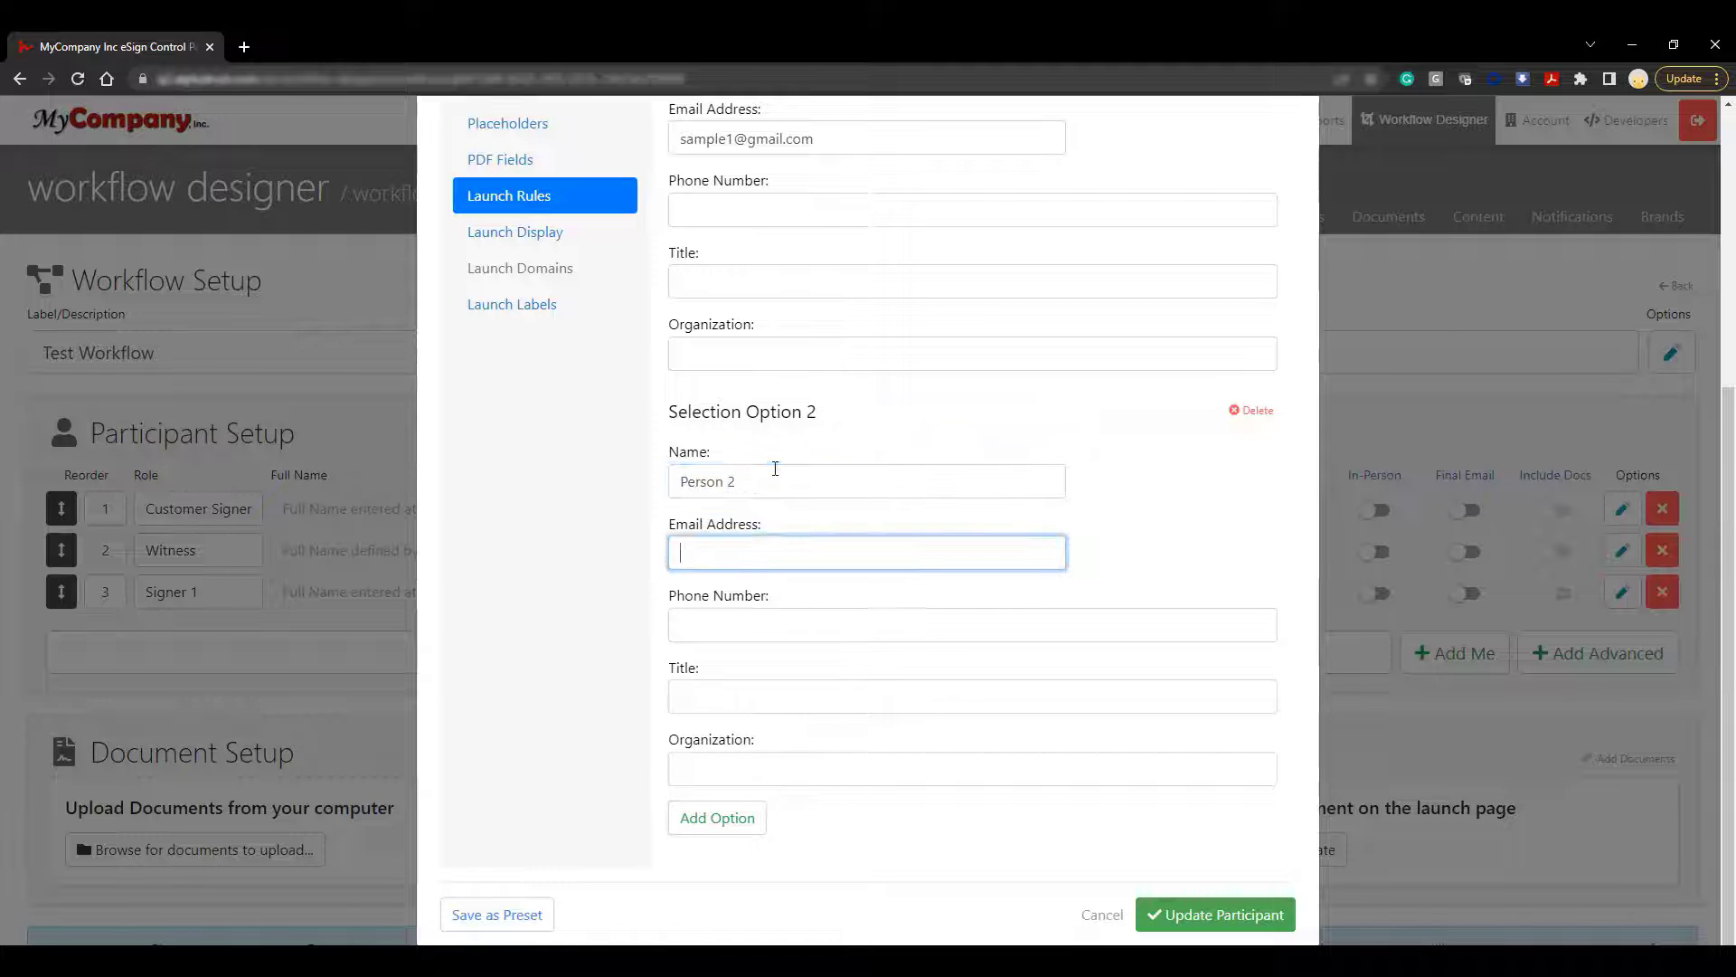
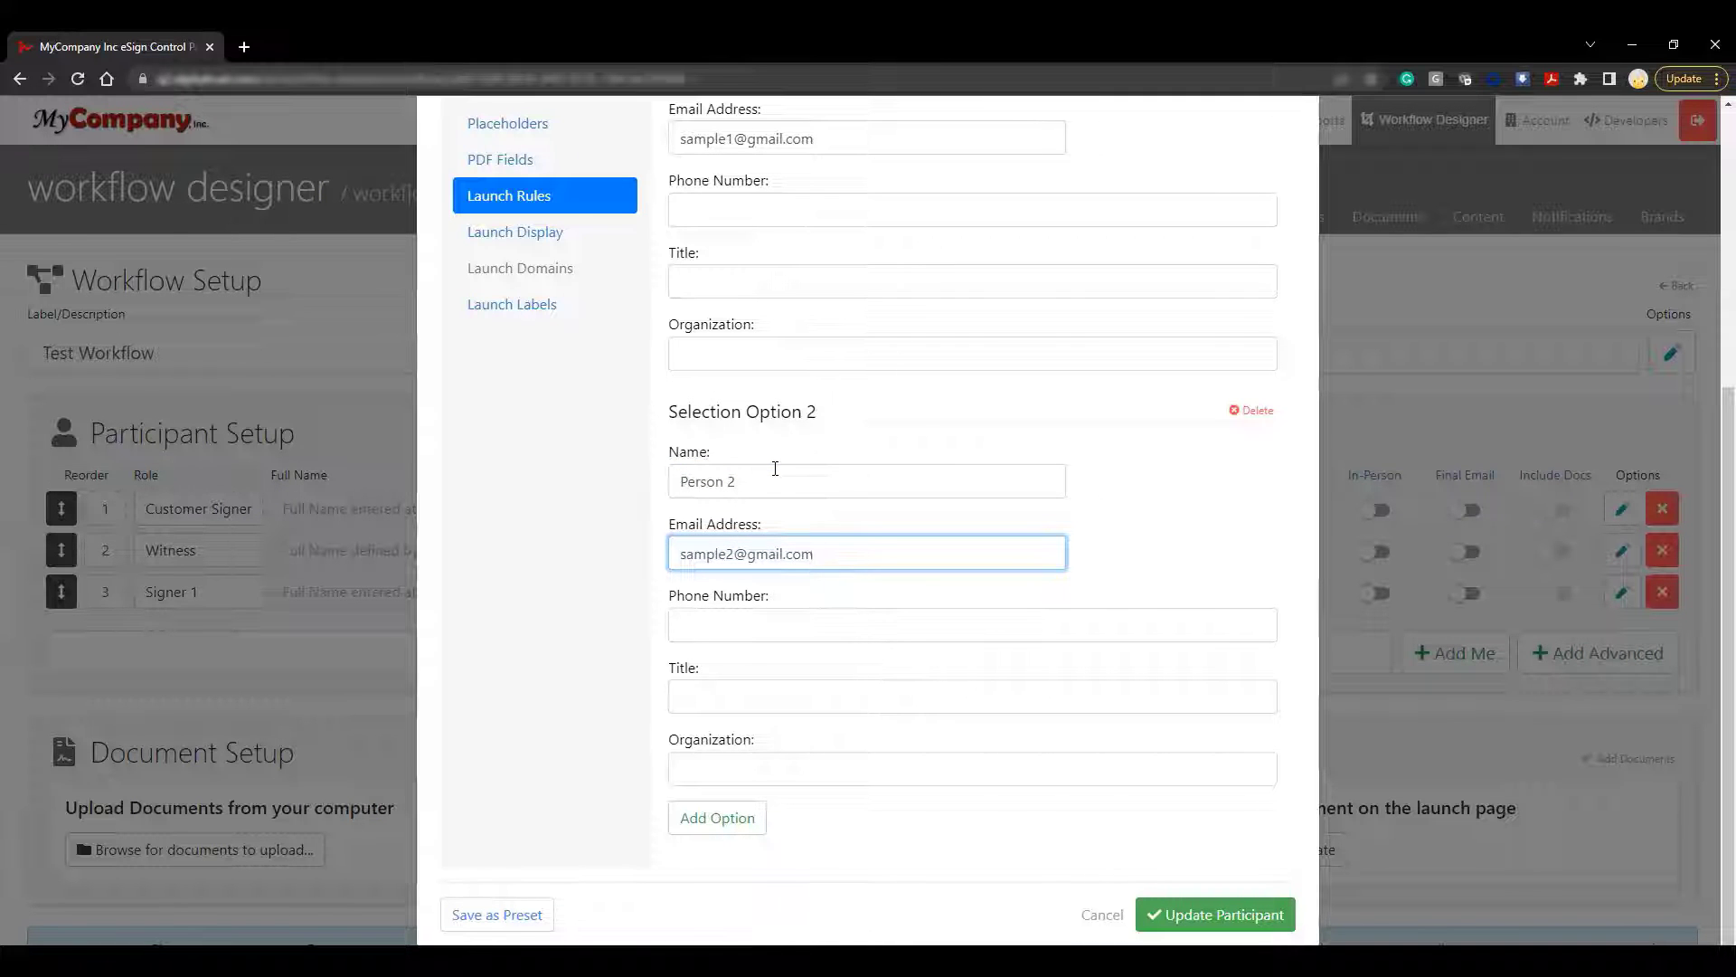
Save Internal Reviewer and add a fourth participant with role Secondary Review
click(1284, 922)
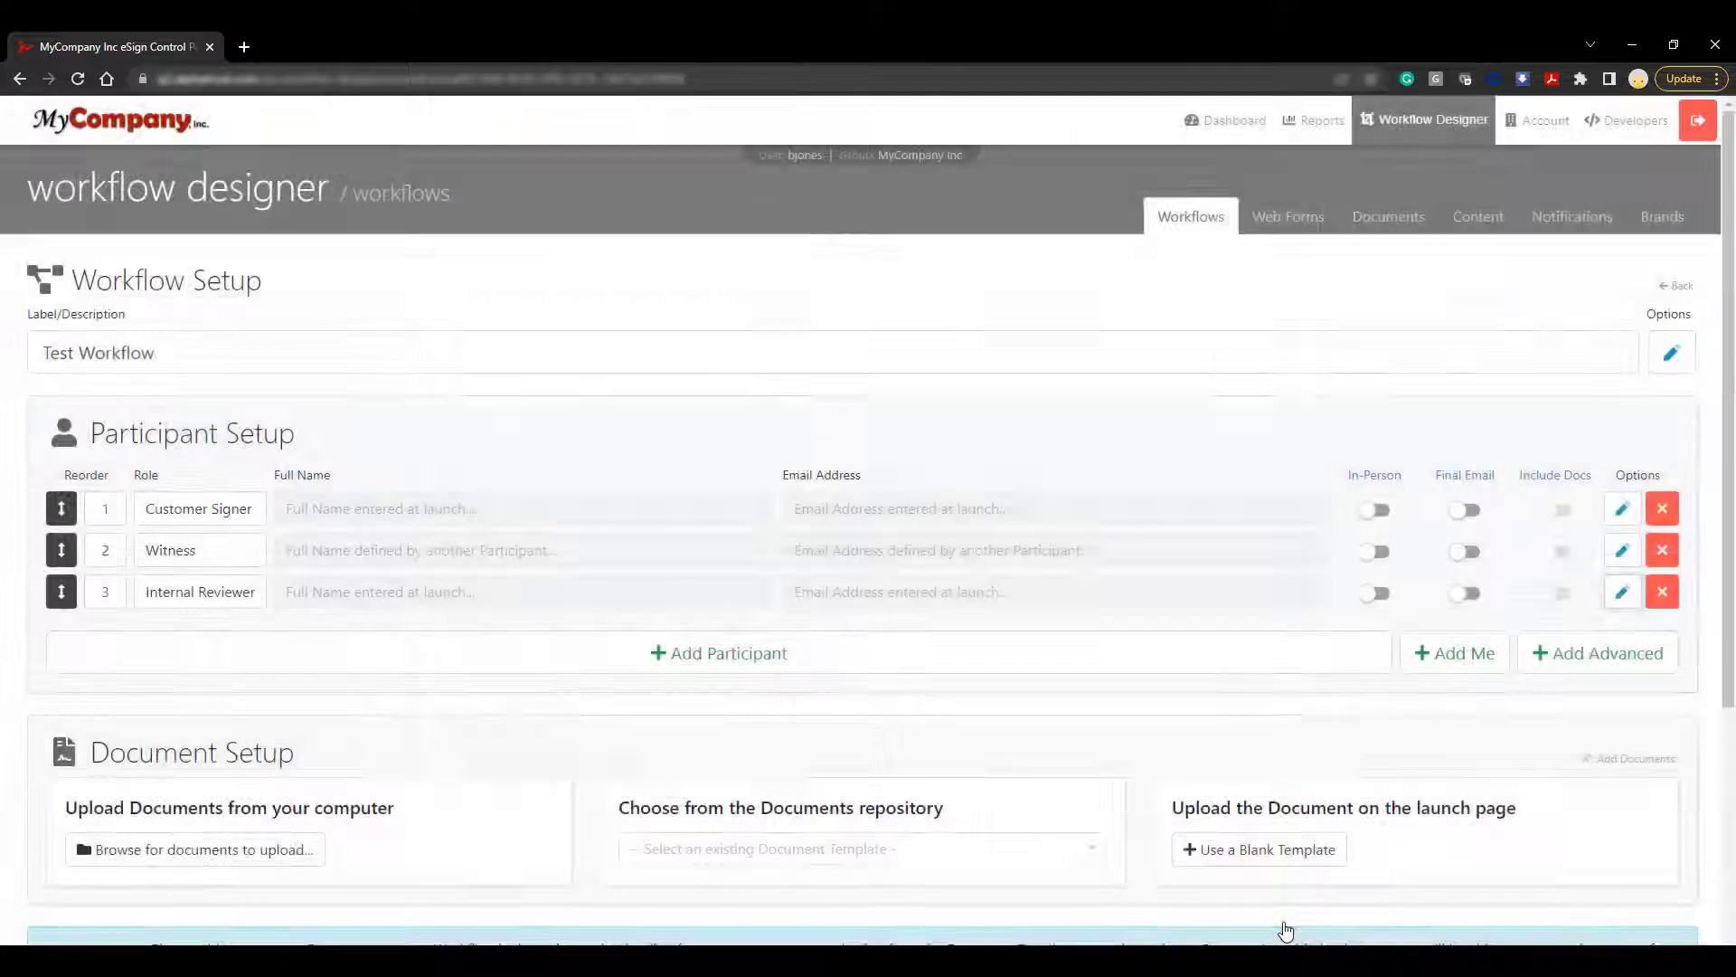
click(403, 660)
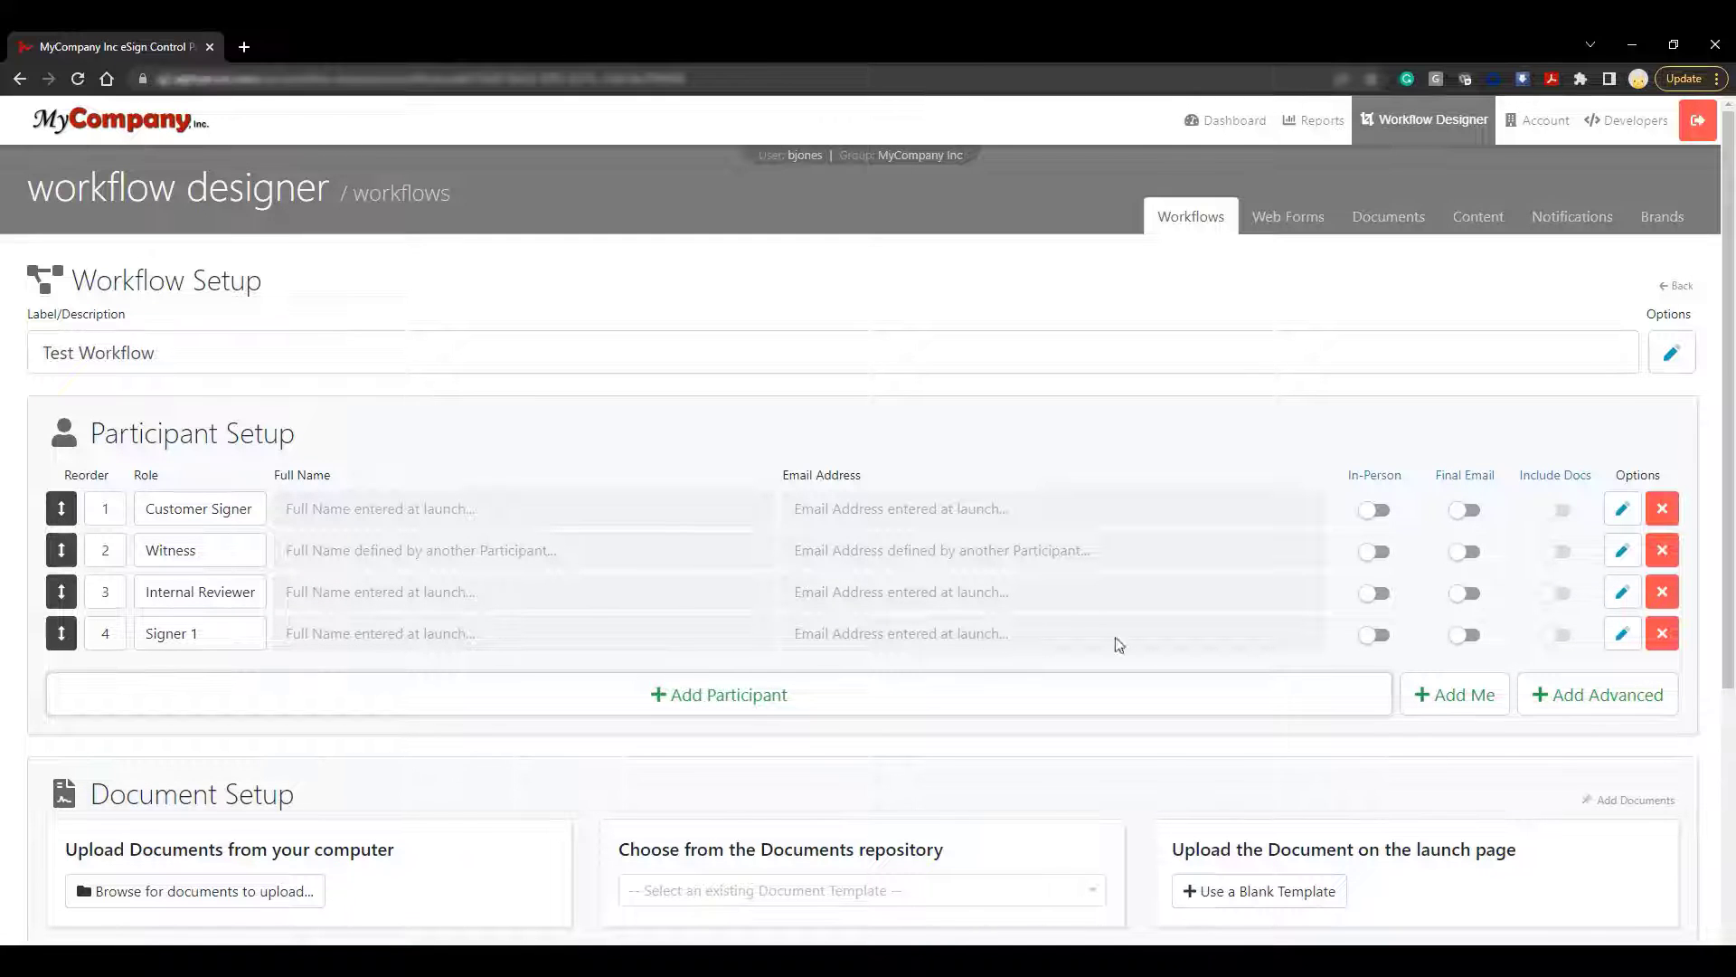
click(1621, 633)
triple_click(743, 320)
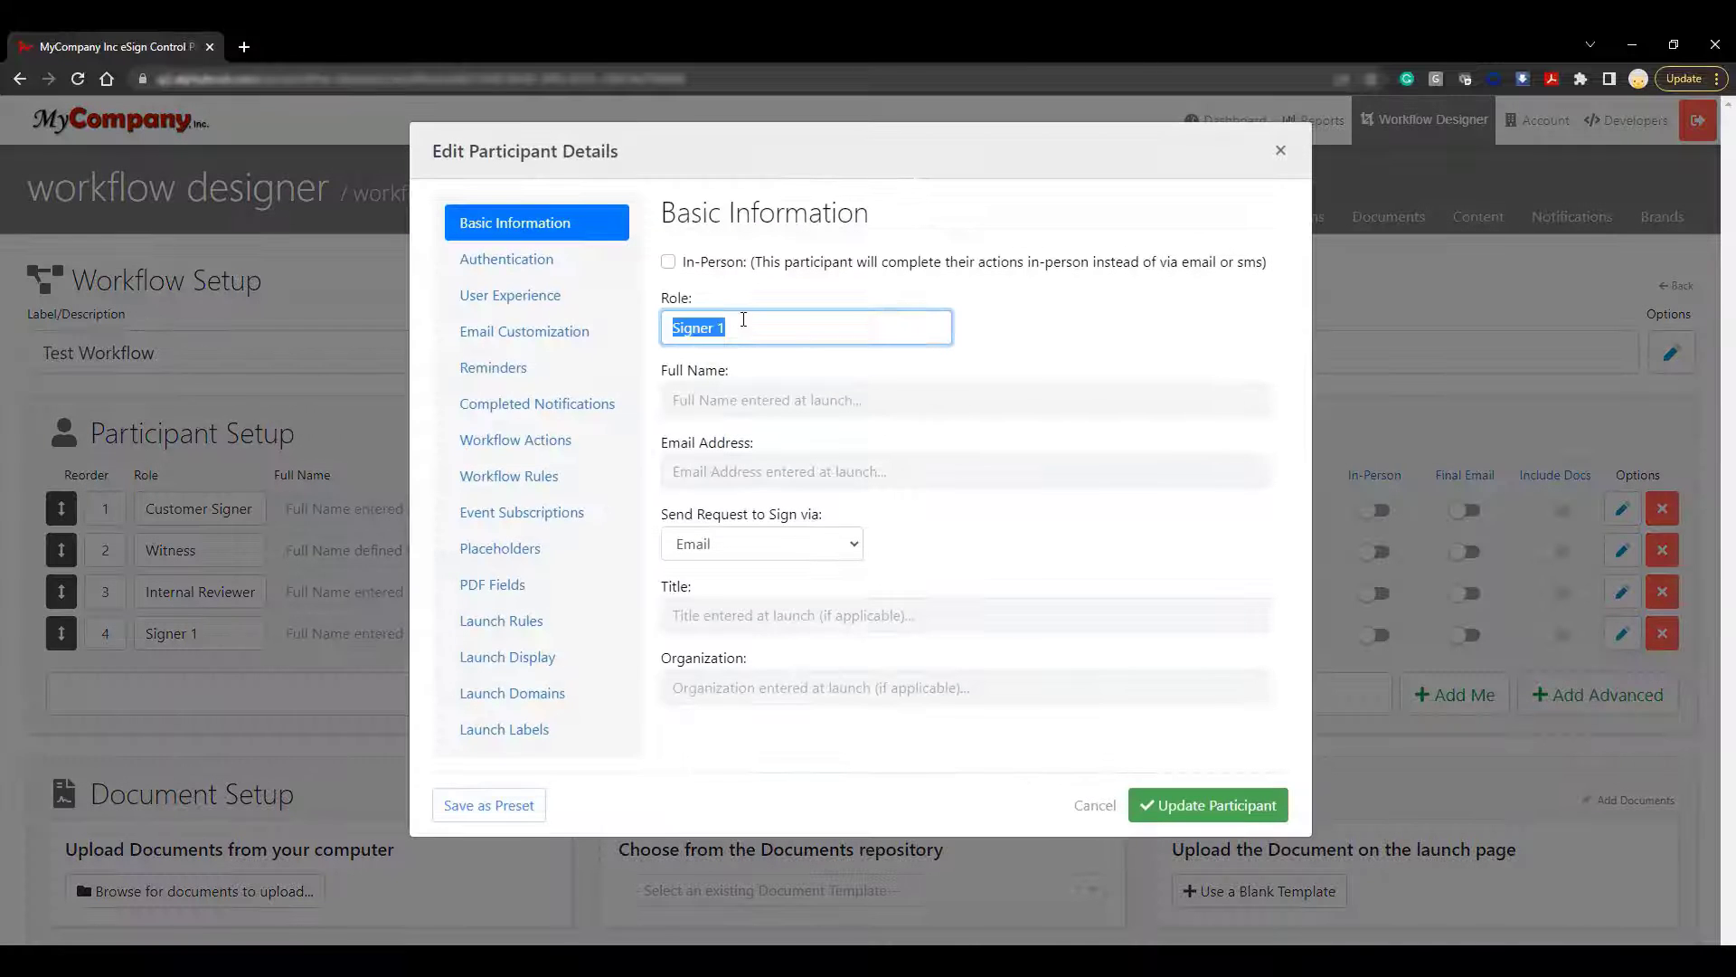
text(Secondary Review)
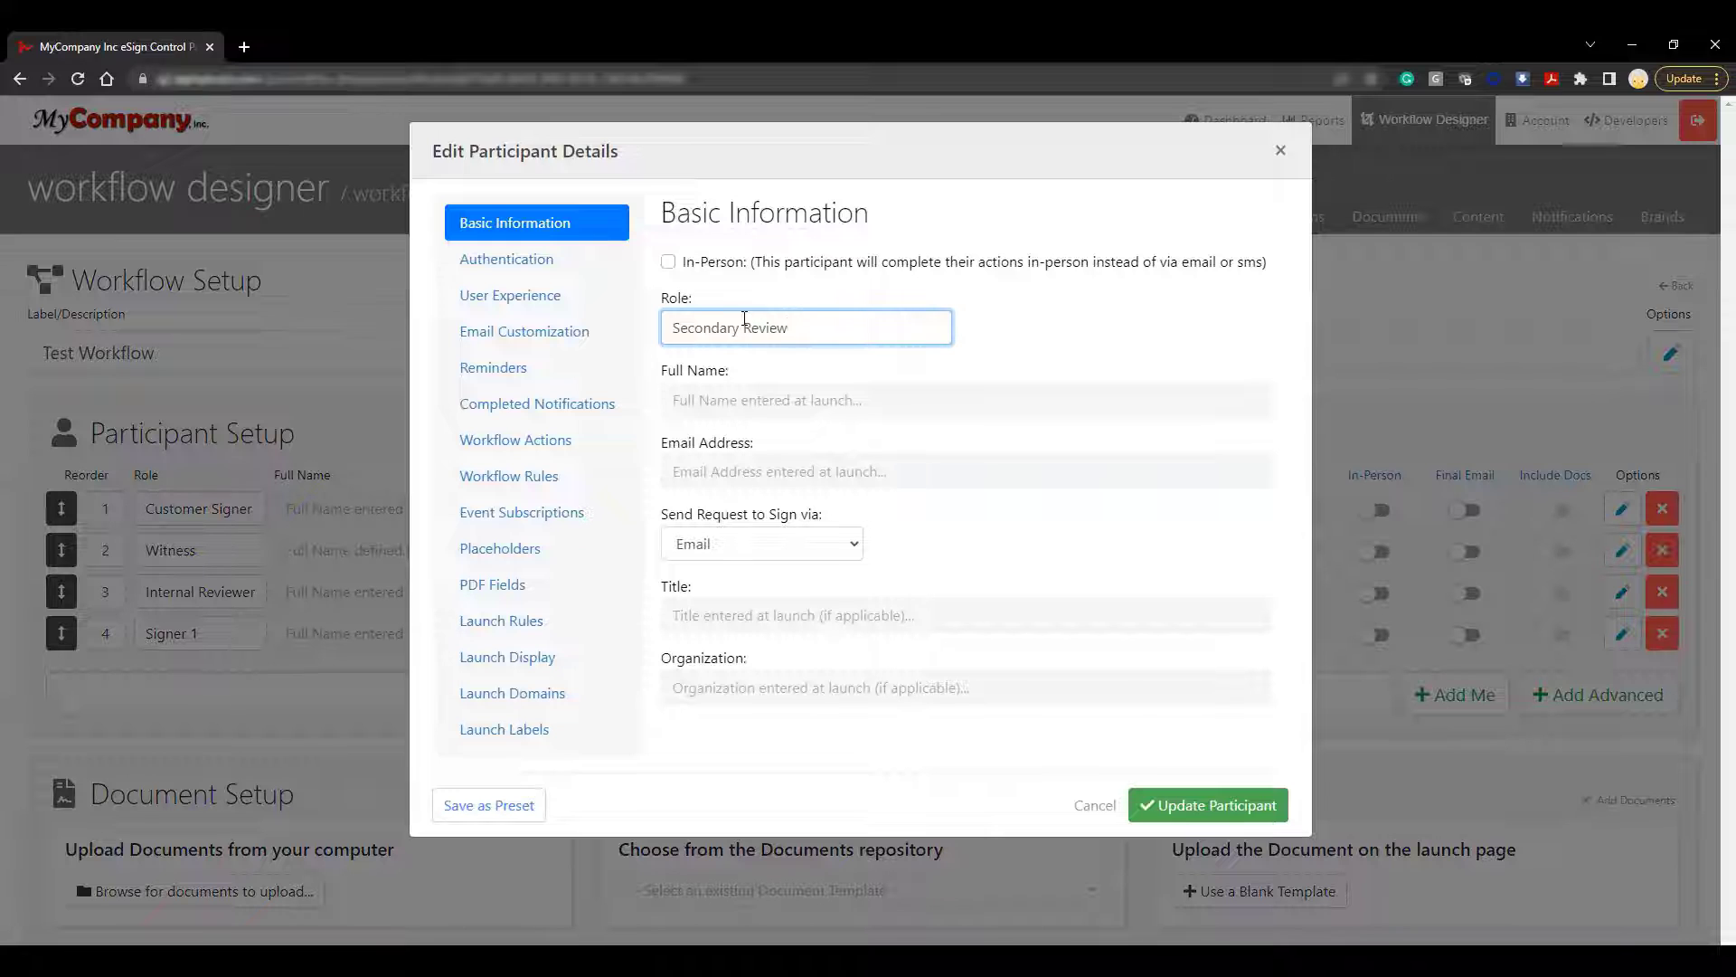
Give it fixed launch details: full name, email, title CFO, organization MyCompany, Inc
click(562, 626)
click(934, 365)
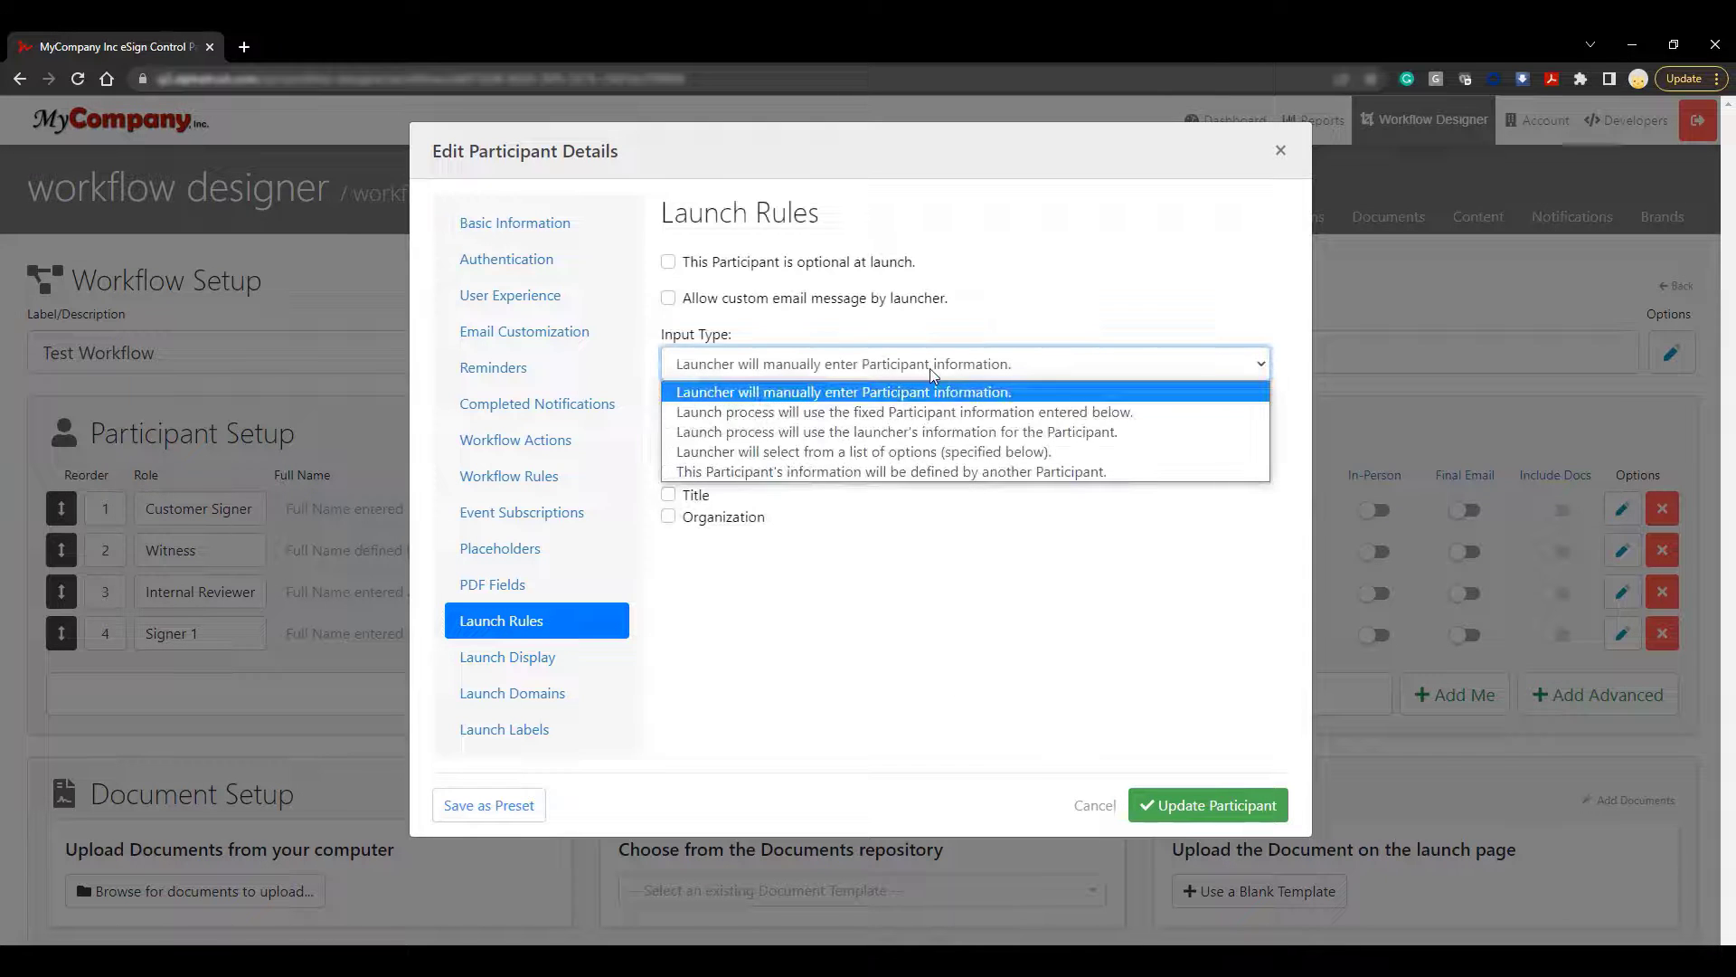
click(935, 412)
click(932, 437)
text(Jane Doe)
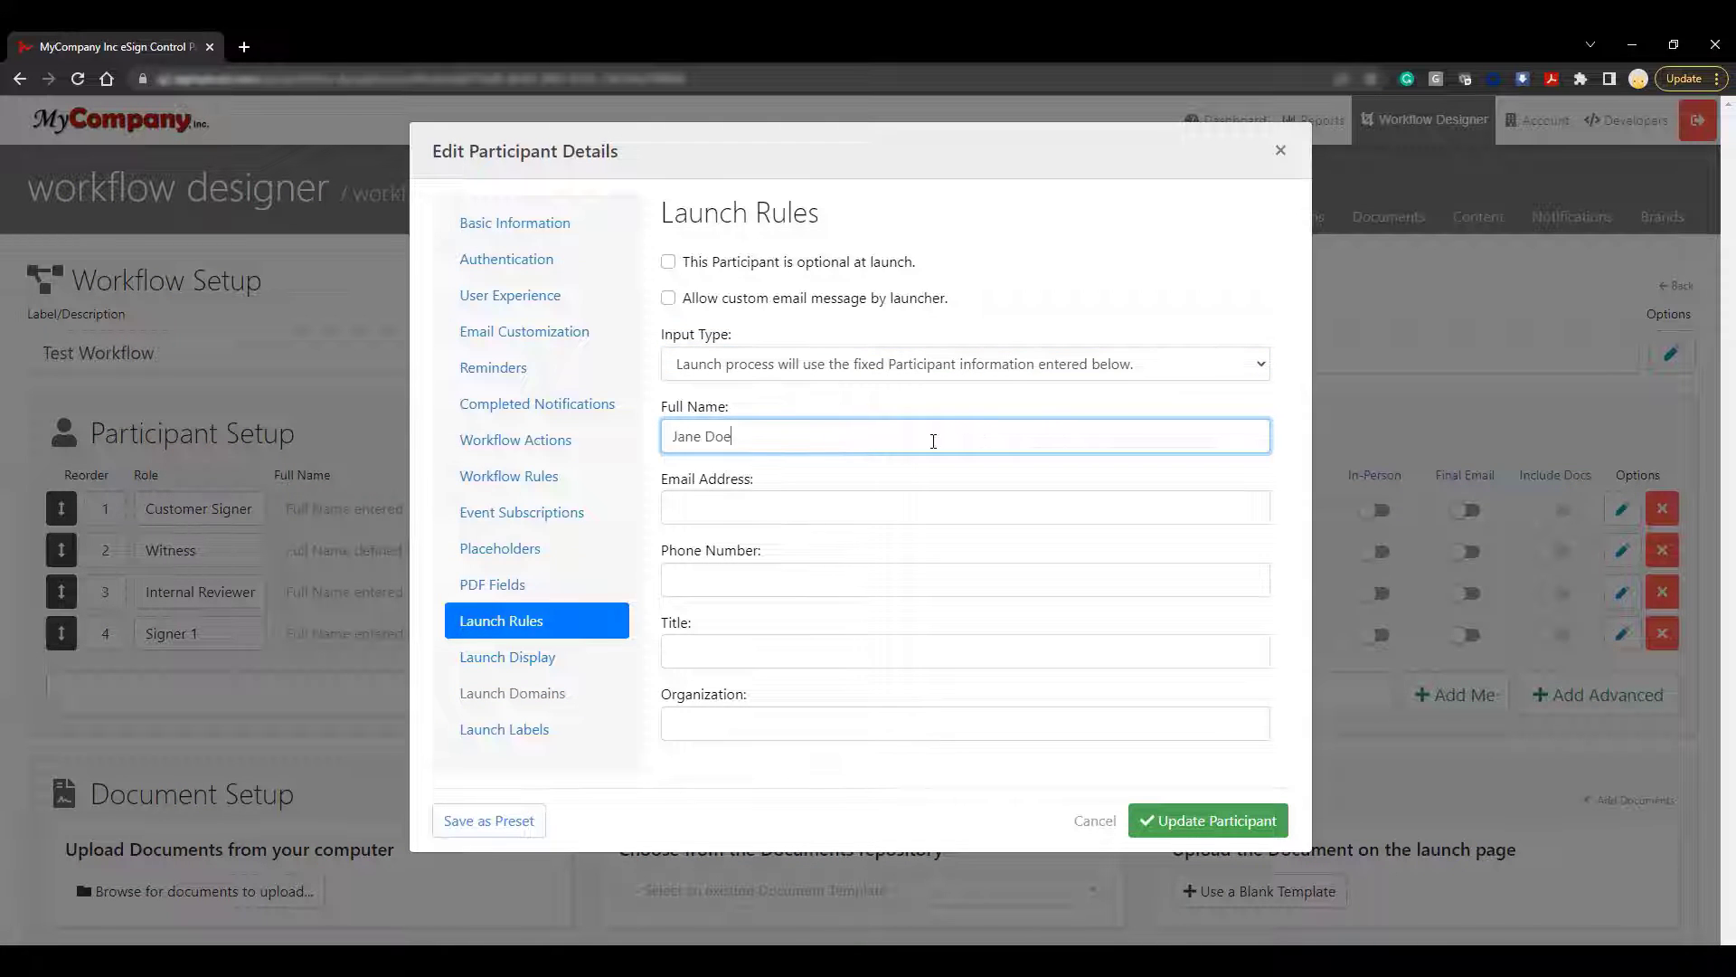
key(Tab)
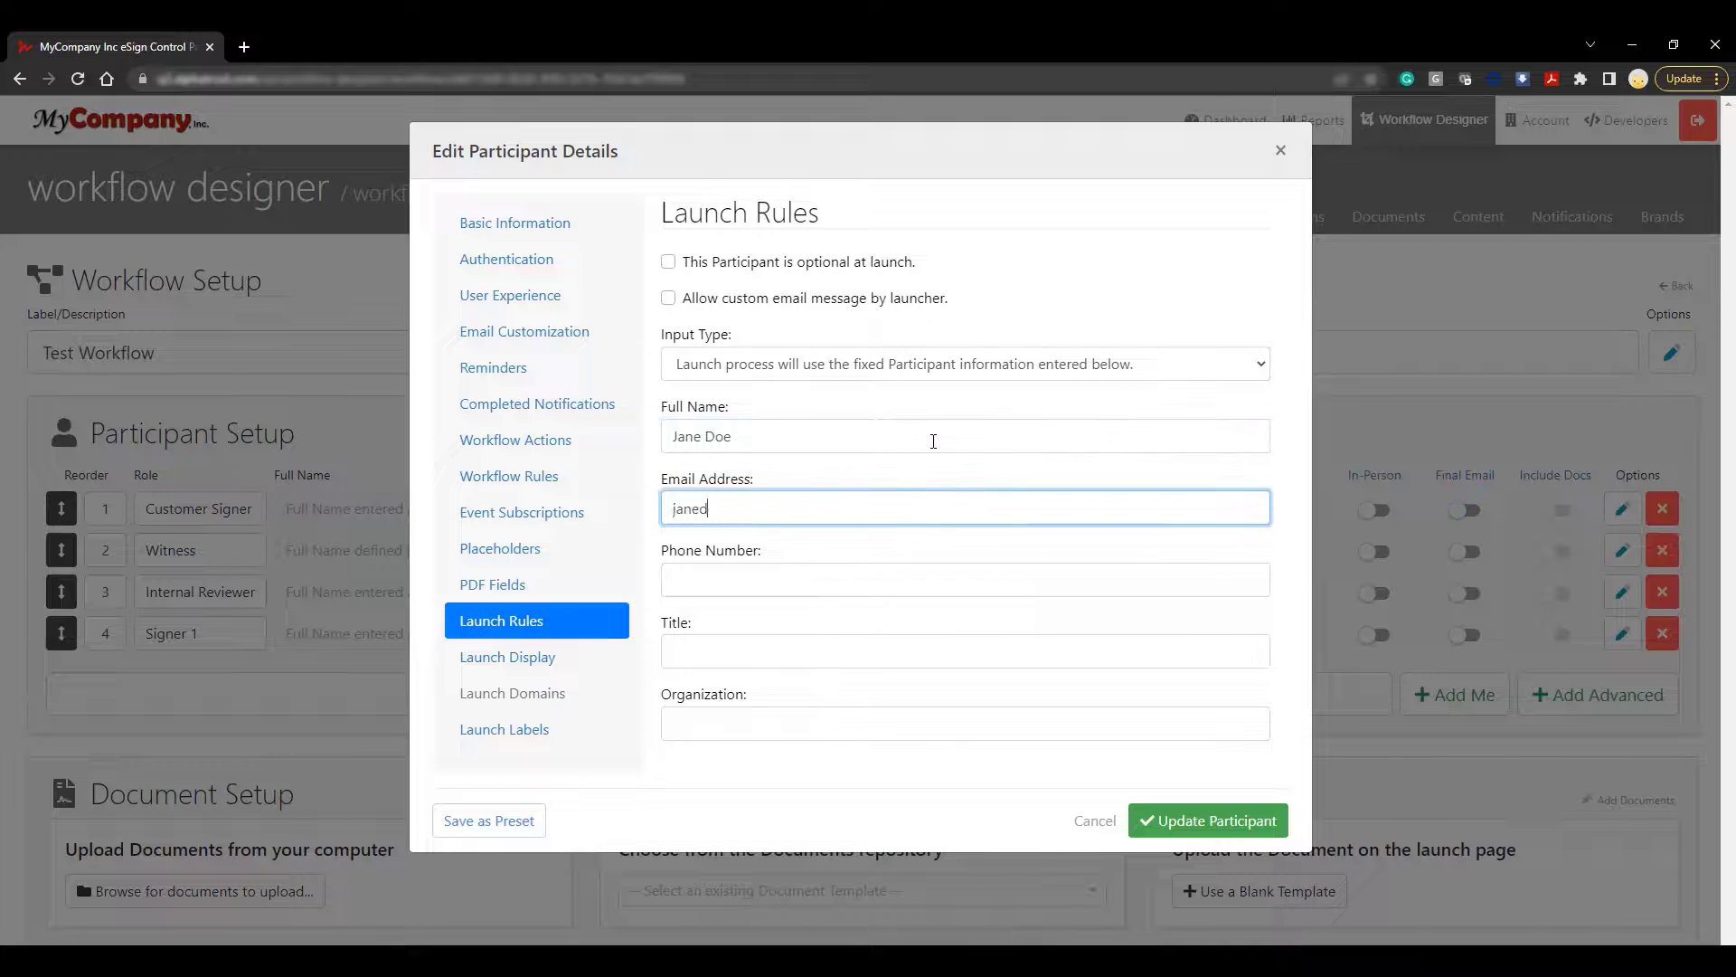
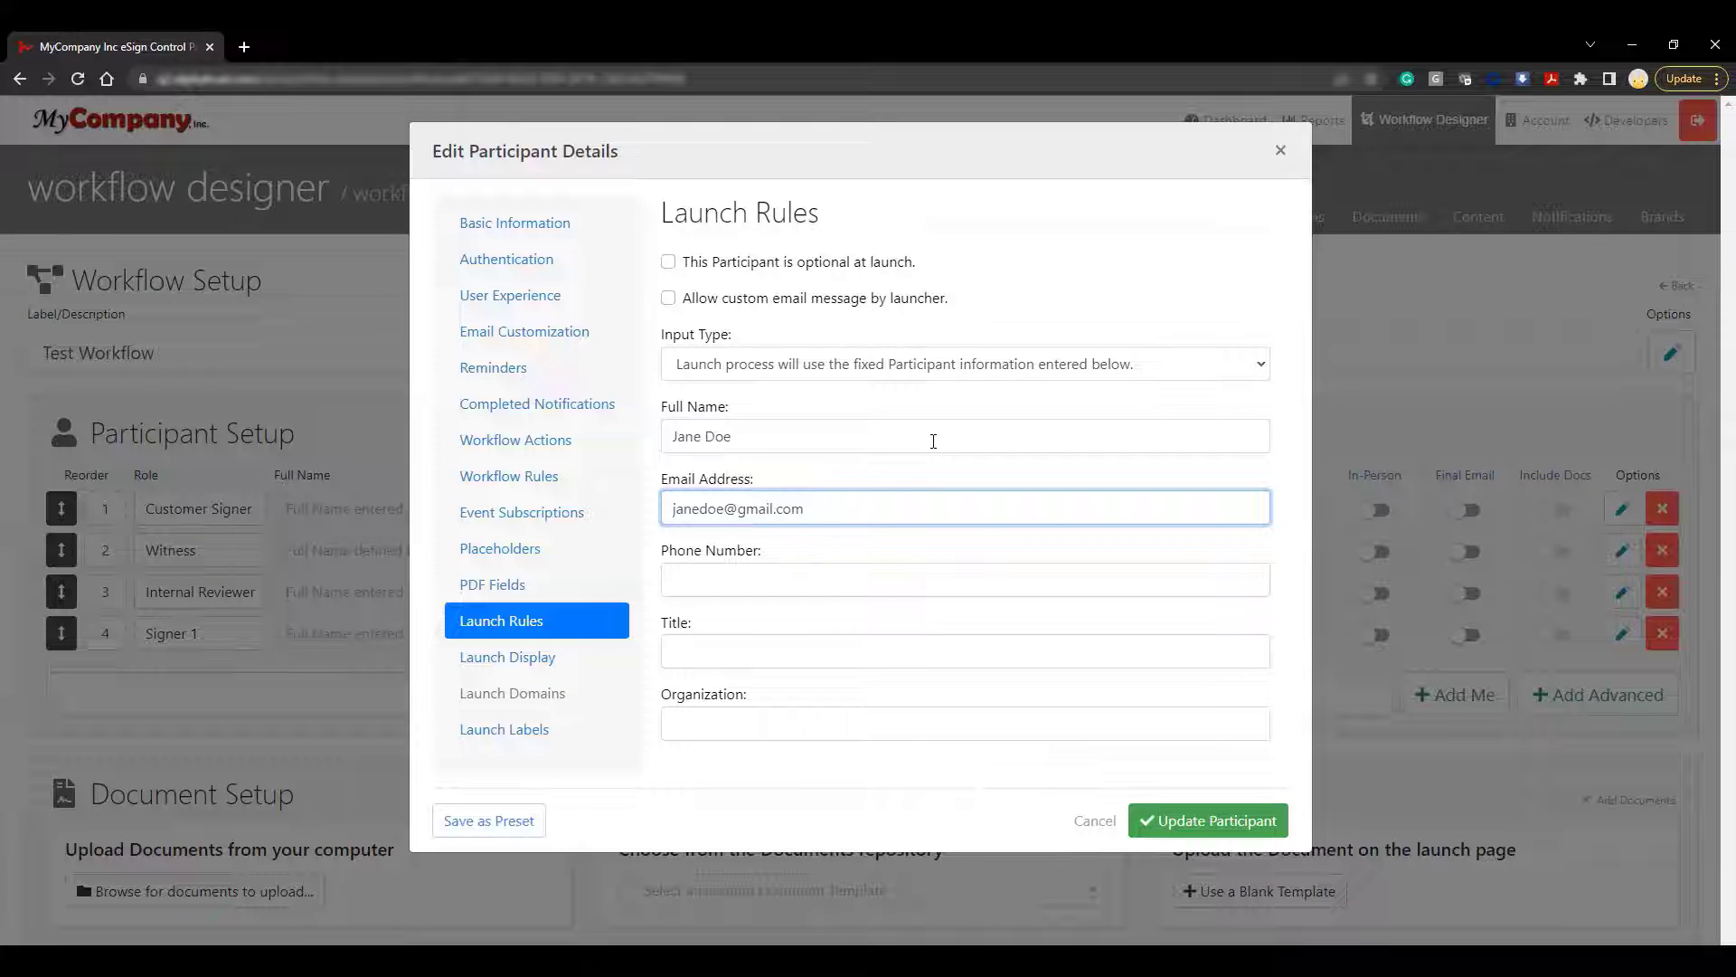
key(Tab)
click(725, 647)
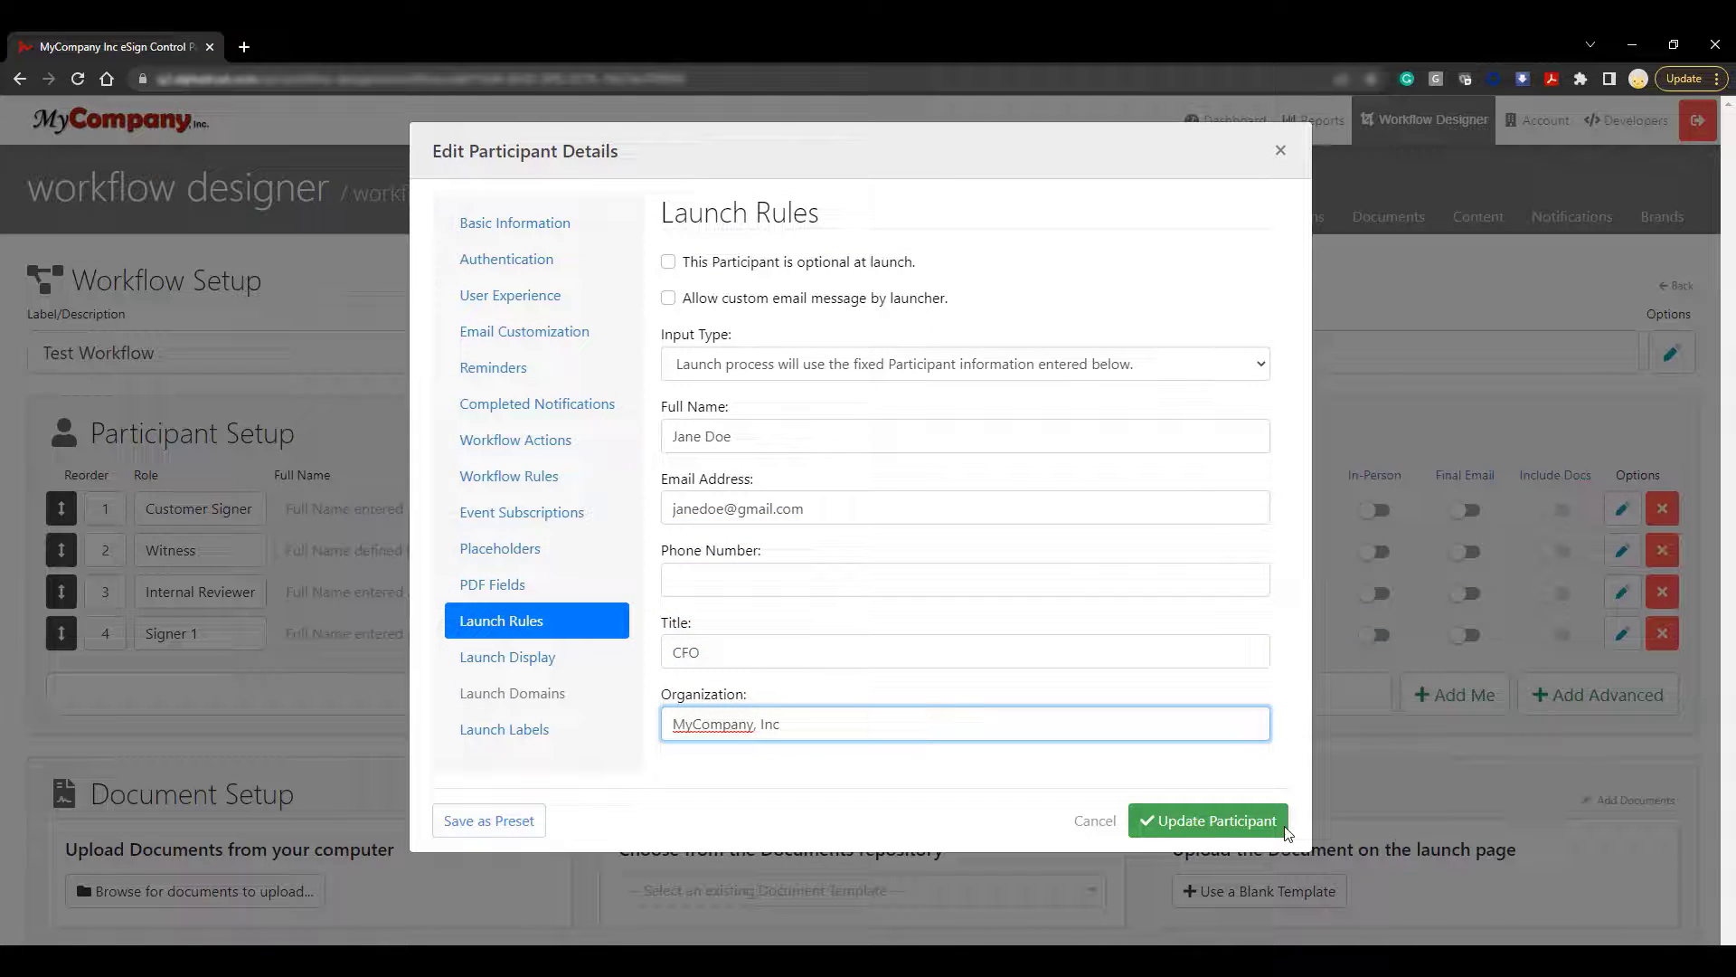
click(1211, 820)
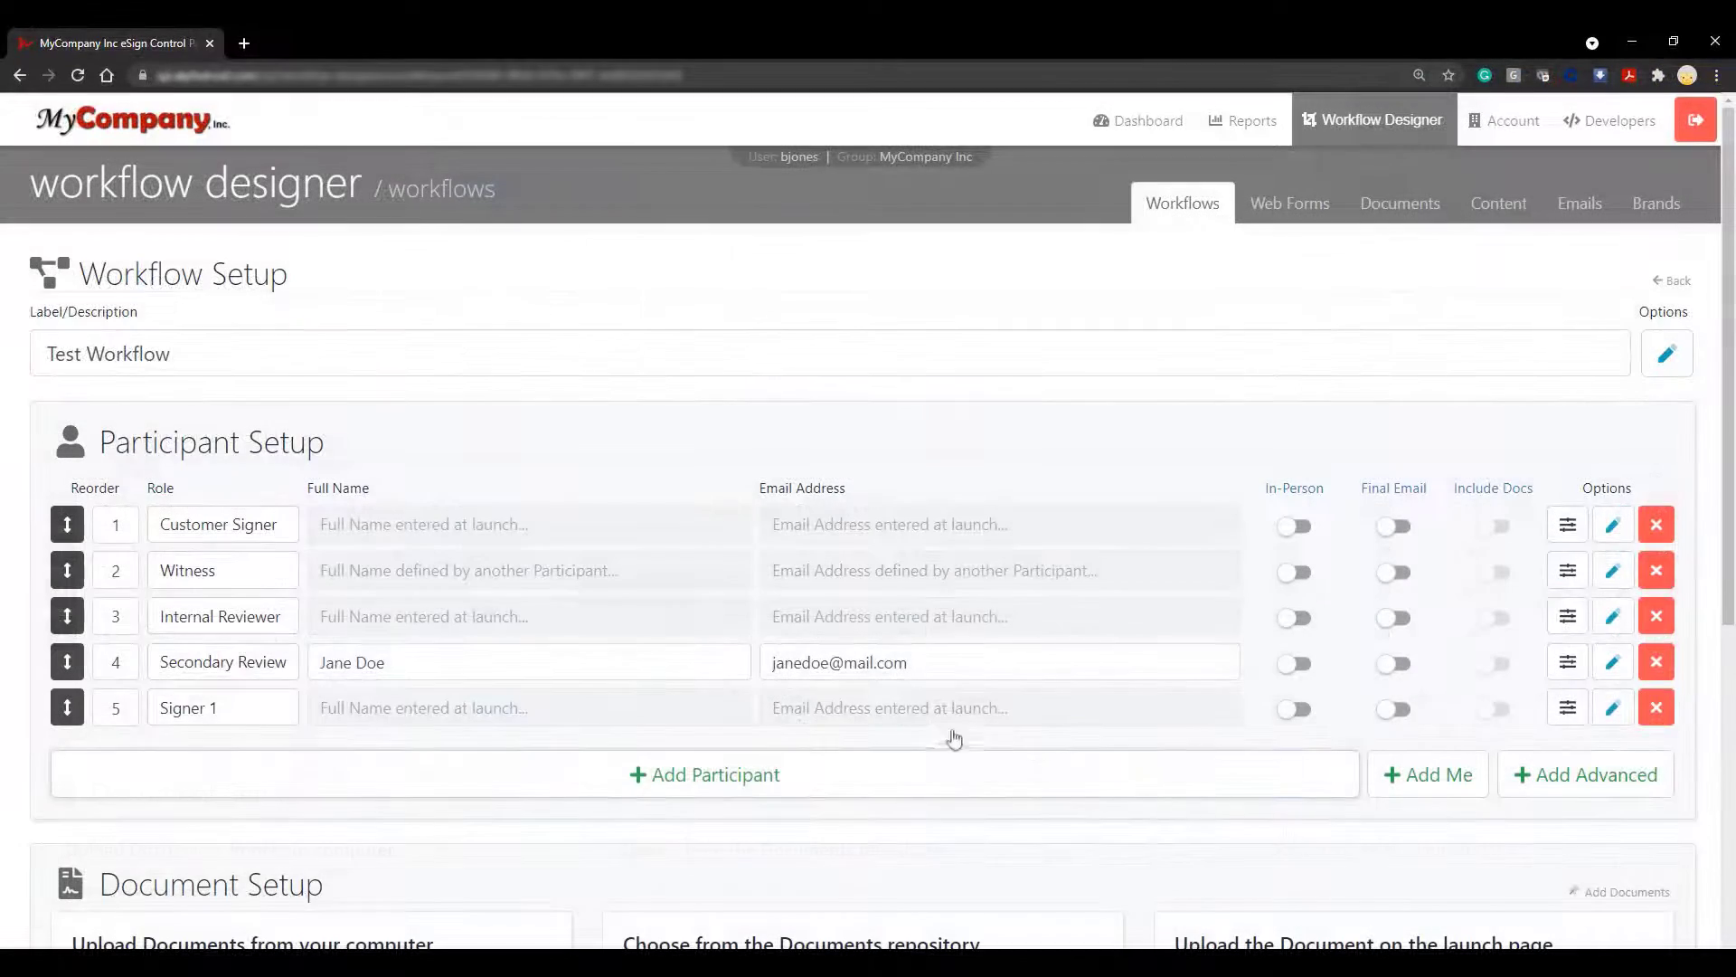
Apply the Approver preset to participant 5 and scroll down to Document Setup
click(1572, 707)
click(1501, 709)
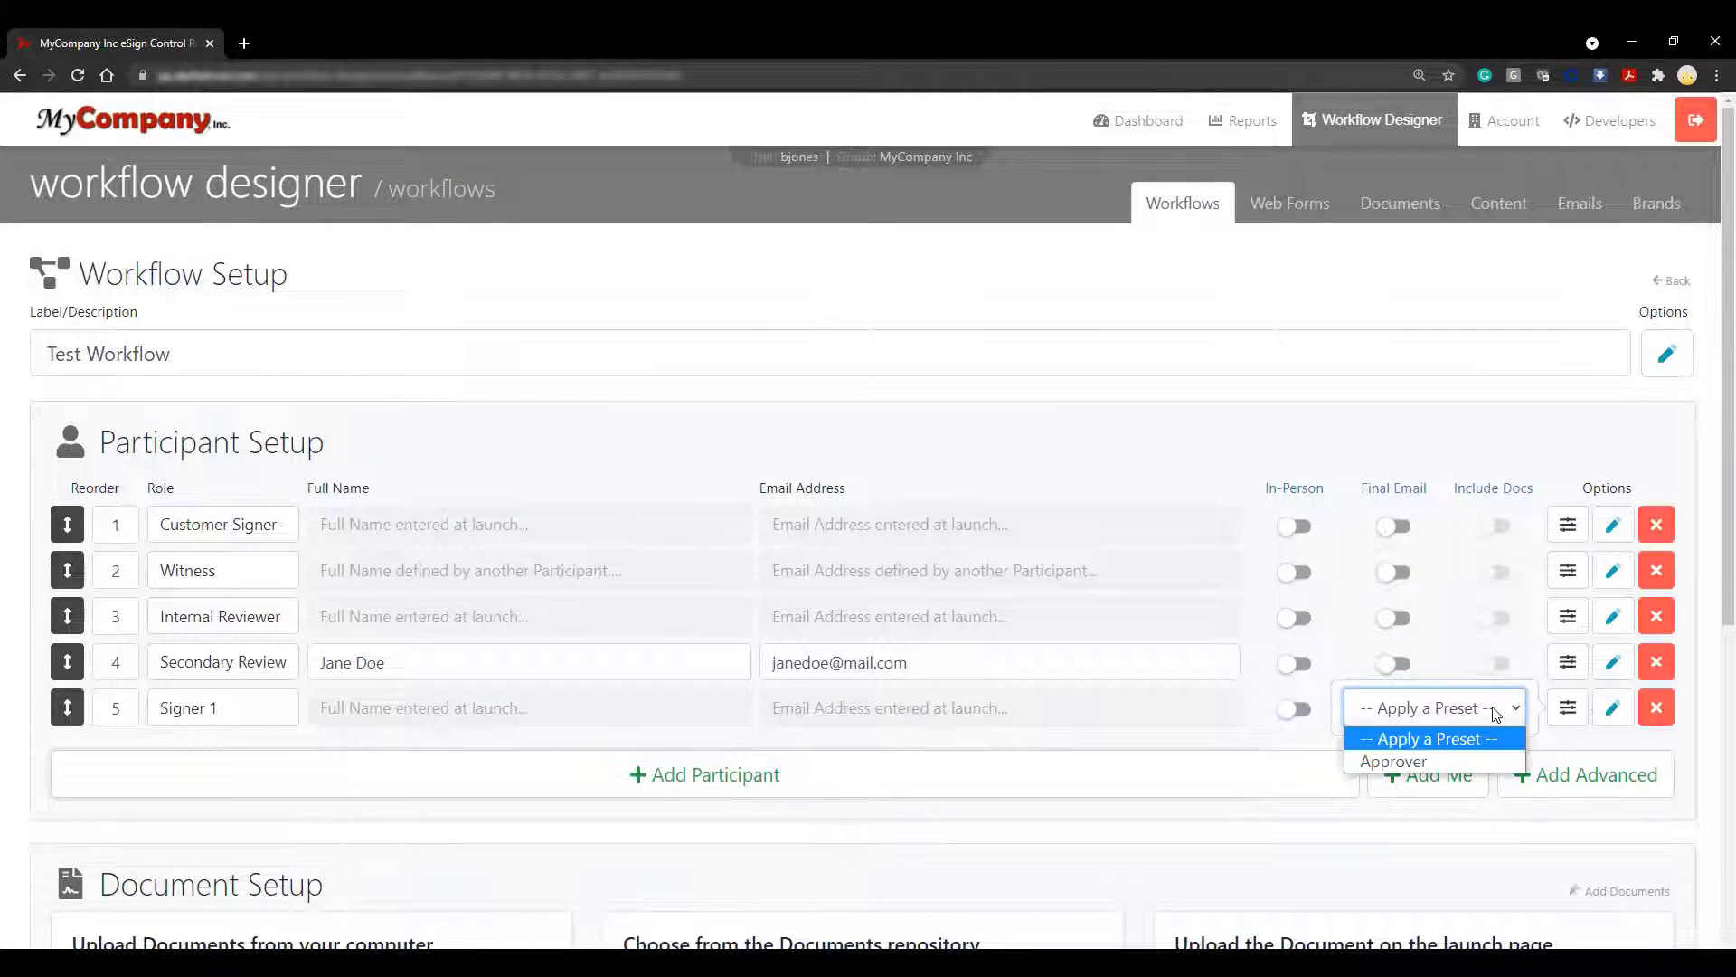
click(1393, 761)
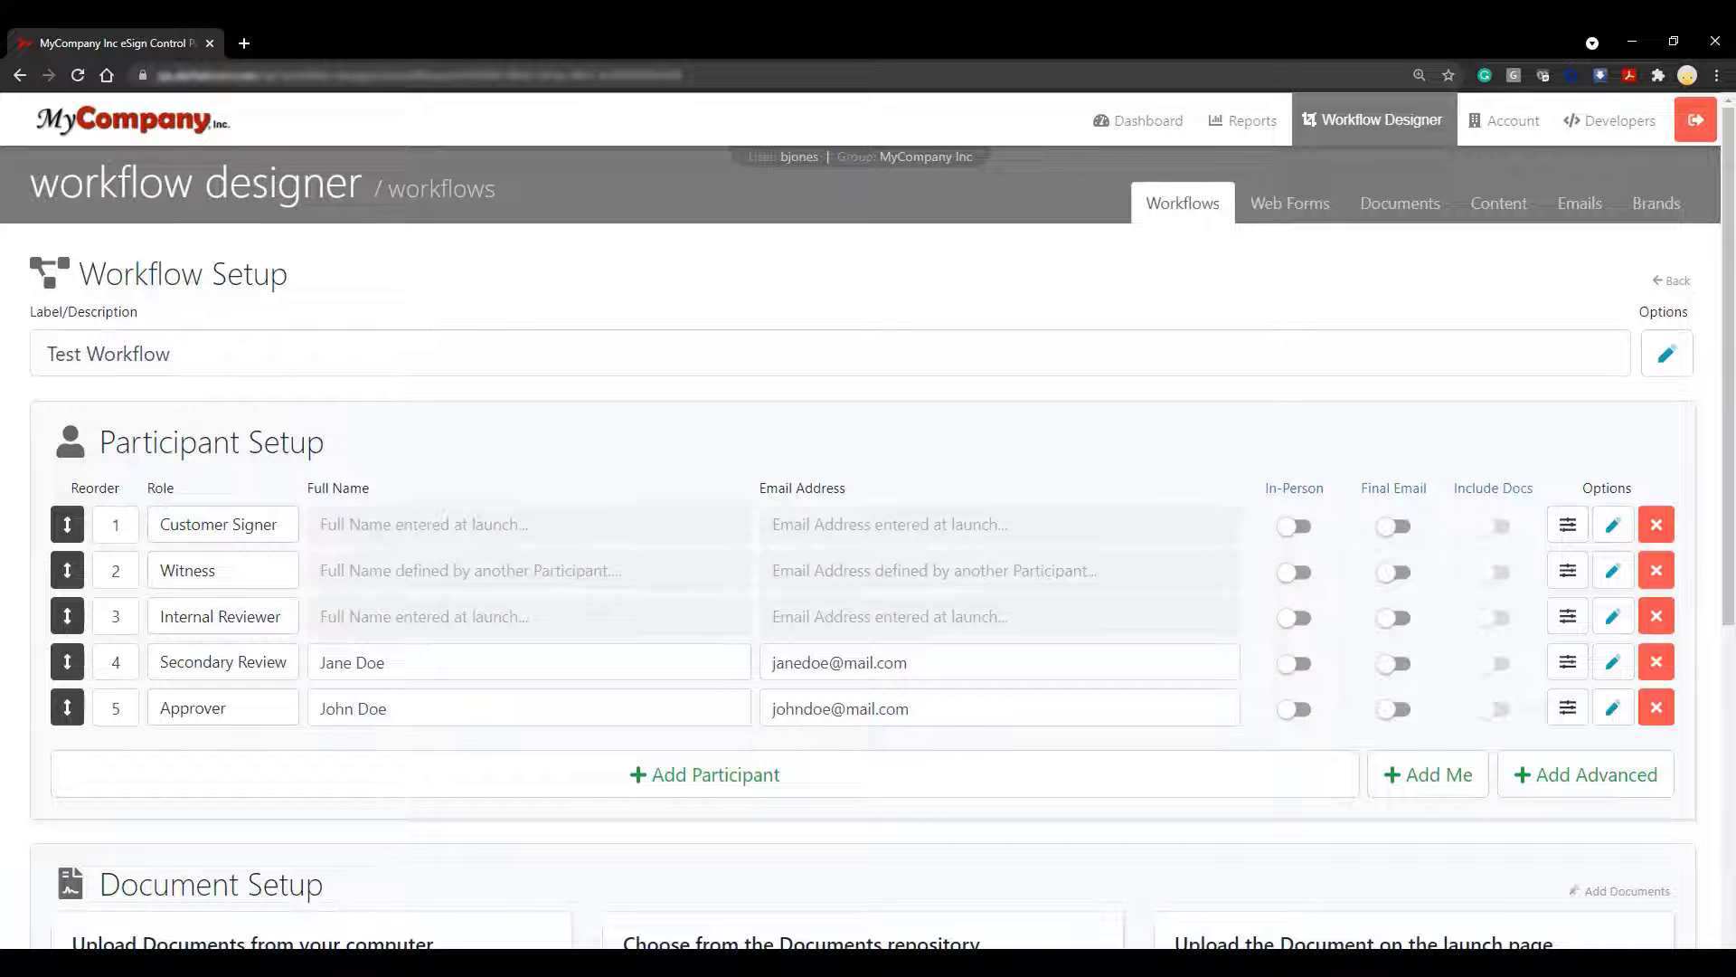
scroll(1317, 856, down, 4)
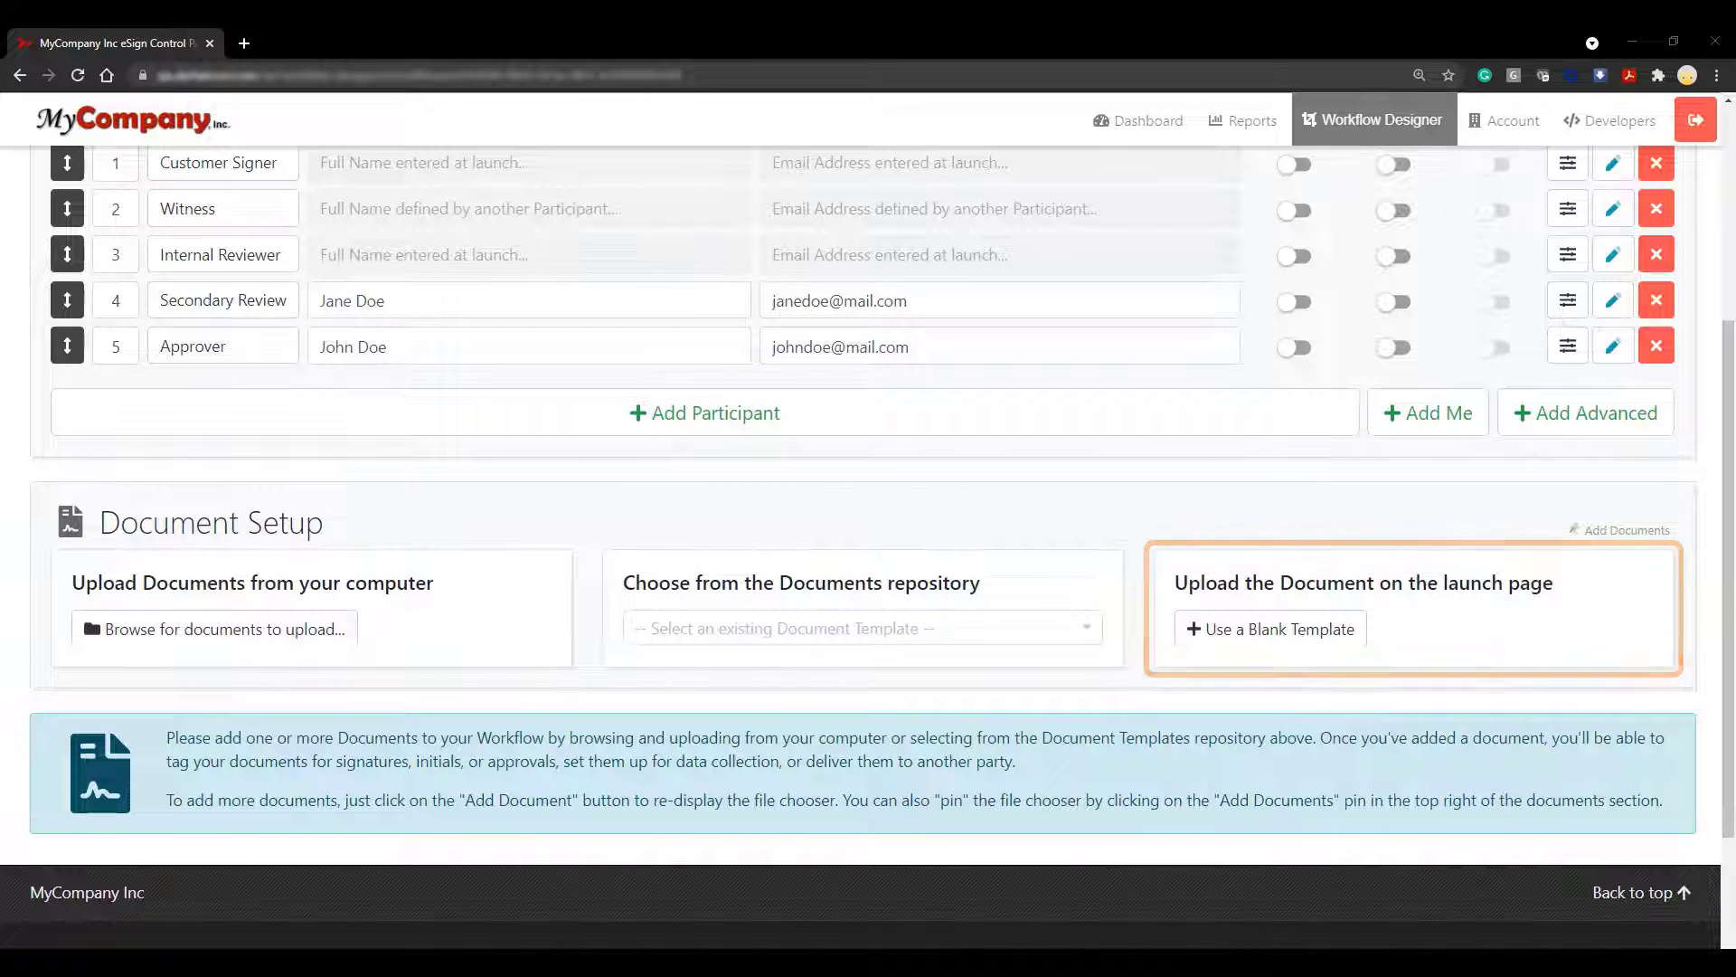
Upload Sample Document.pdf and open its Tasks Editor
click(317, 630)
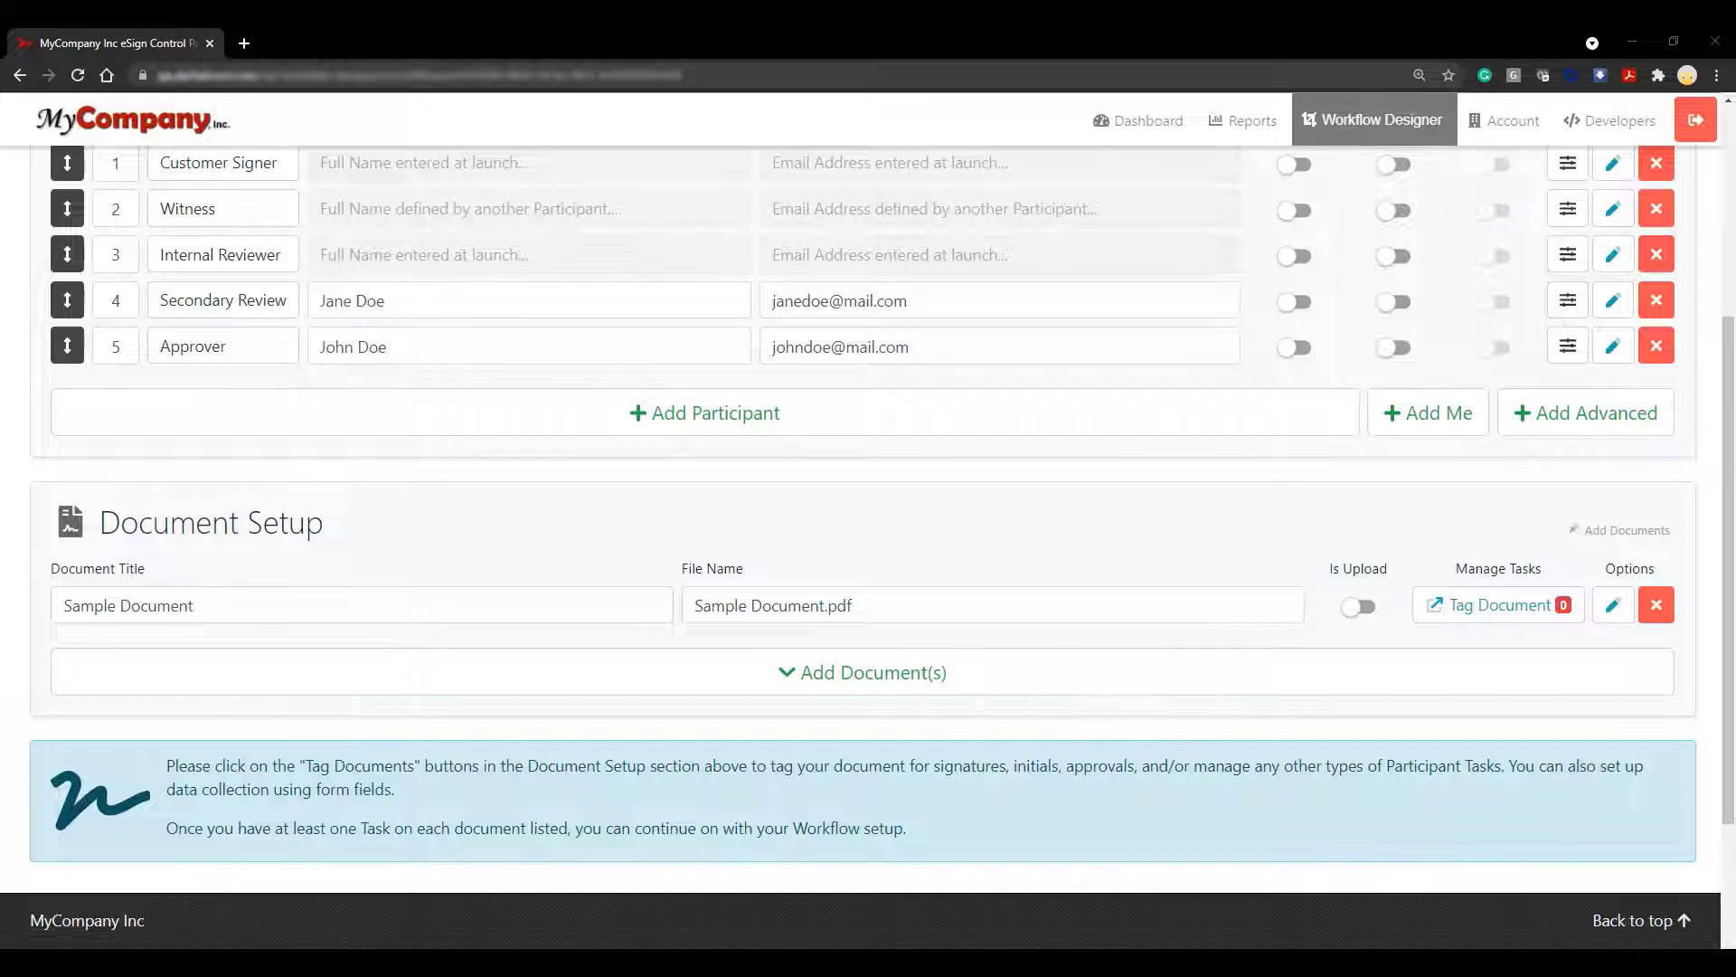
click(1565, 618)
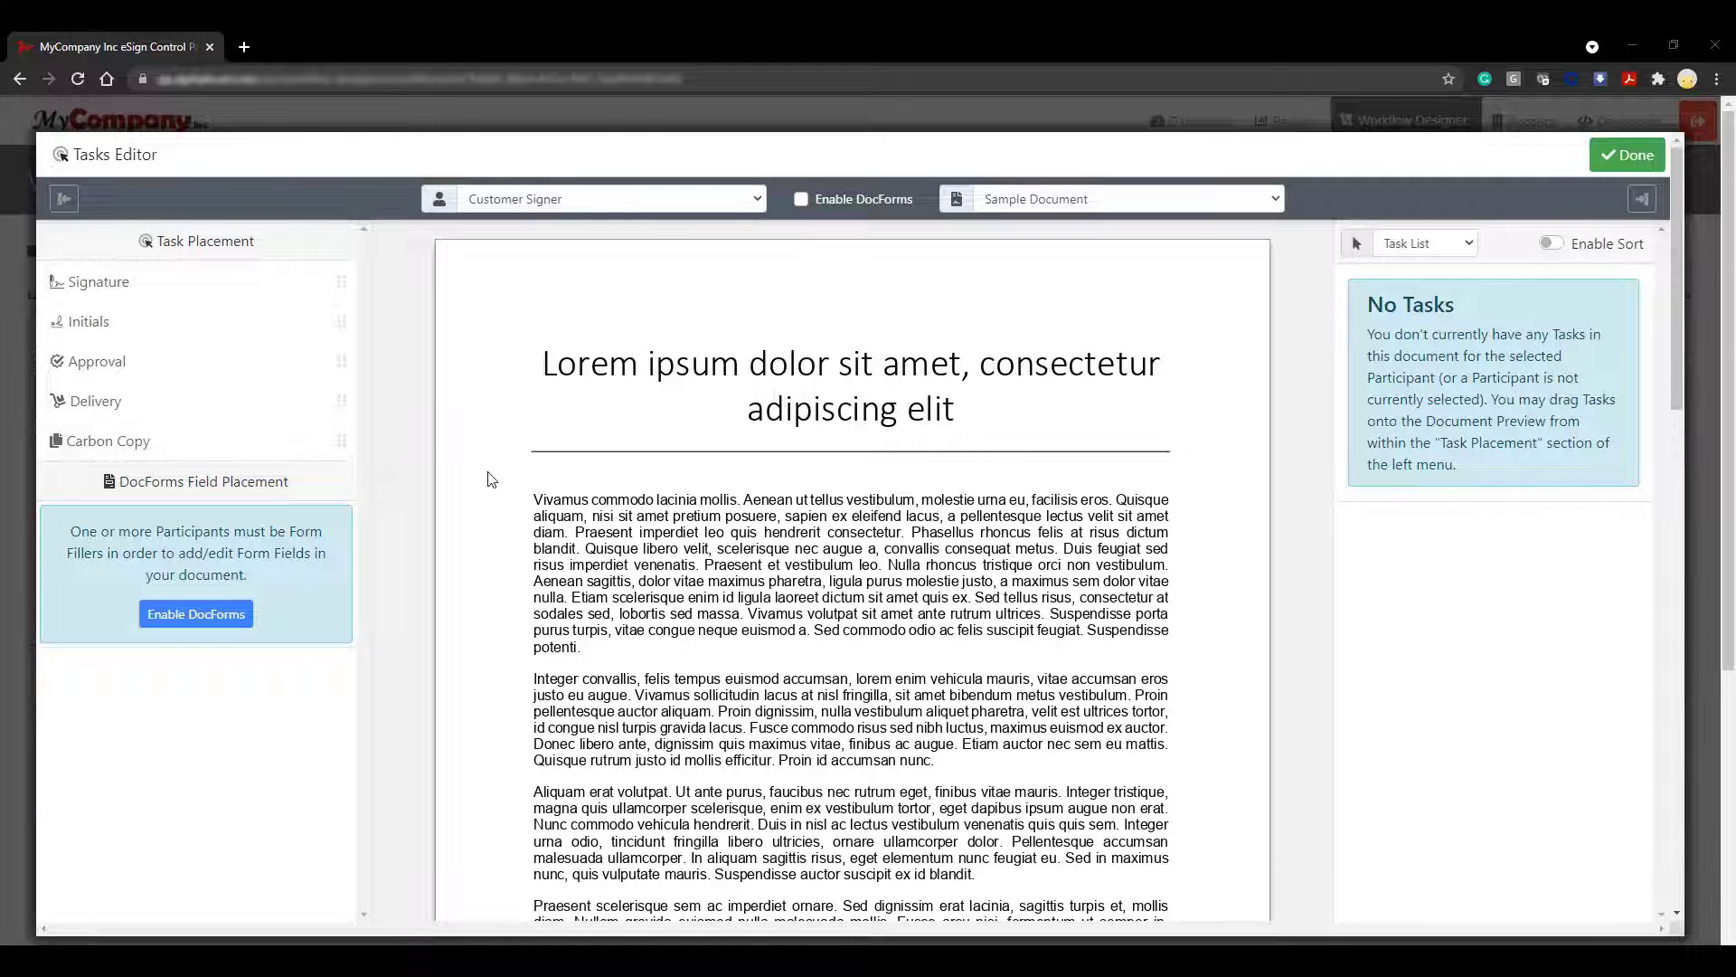
Place Customer Signer signature, printed name and date fields on the Participant 1 lines
scroll(491, 479, down, 10)
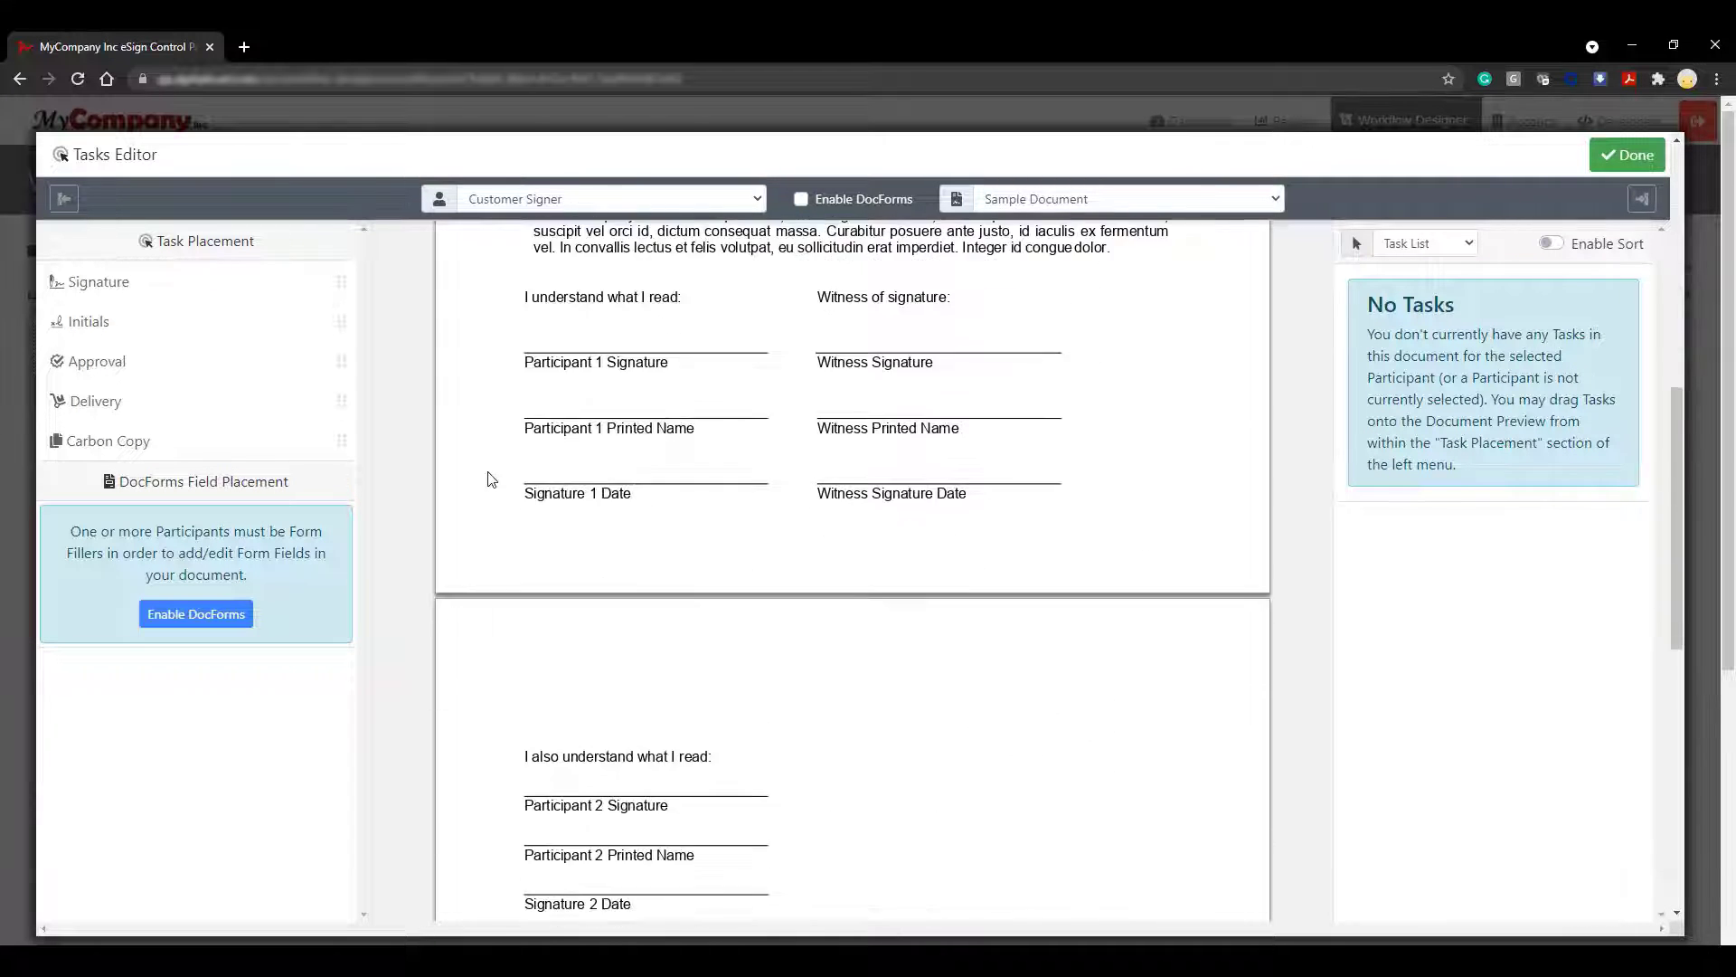
mouse_move(119, 288)
mouse_down()
mouse_move(547, 326)
mouse_move(527, 333)
mouse_move(550, 316)
mouse_up()
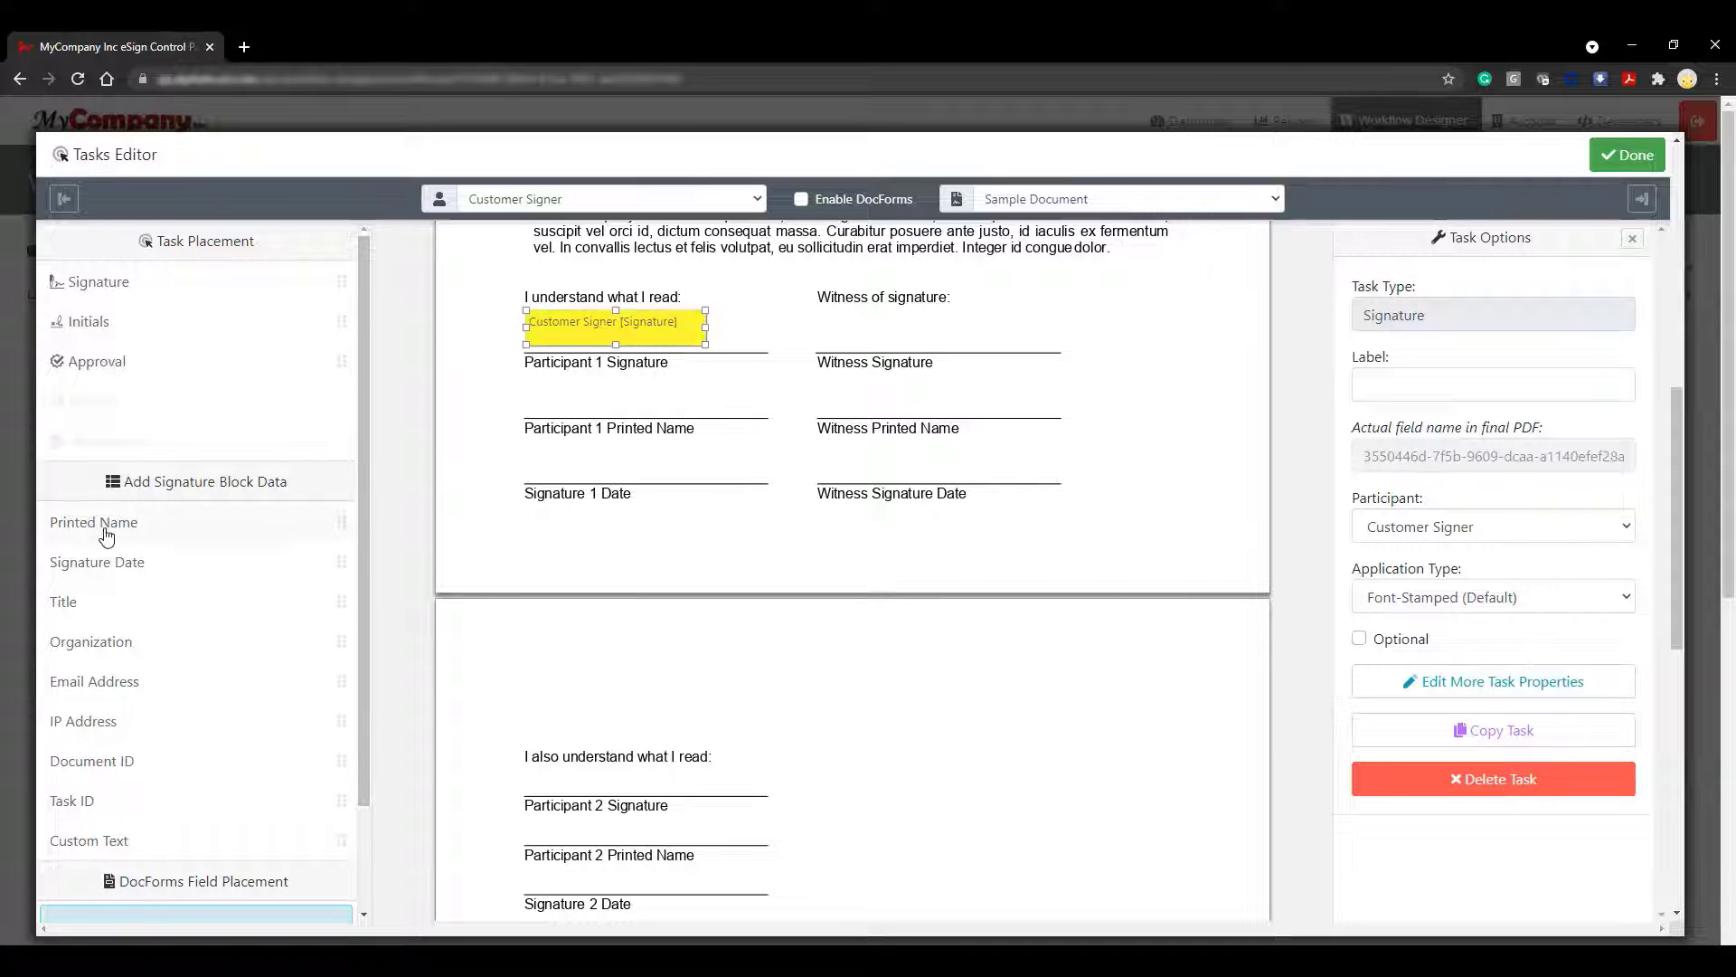
mouse_move(106, 536)
mouse_down()
mouse_move(419, 472)
mouse_move(553, 398)
mouse_move(540, 437)
mouse_up()
mouse_move(147, 561)
mouse_down()
mouse_move(529, 484)
mouse_move(534, 463)
mouse_up()
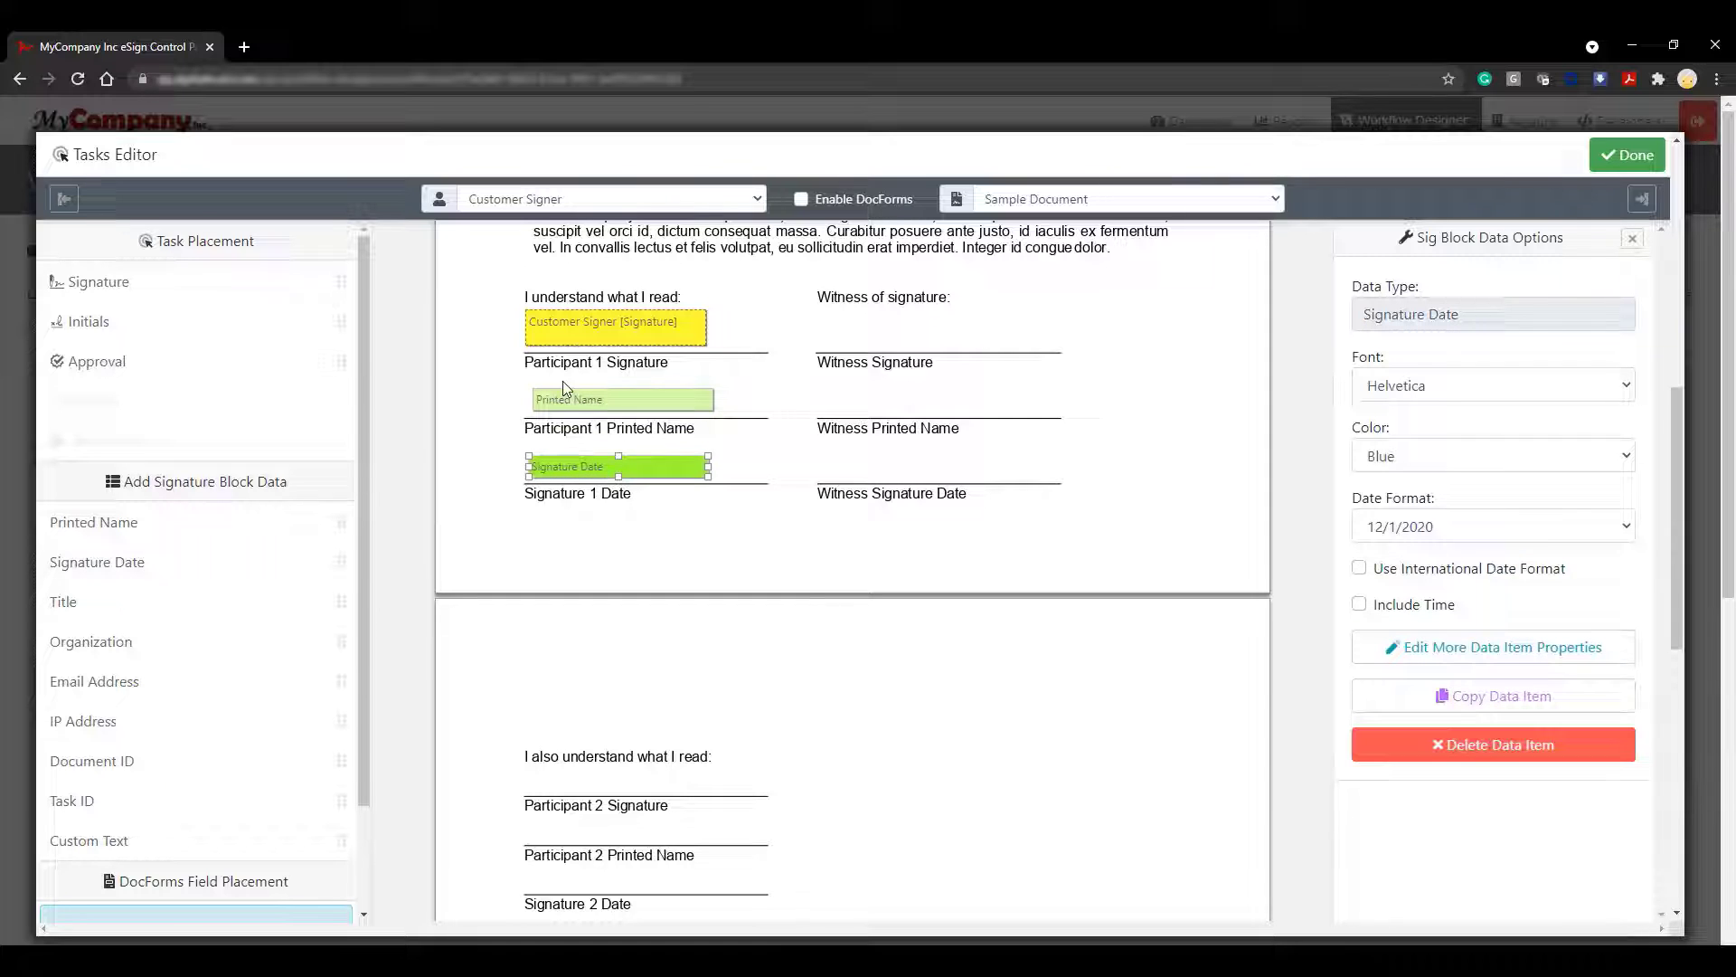
Place Witness signature, printed name and date fields on the Witness lines
click(691, 198)
click(708, 244)
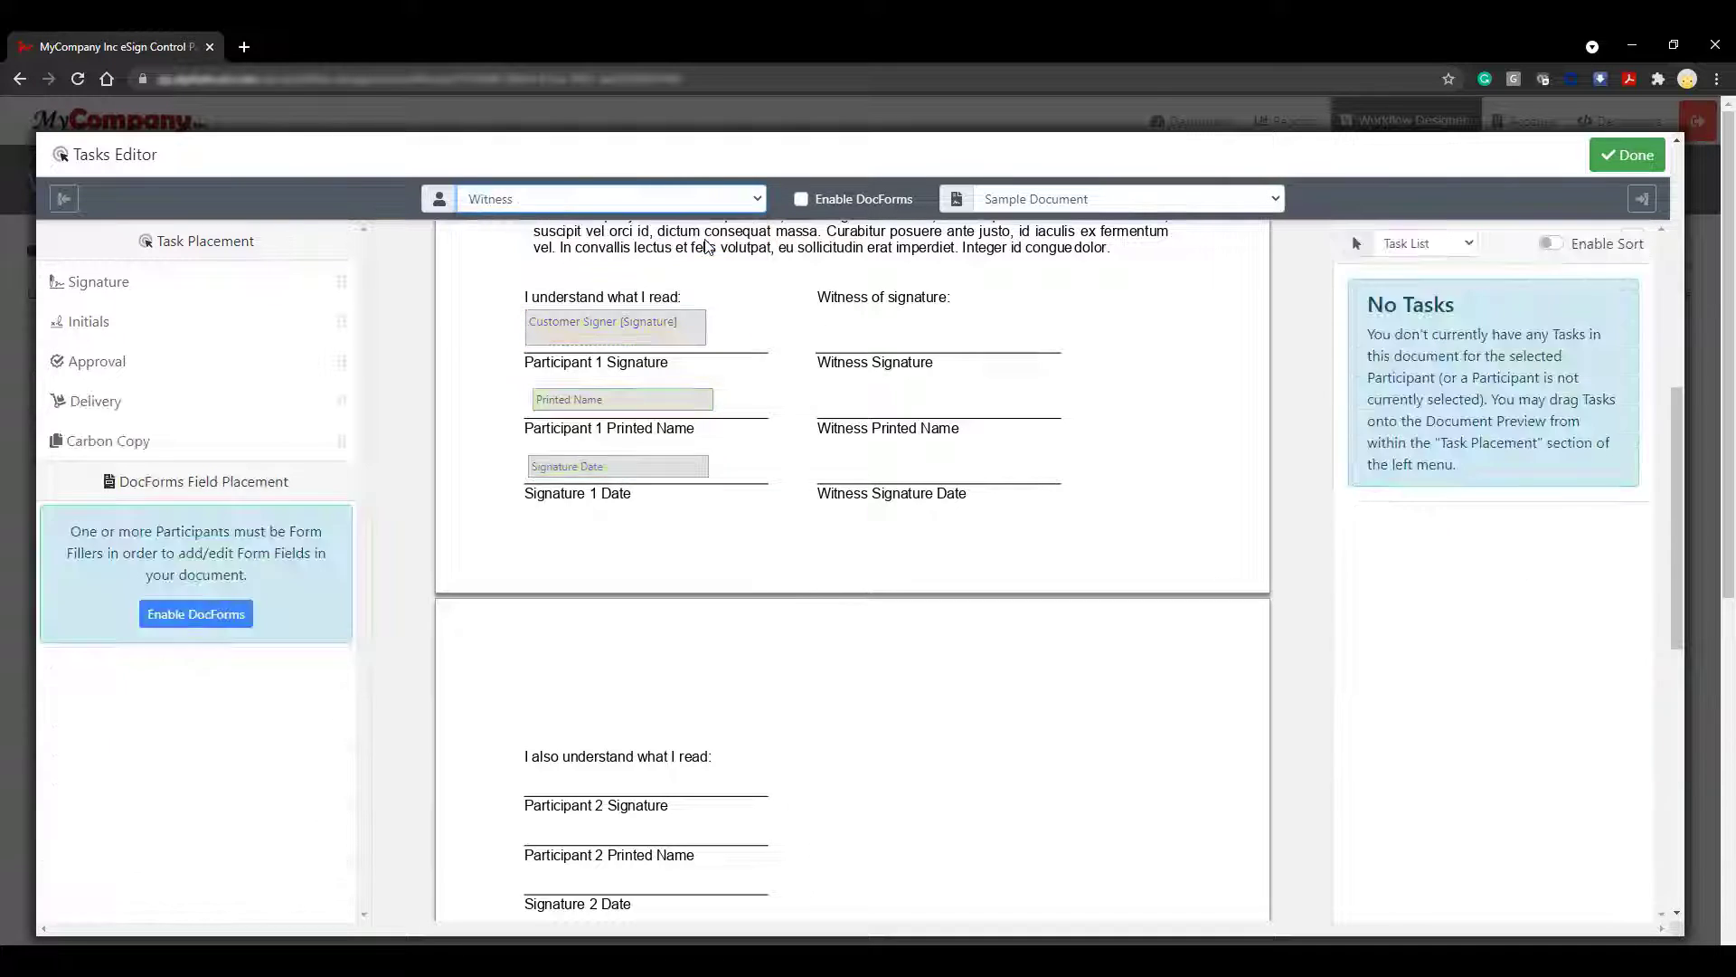
mouse_move(95, 288)
mouse_down()
mouse_move(892, 324)
mouse_move(822, 329)
mouse_up()
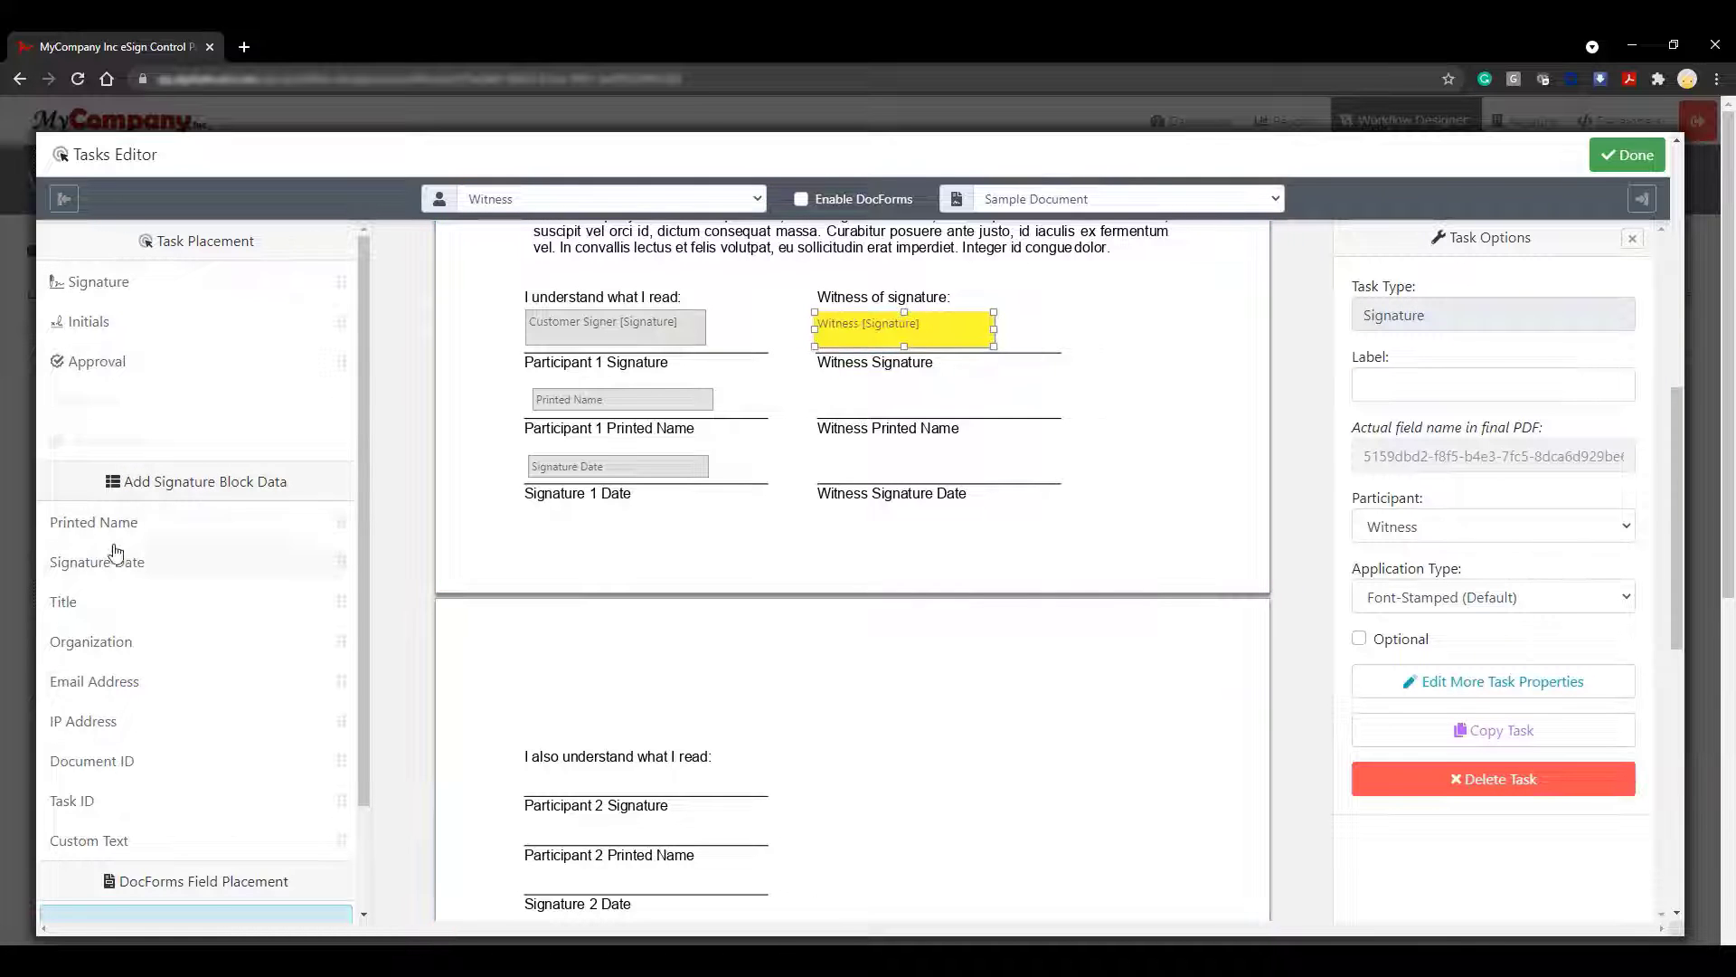
mouse_move(117, 529)
mouse_down()
mouse_move(892, 426)
mouse_move(841, 402)
mouse_up()
drag(98, 565, 874, 503)
scroll(884, 621, down, 4)
Place approval fields on page 2 for Internal Reviewer and Secondary Review
click(498, 201)
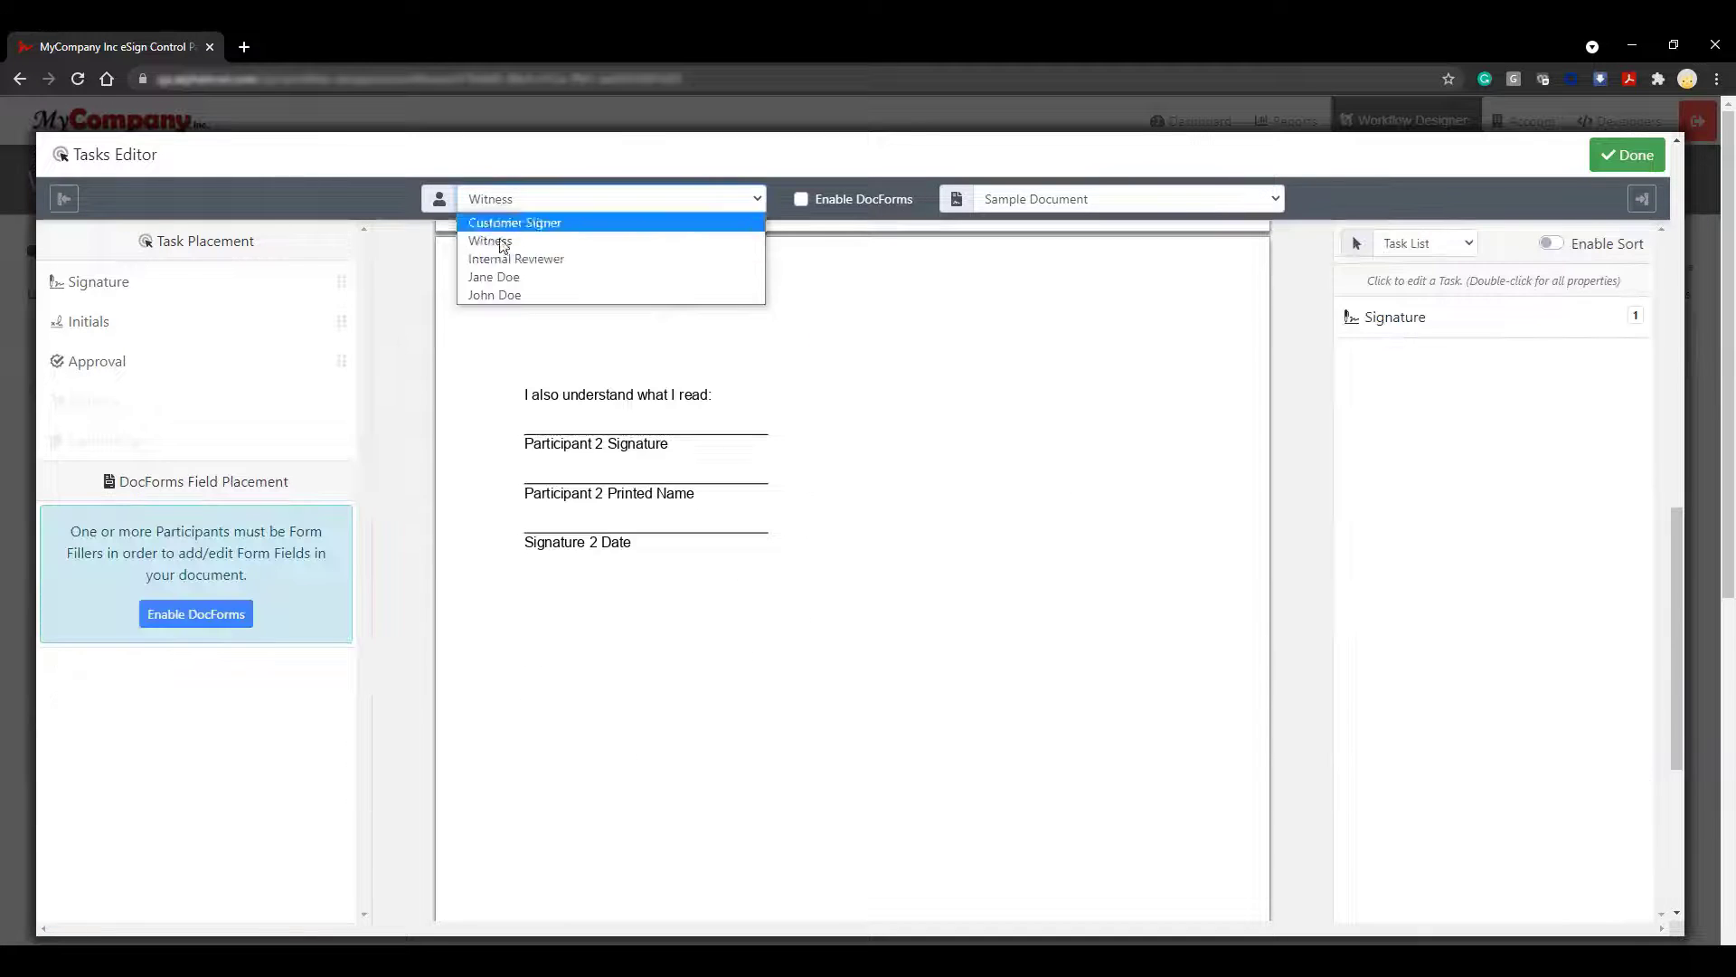
click(506, 259)
drag(107, 366, 1017, 296)
click(1044, 389)
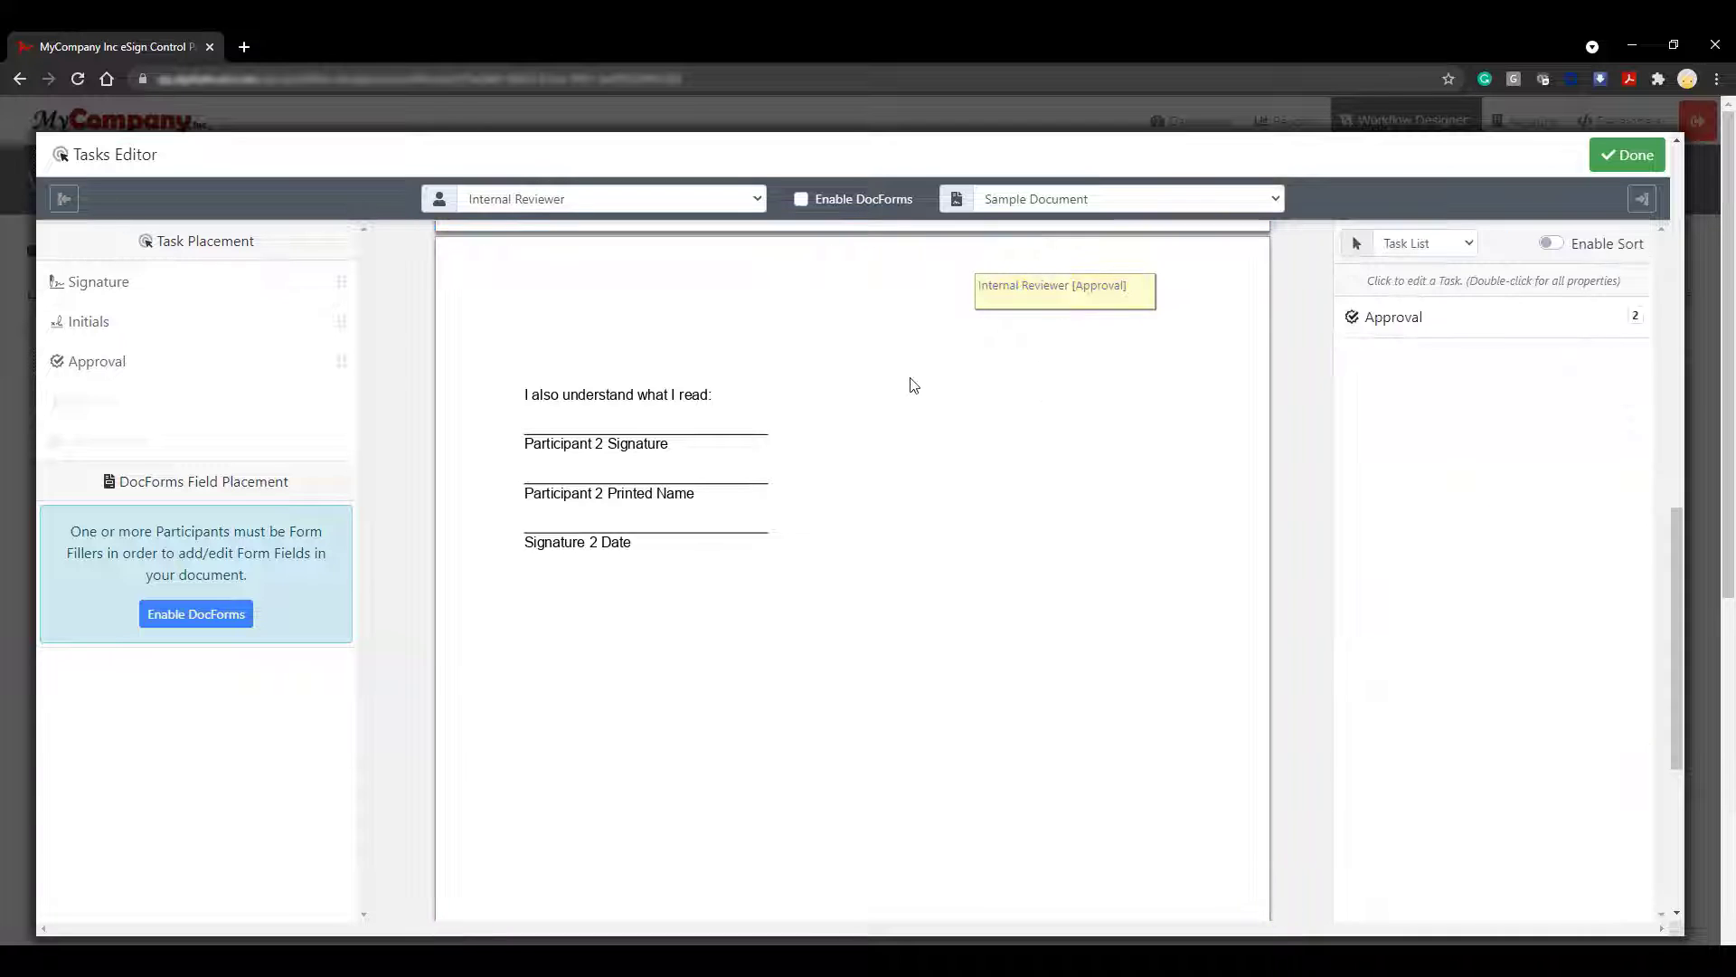
click(608, 203)
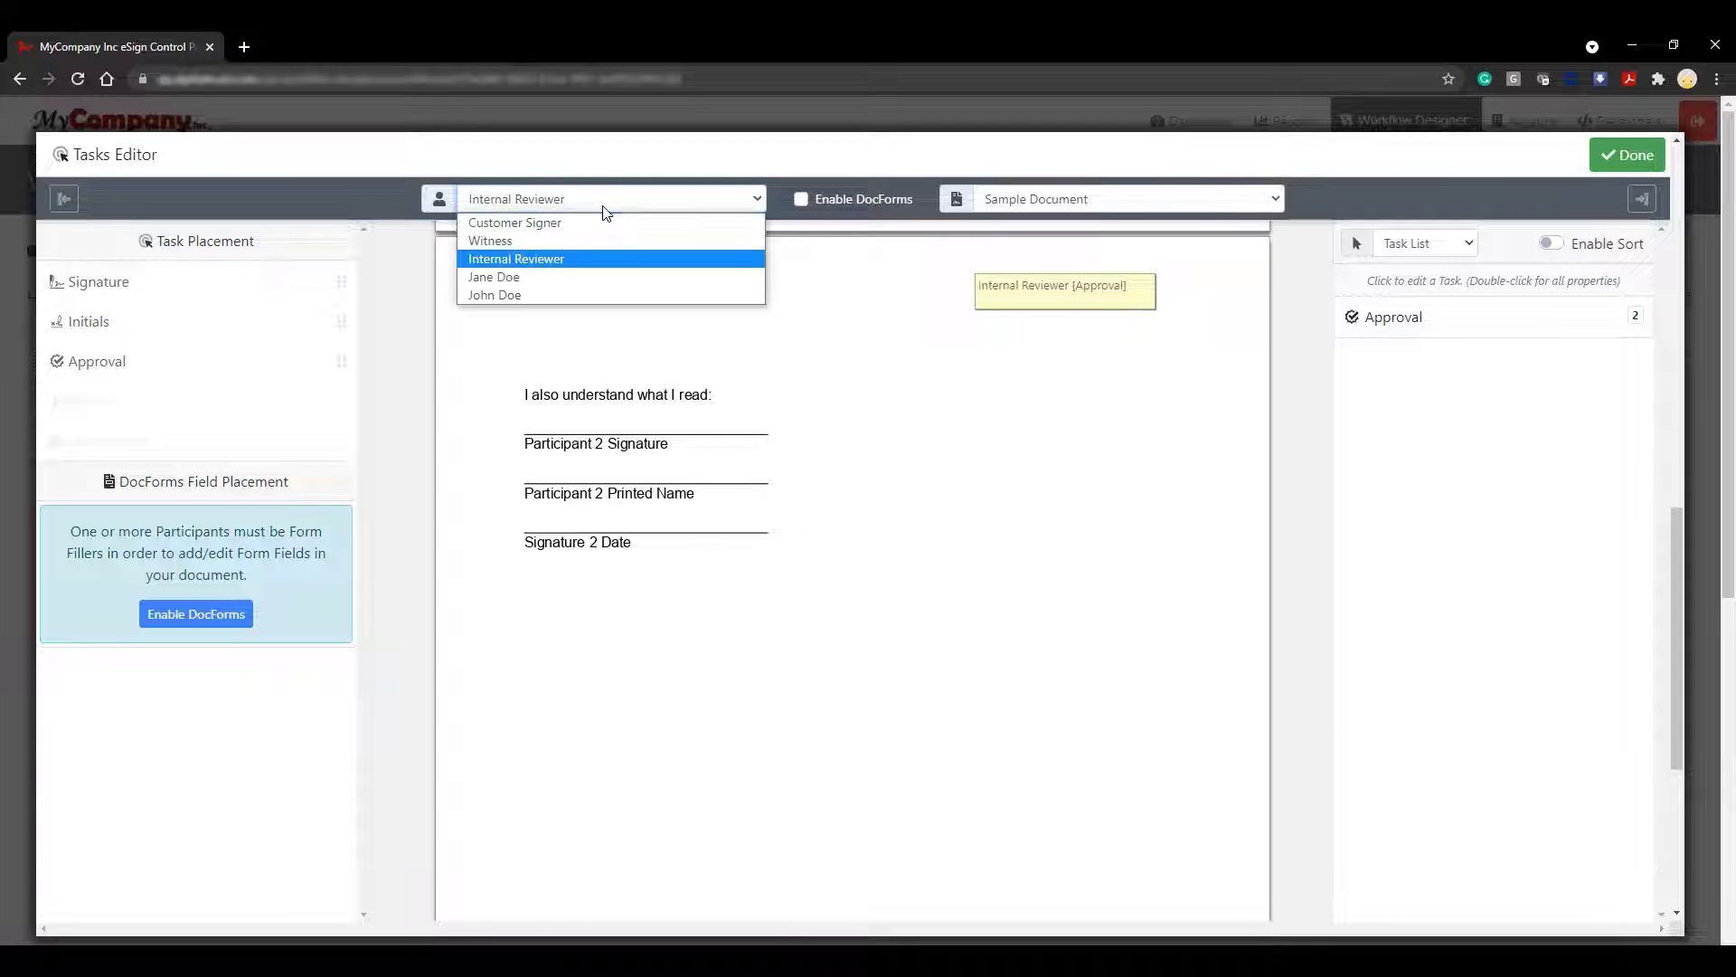
click(568, 284)
drag(155, 365, 1013, 358)
Place Approver signature, printed name and date fields on the Participant 2 lines
click(525, 210)
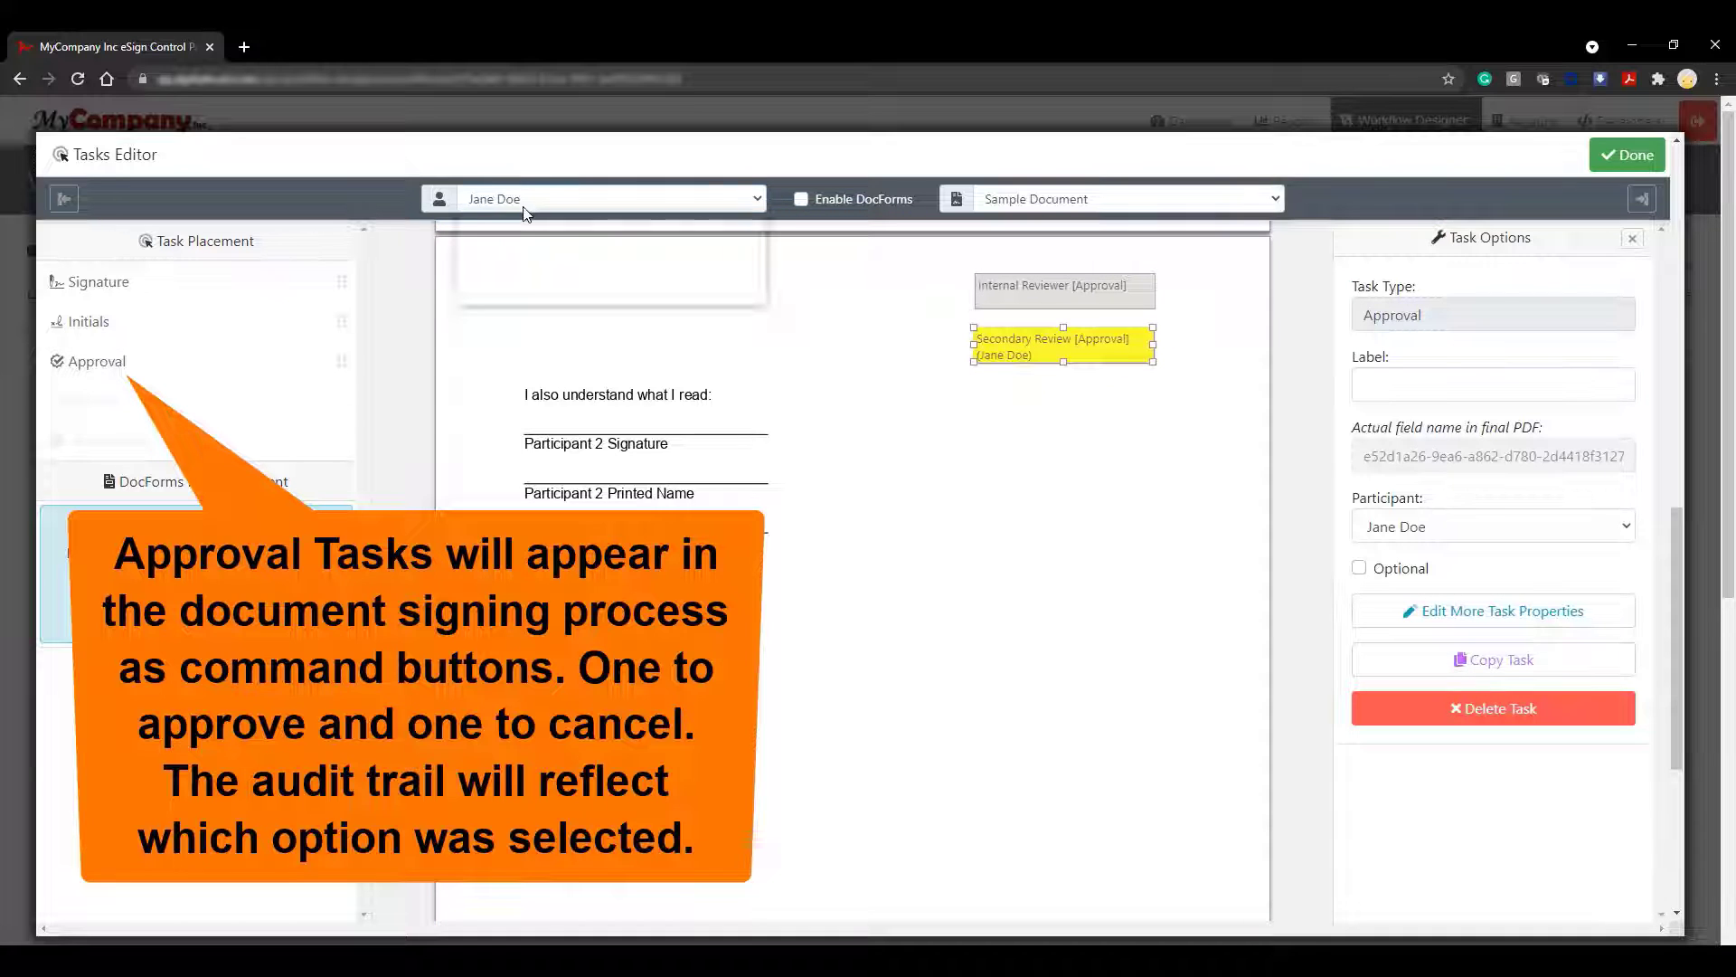
click(524, 291)
mouse_move(98, 282)
mouse_down()
mouse_move(389, 335)
mouse_move(529, 413)
mouse_move(615, 409)
mouse_up()
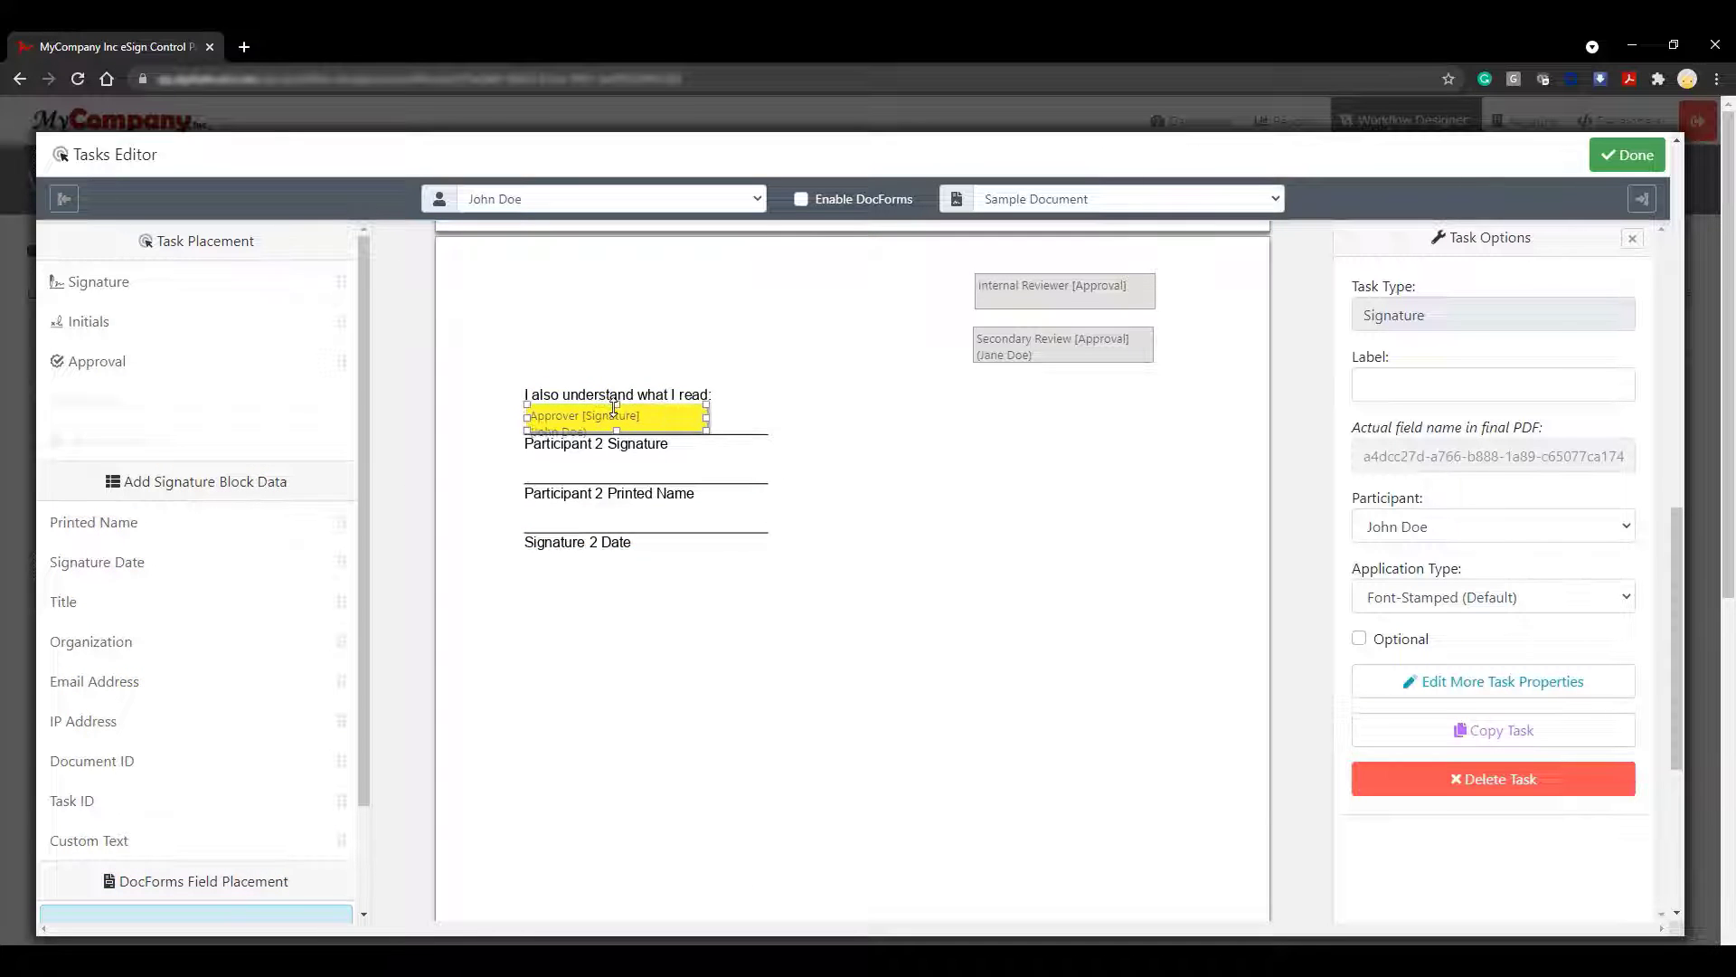
mouse_move(126, 523)
mouse_down()
mouse_move(601, 504)
mouse_move(526, 463)
mouse_up()
mouse_move(136, 563)
mouse_down()
mouse_move(543, 567)
mouse_move(526, 514)
mouse_up()
click(1023, 516)
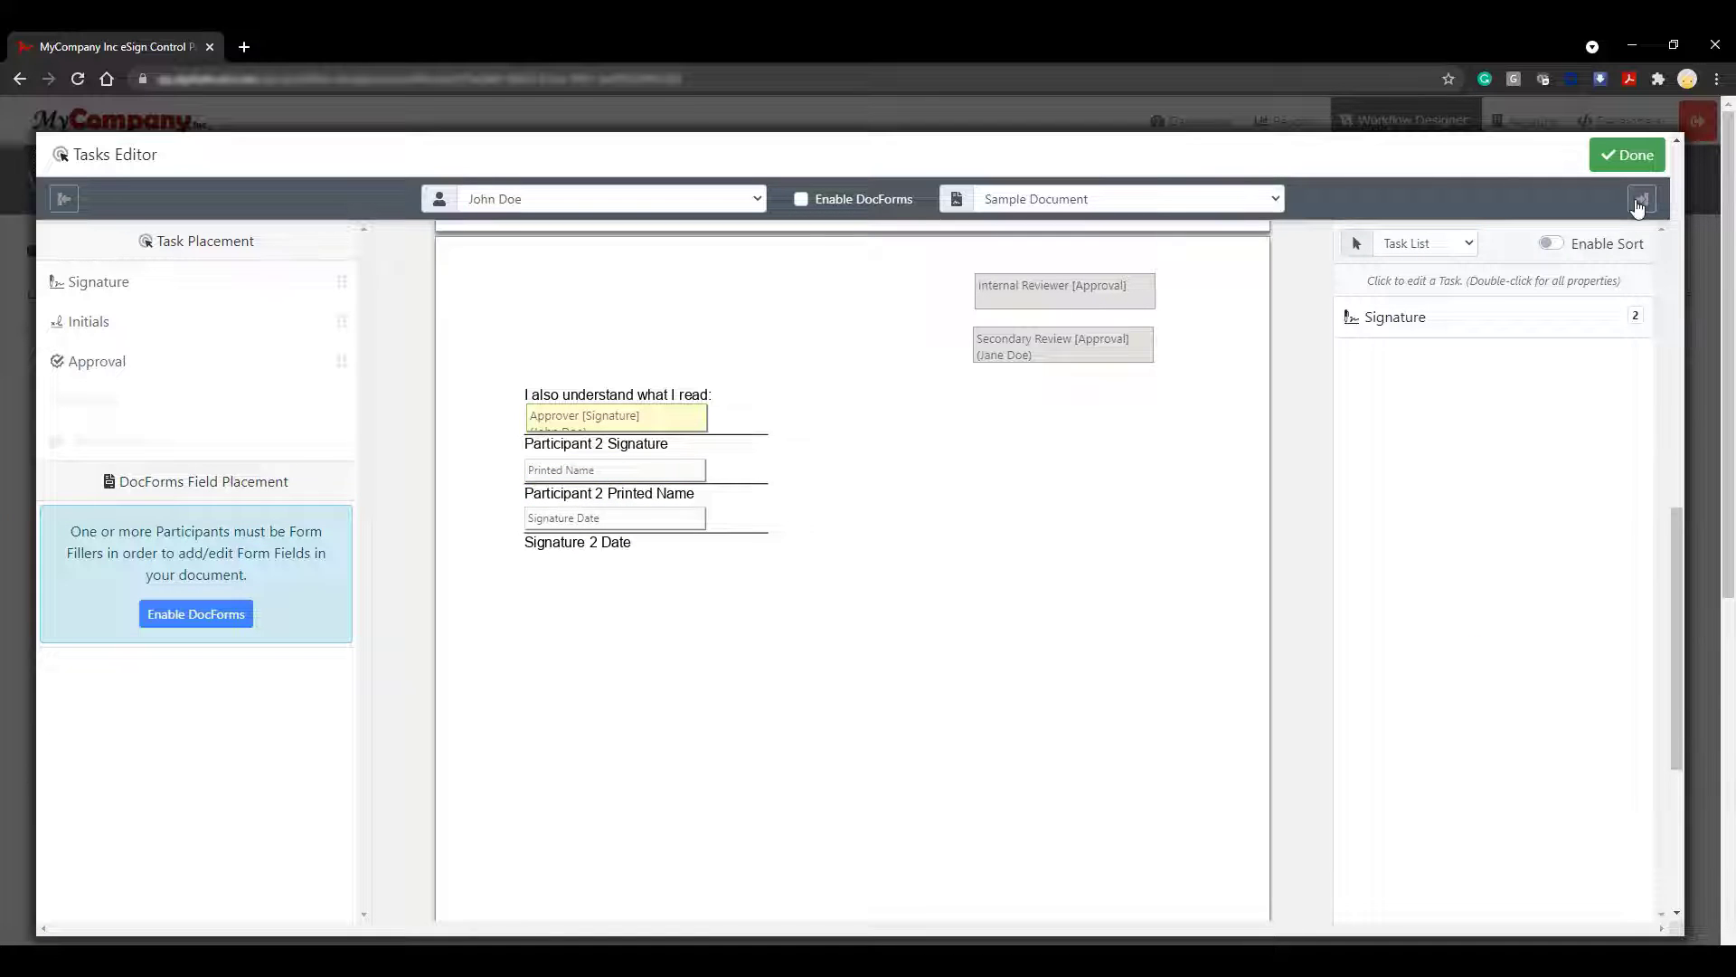
Hide both side panels, check the five participants' tags across the pages, and close the Tasks Editor
click(1639, 203)
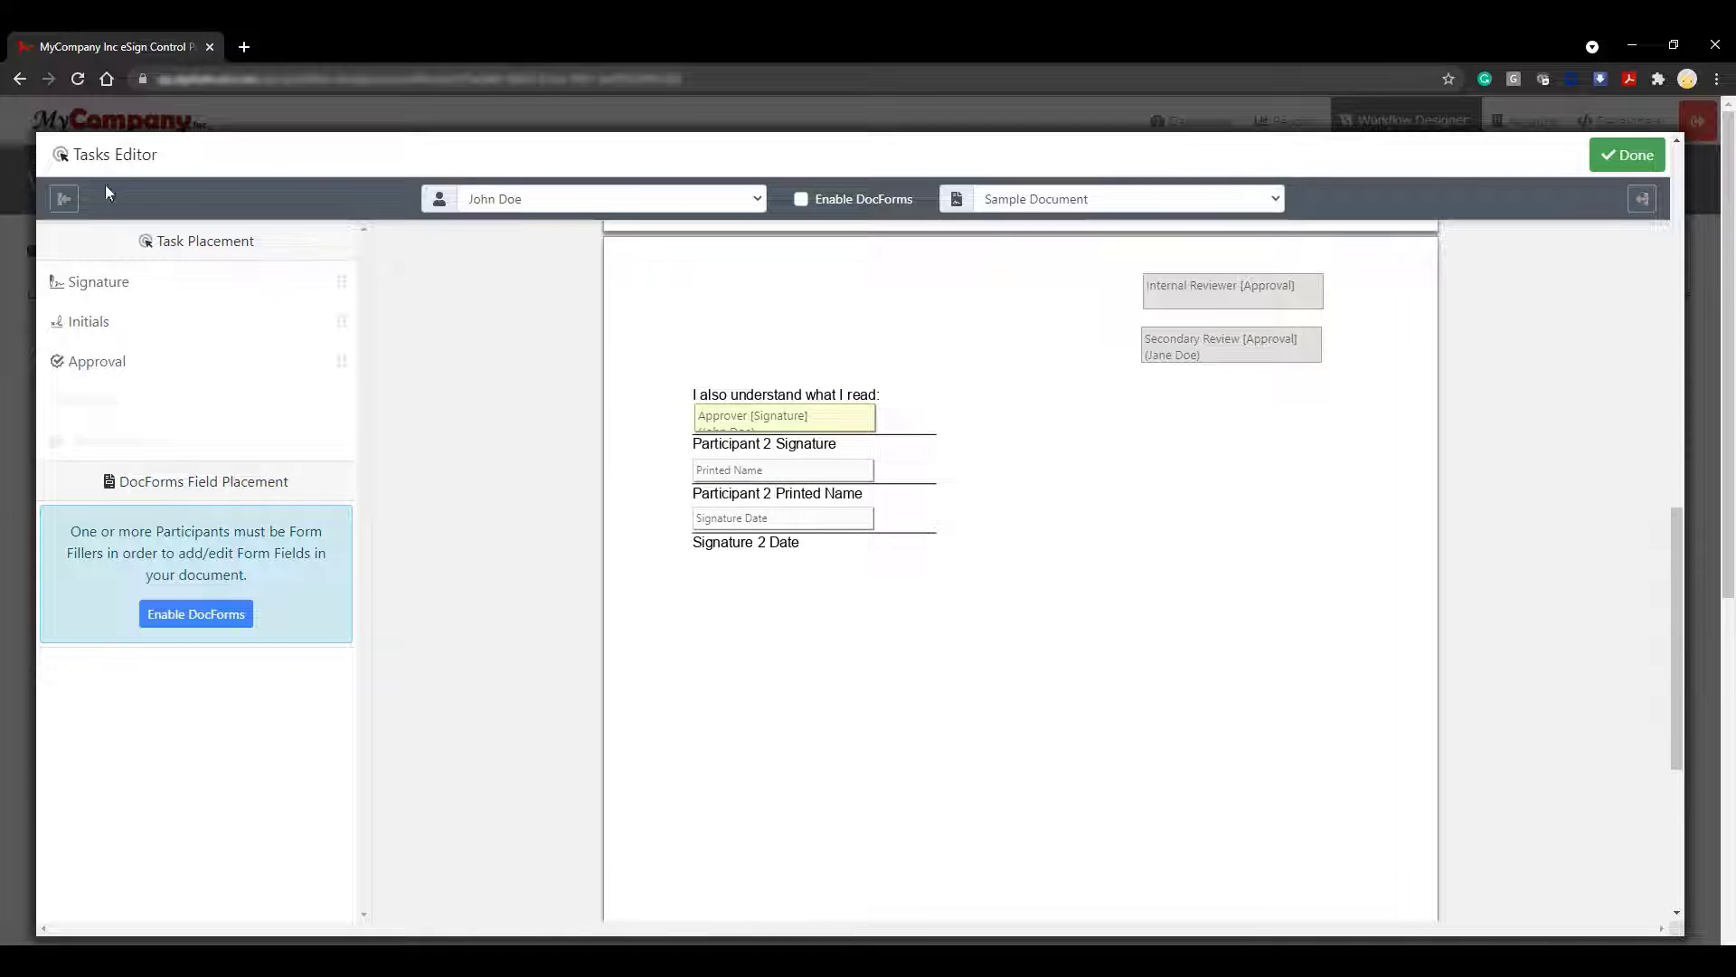
click(63, 198)
scroll(748, 733, up, 3)
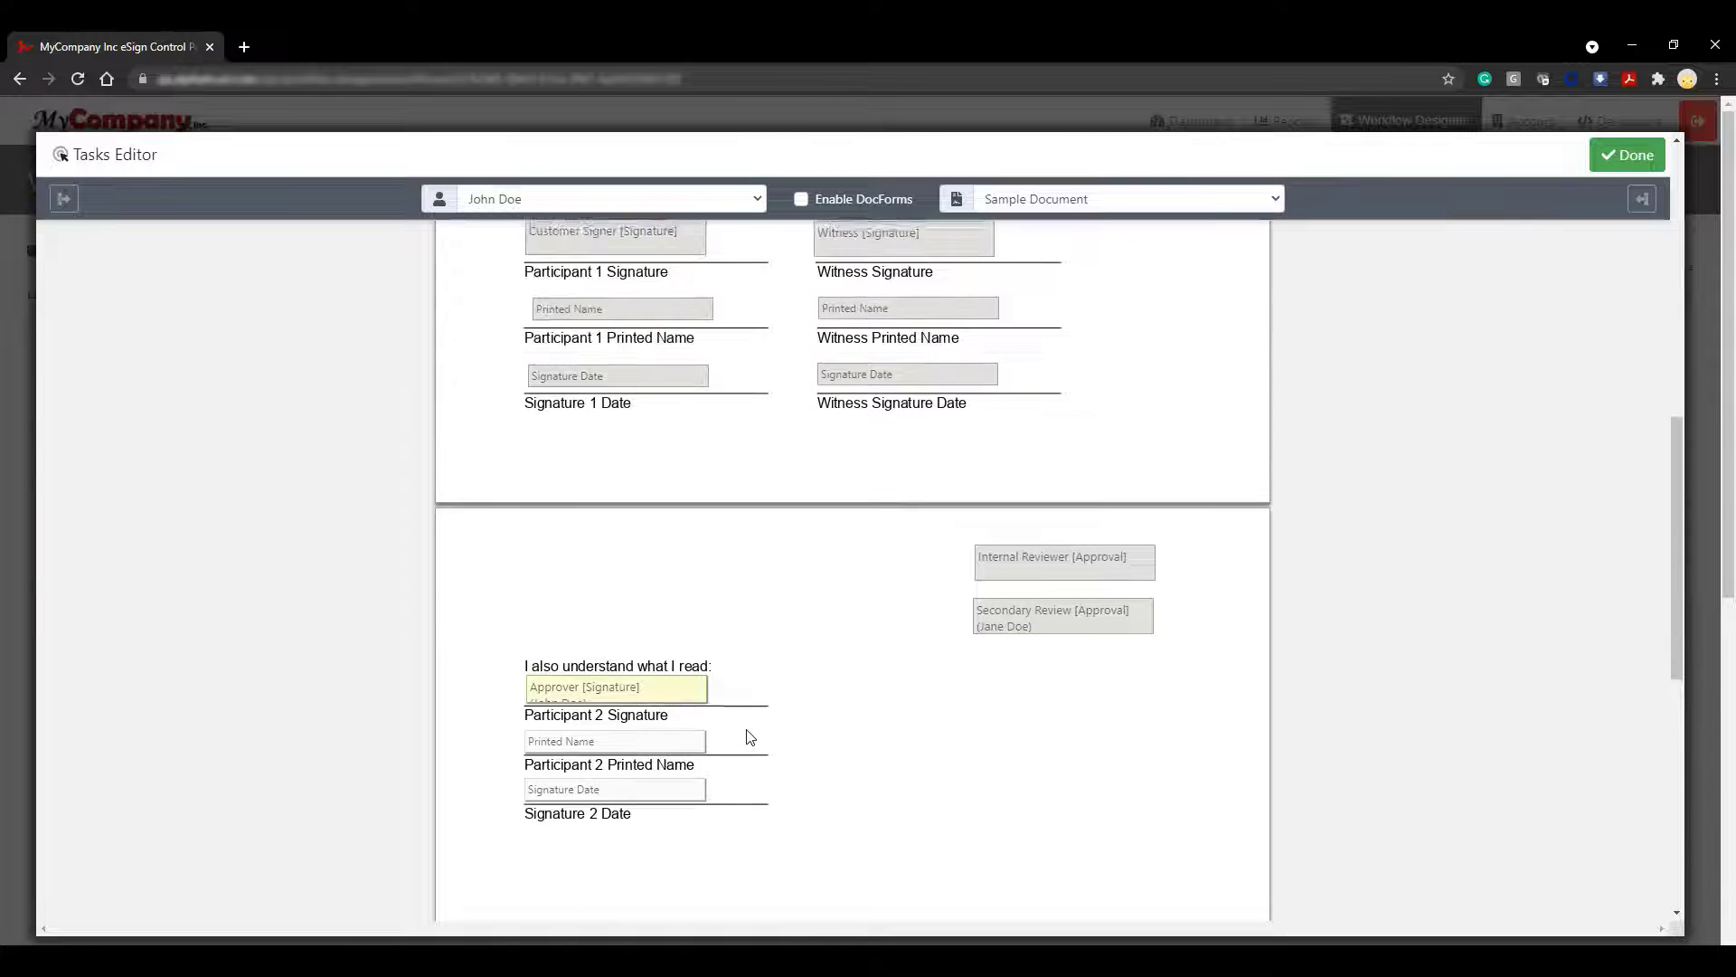
scroll(748, 737, up, 2)
scroll(748, 737, down, 1)
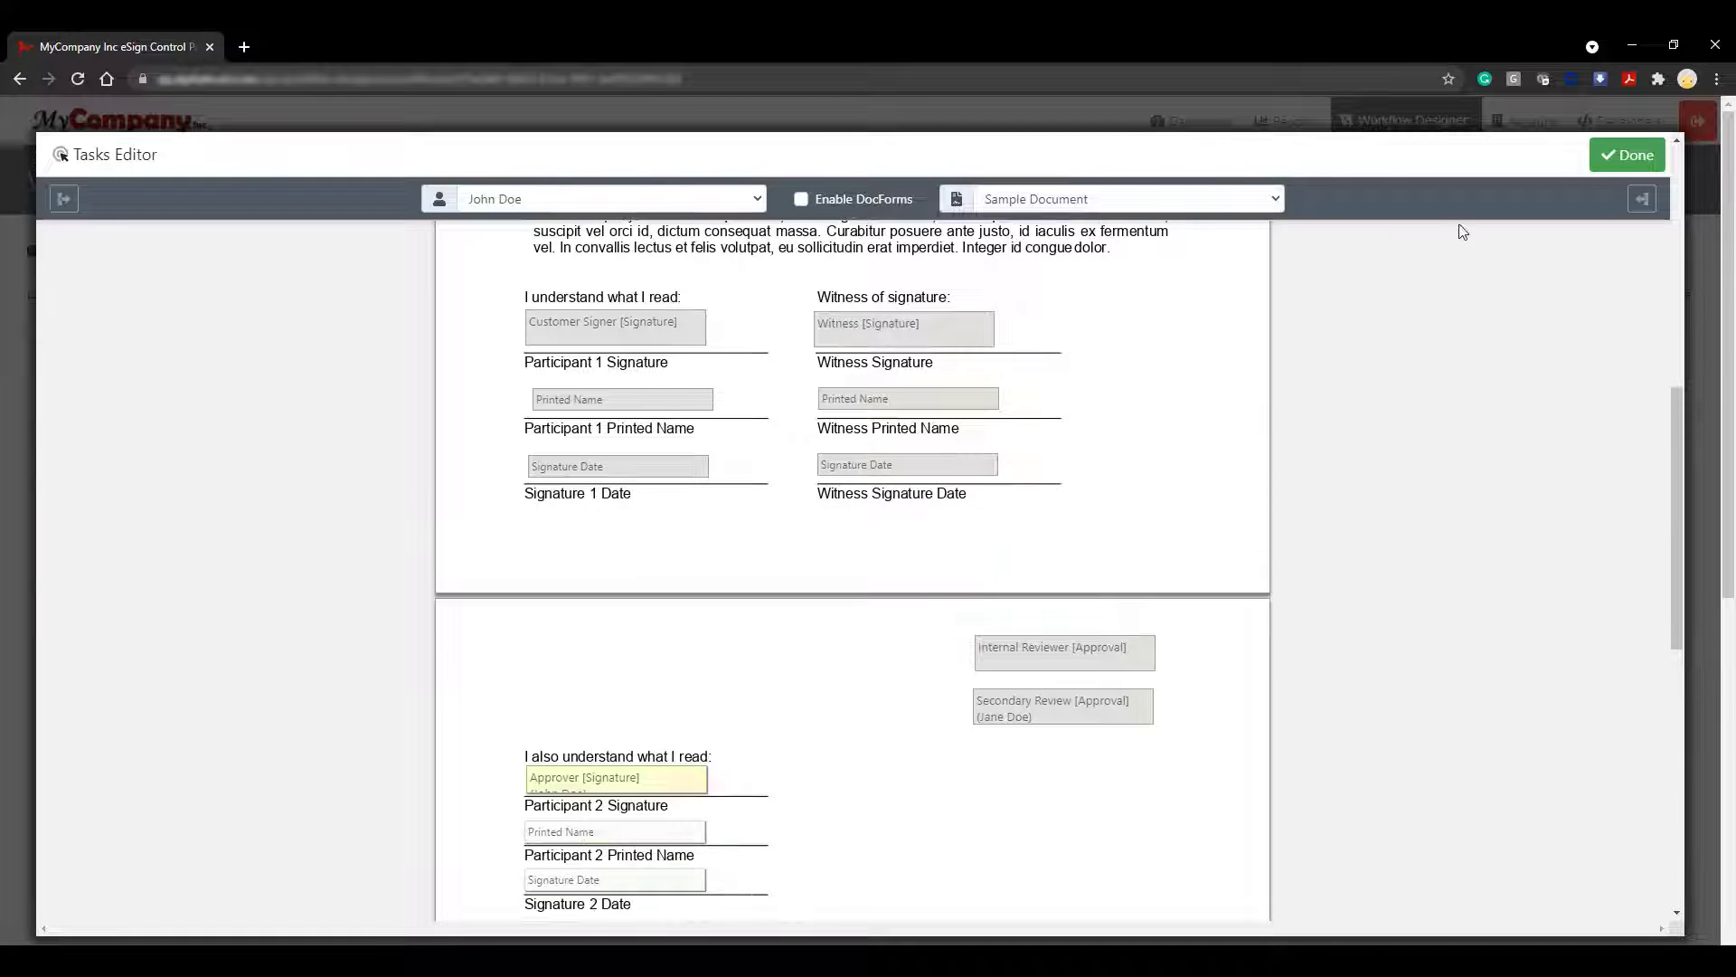
click(1627, 156)
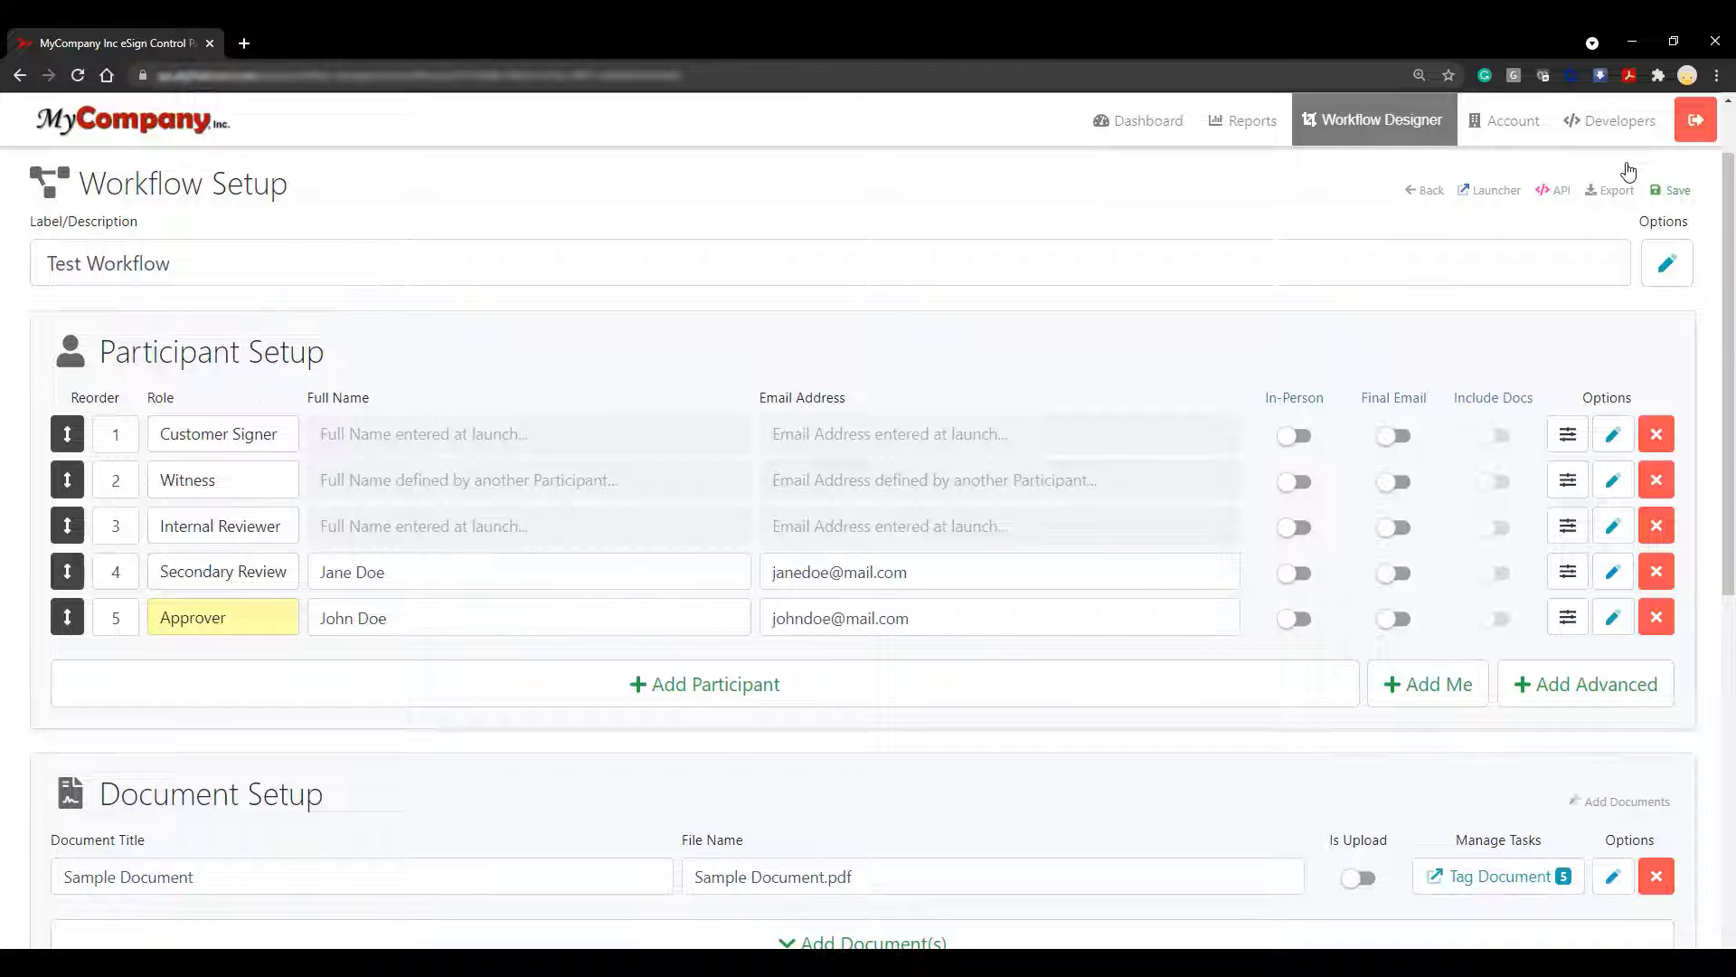
Save the Test Workflow template and go to its launch page
scroll(1703, 762, down, 5)
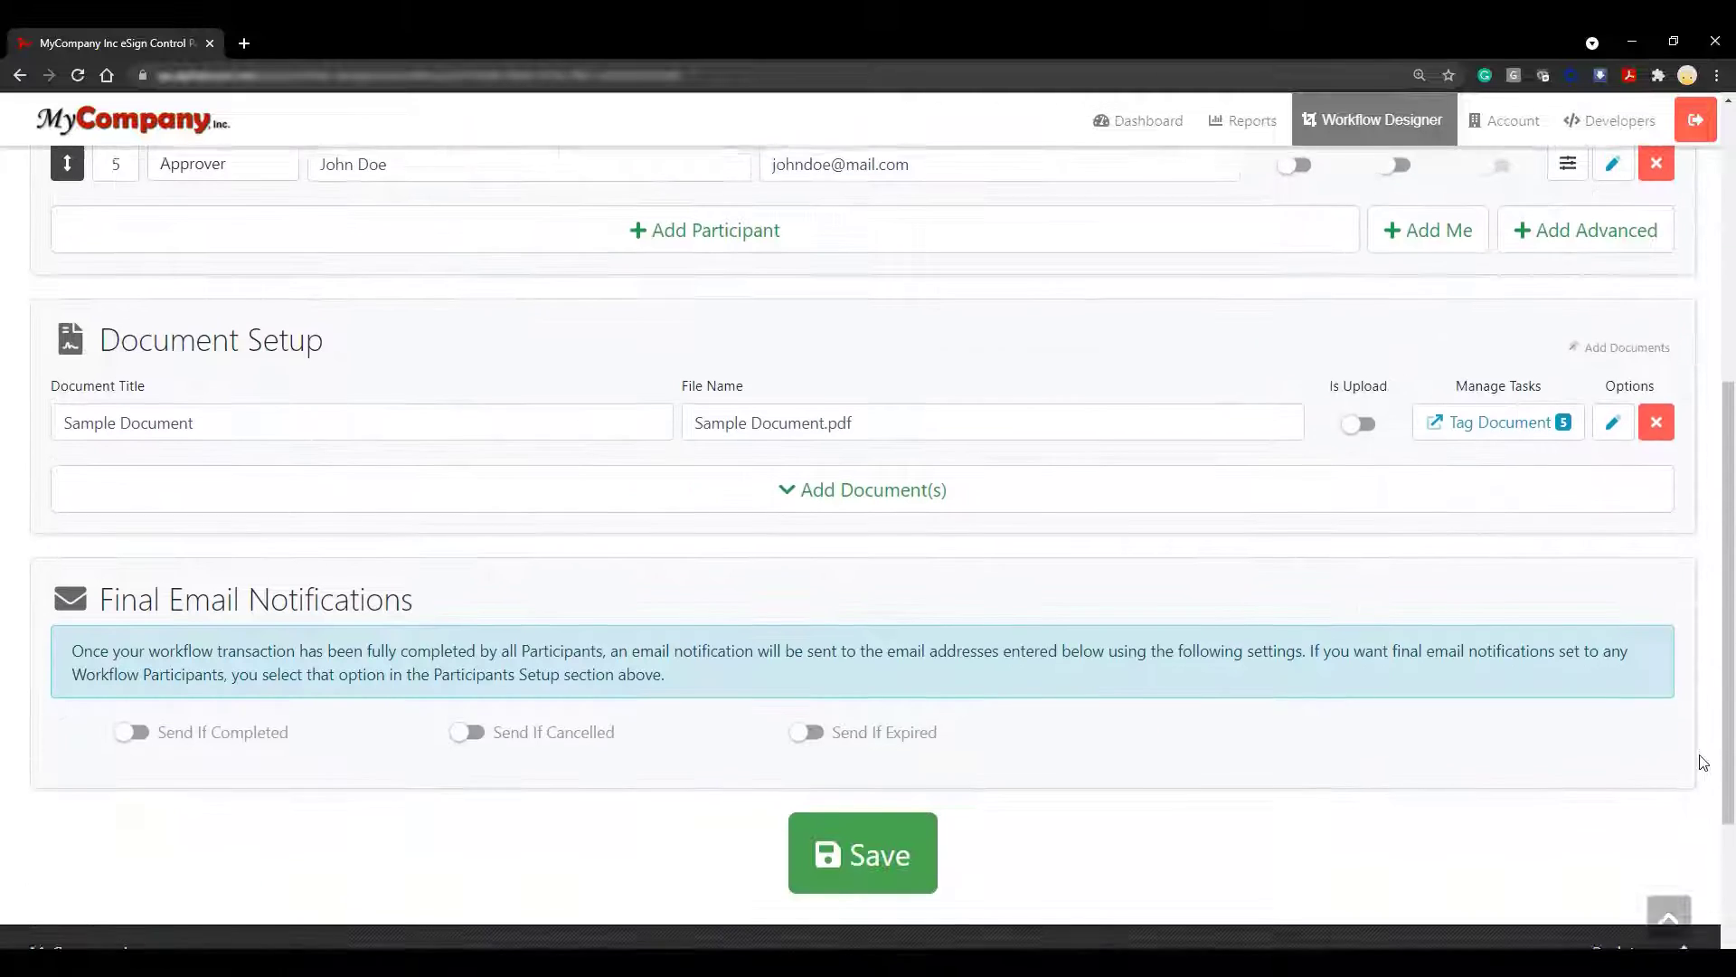
scroll(1703, 762, down, 3)
click(922, 629)
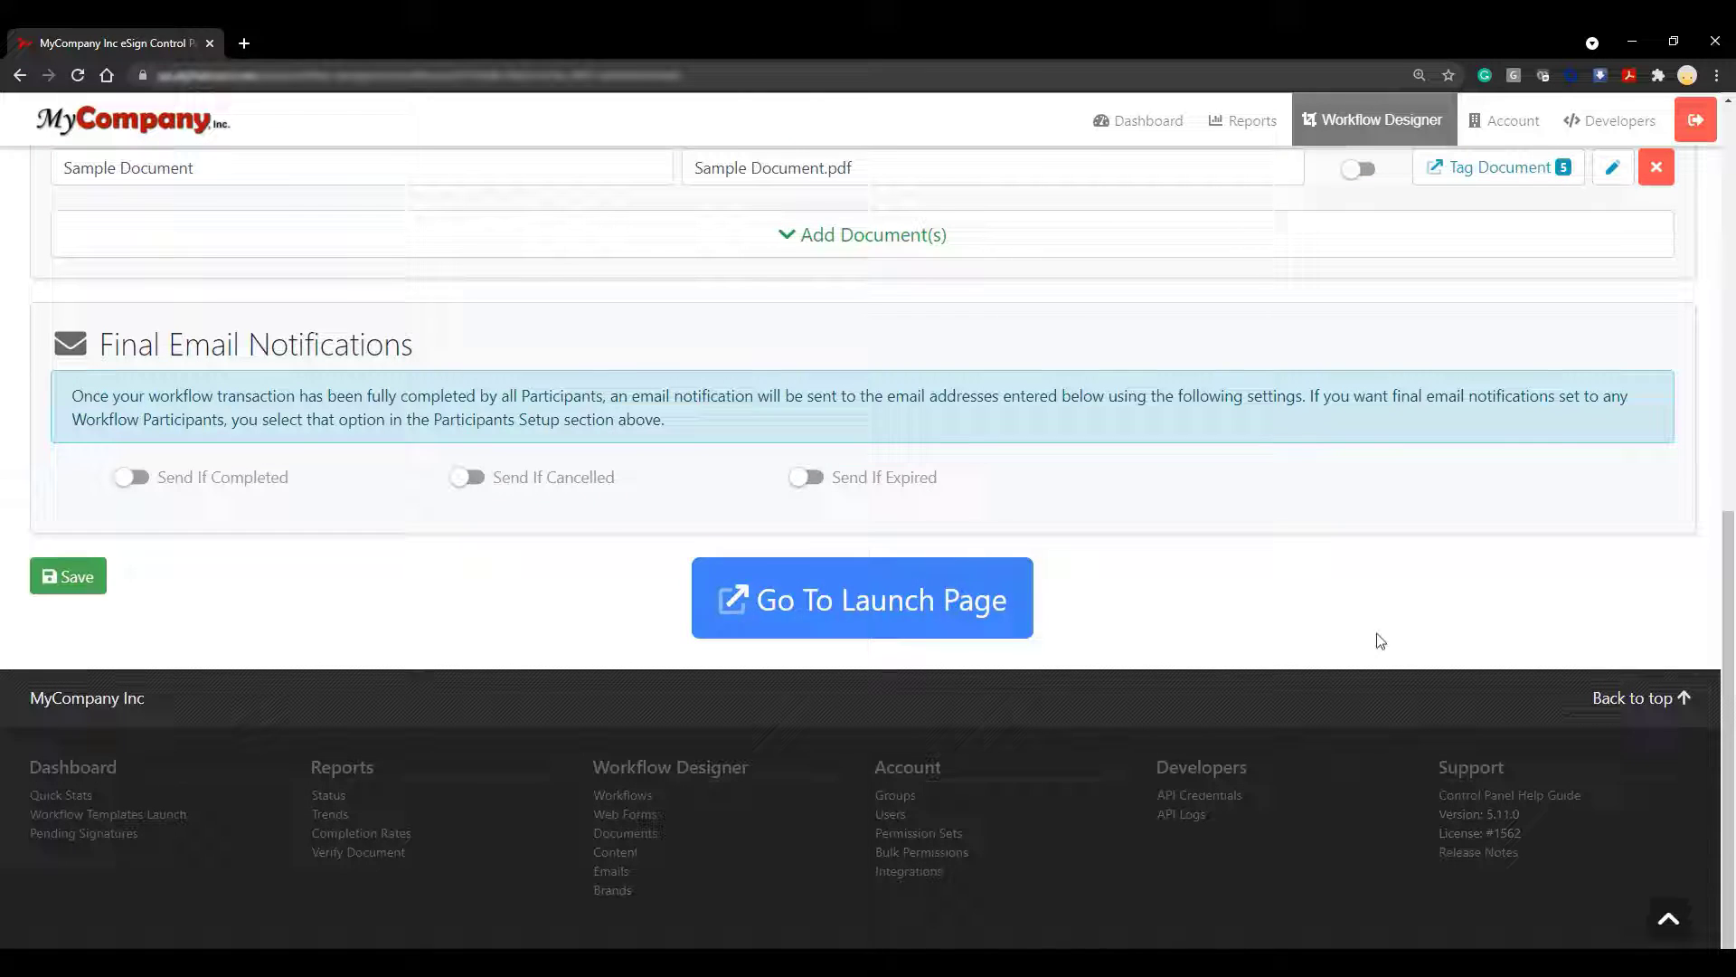
click(972, 633)
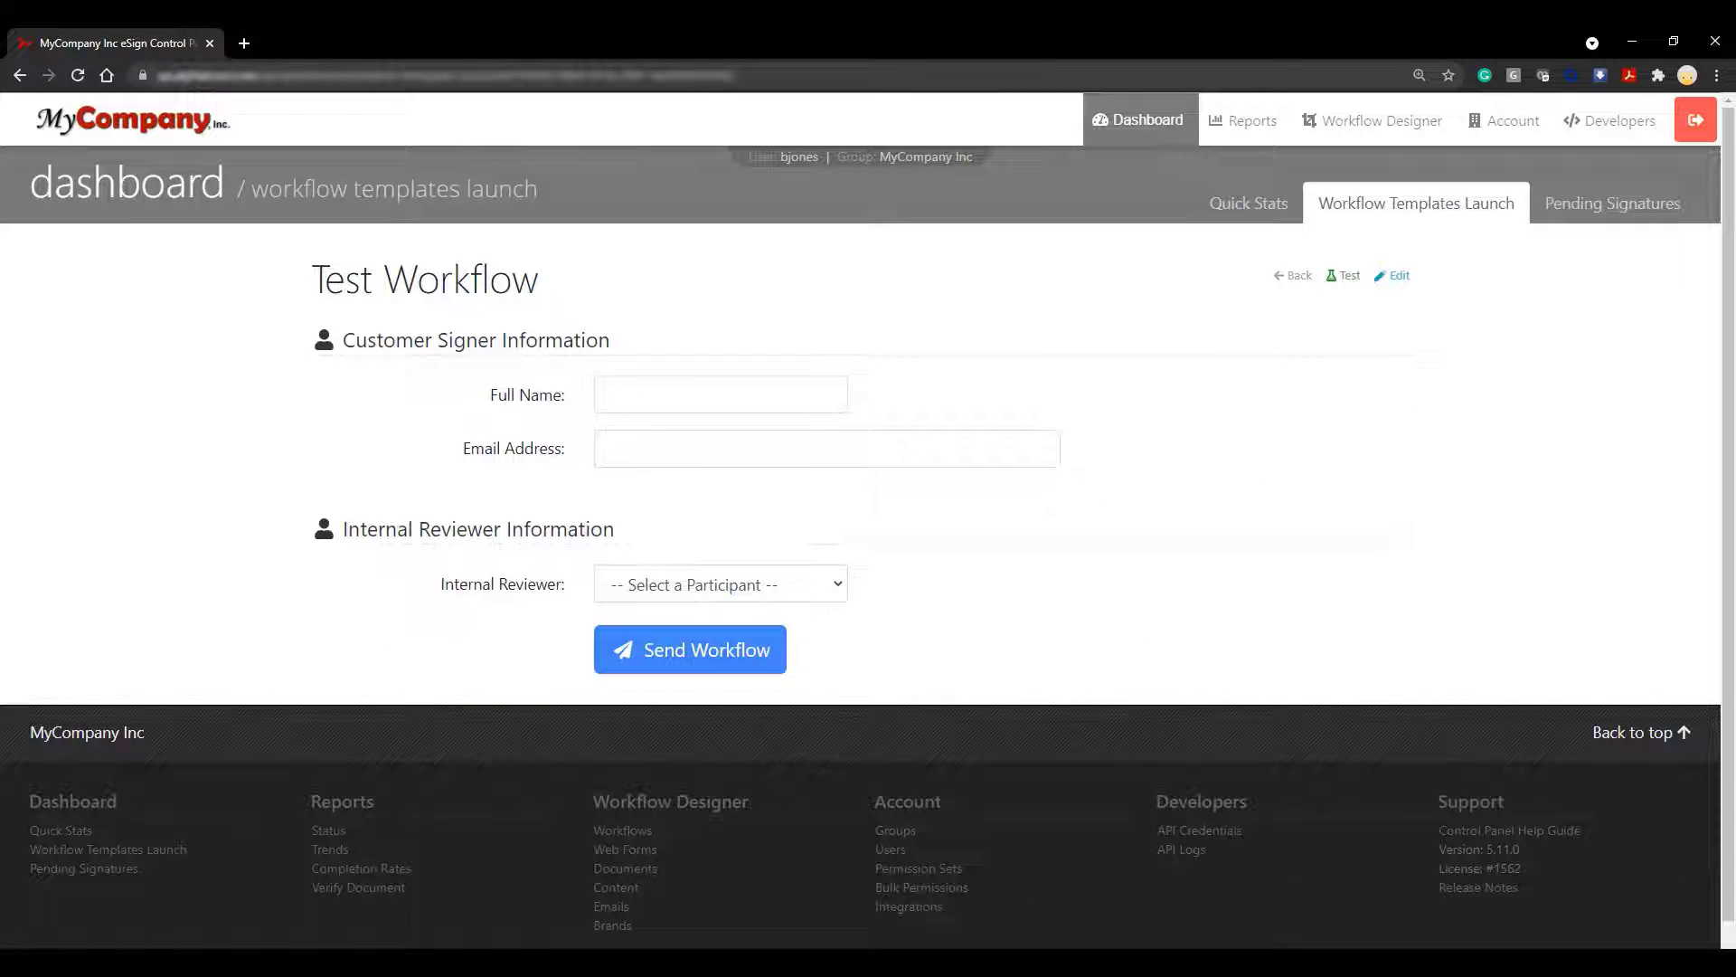
Enter the customer signer's full name and e-mail address on the launch form
click(801, 403)
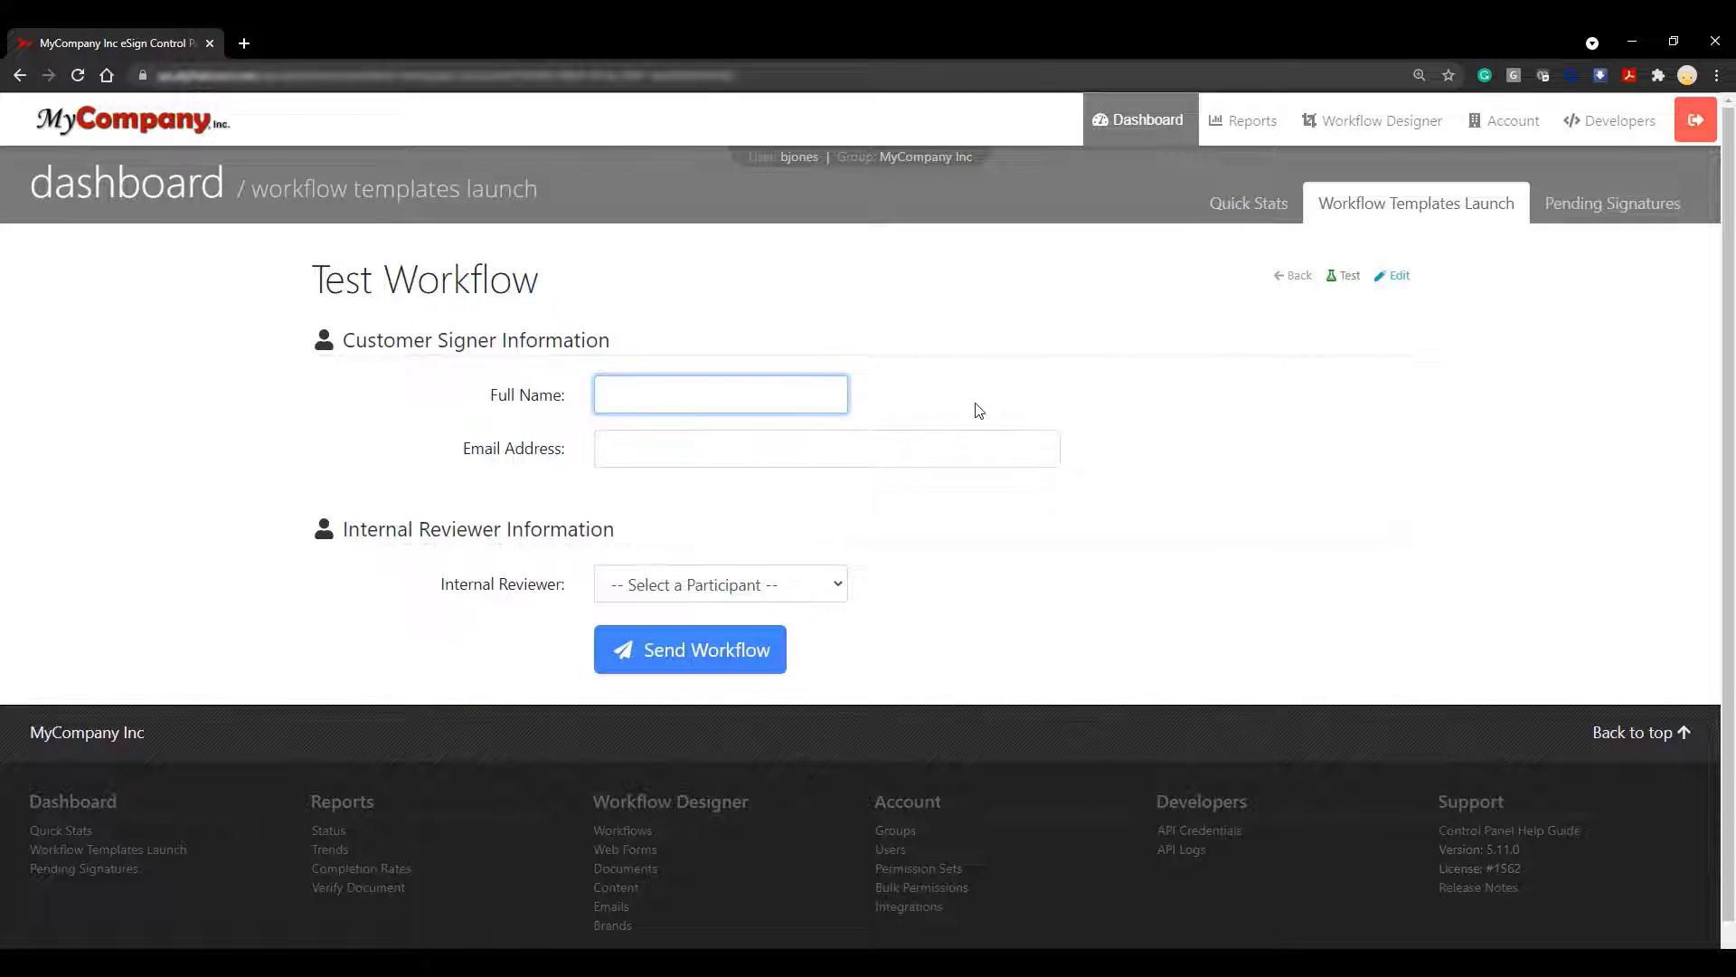
text(Sample Customer)
click(974, 444)
text(customer)
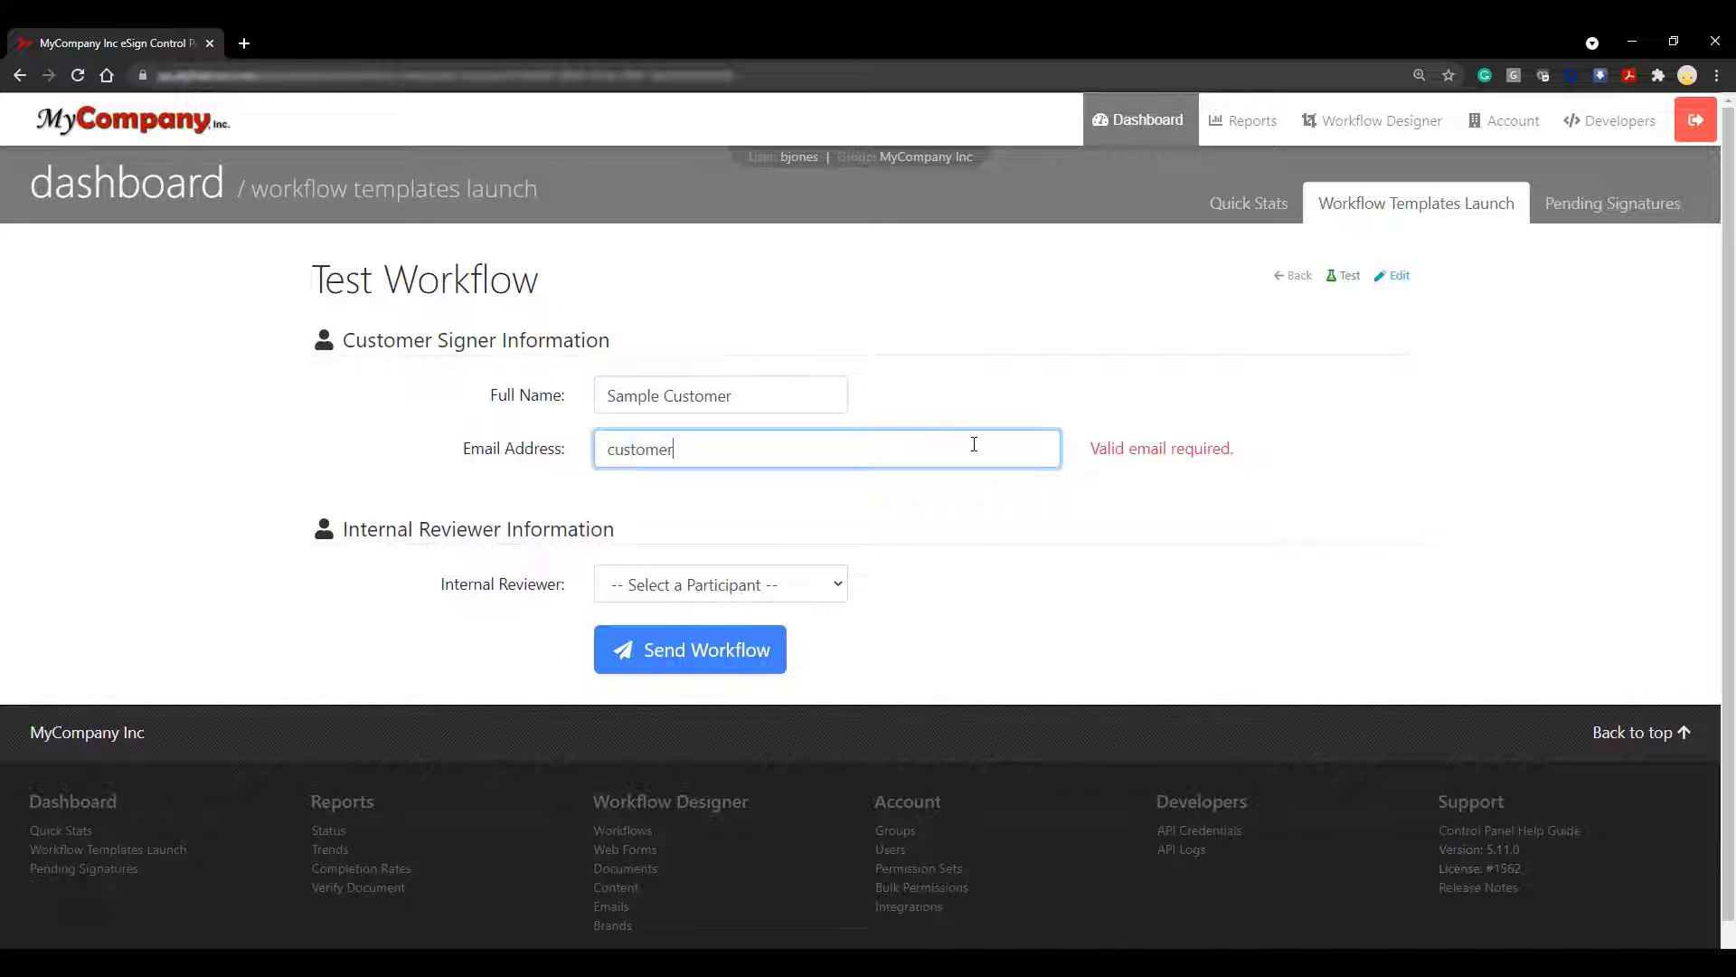
text(@customer.com)
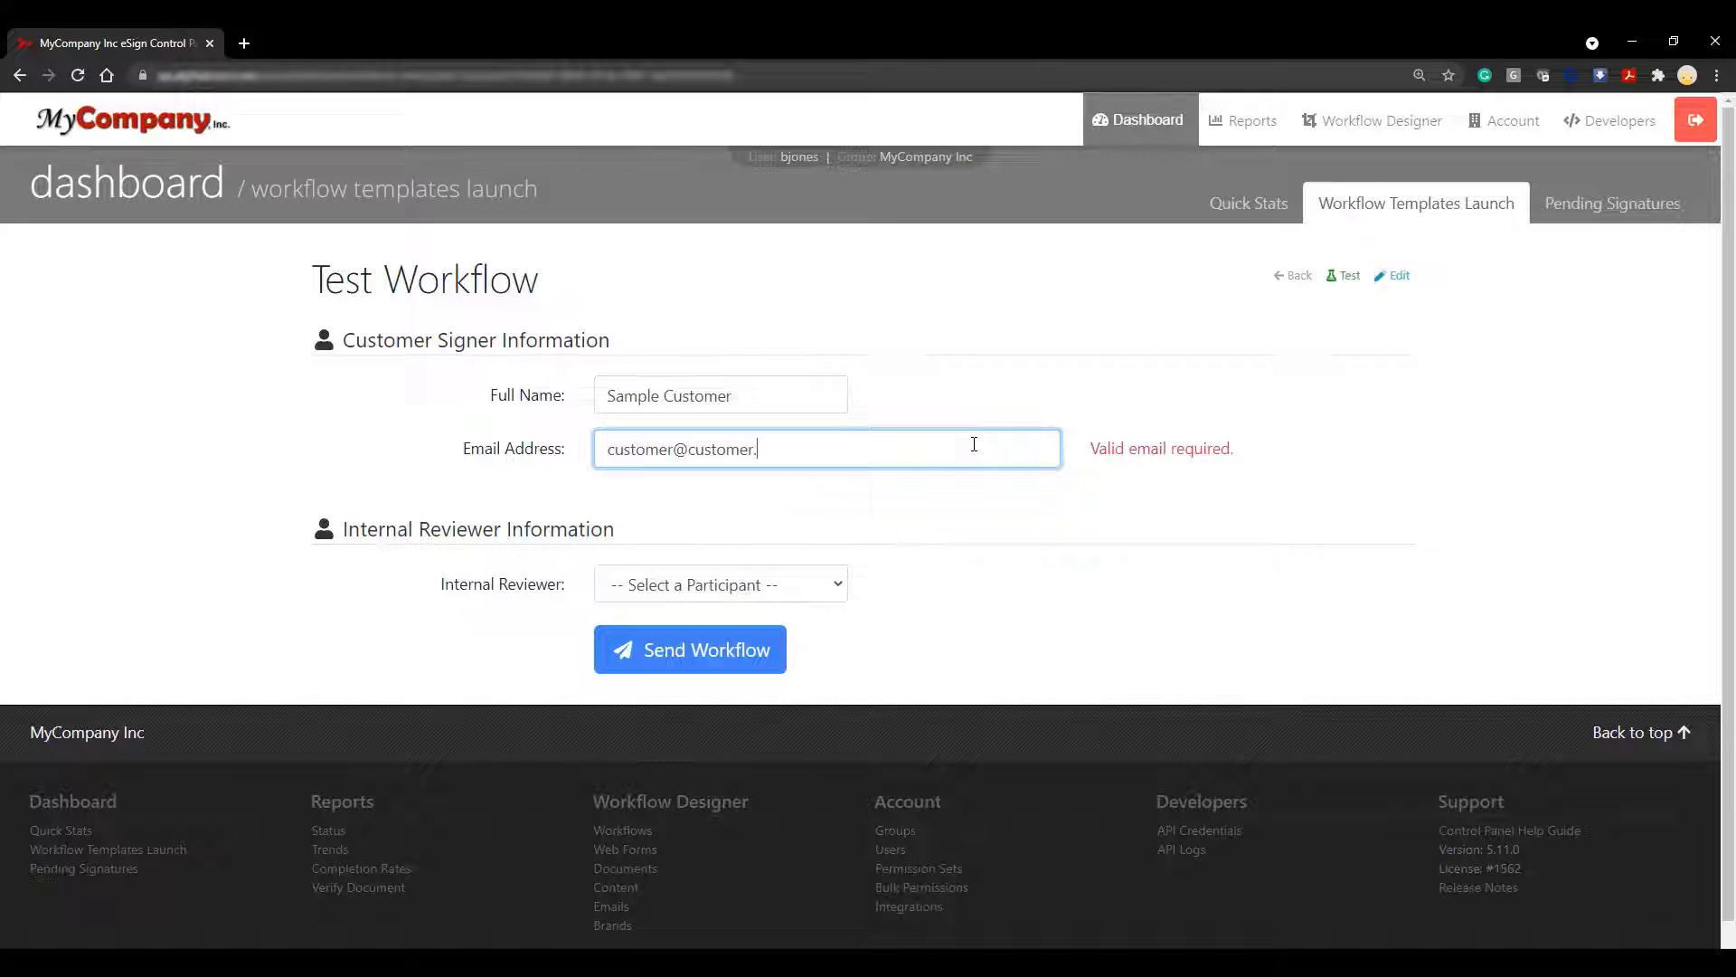
Set the Internal Reviewer to Person 1
click(839, 584)
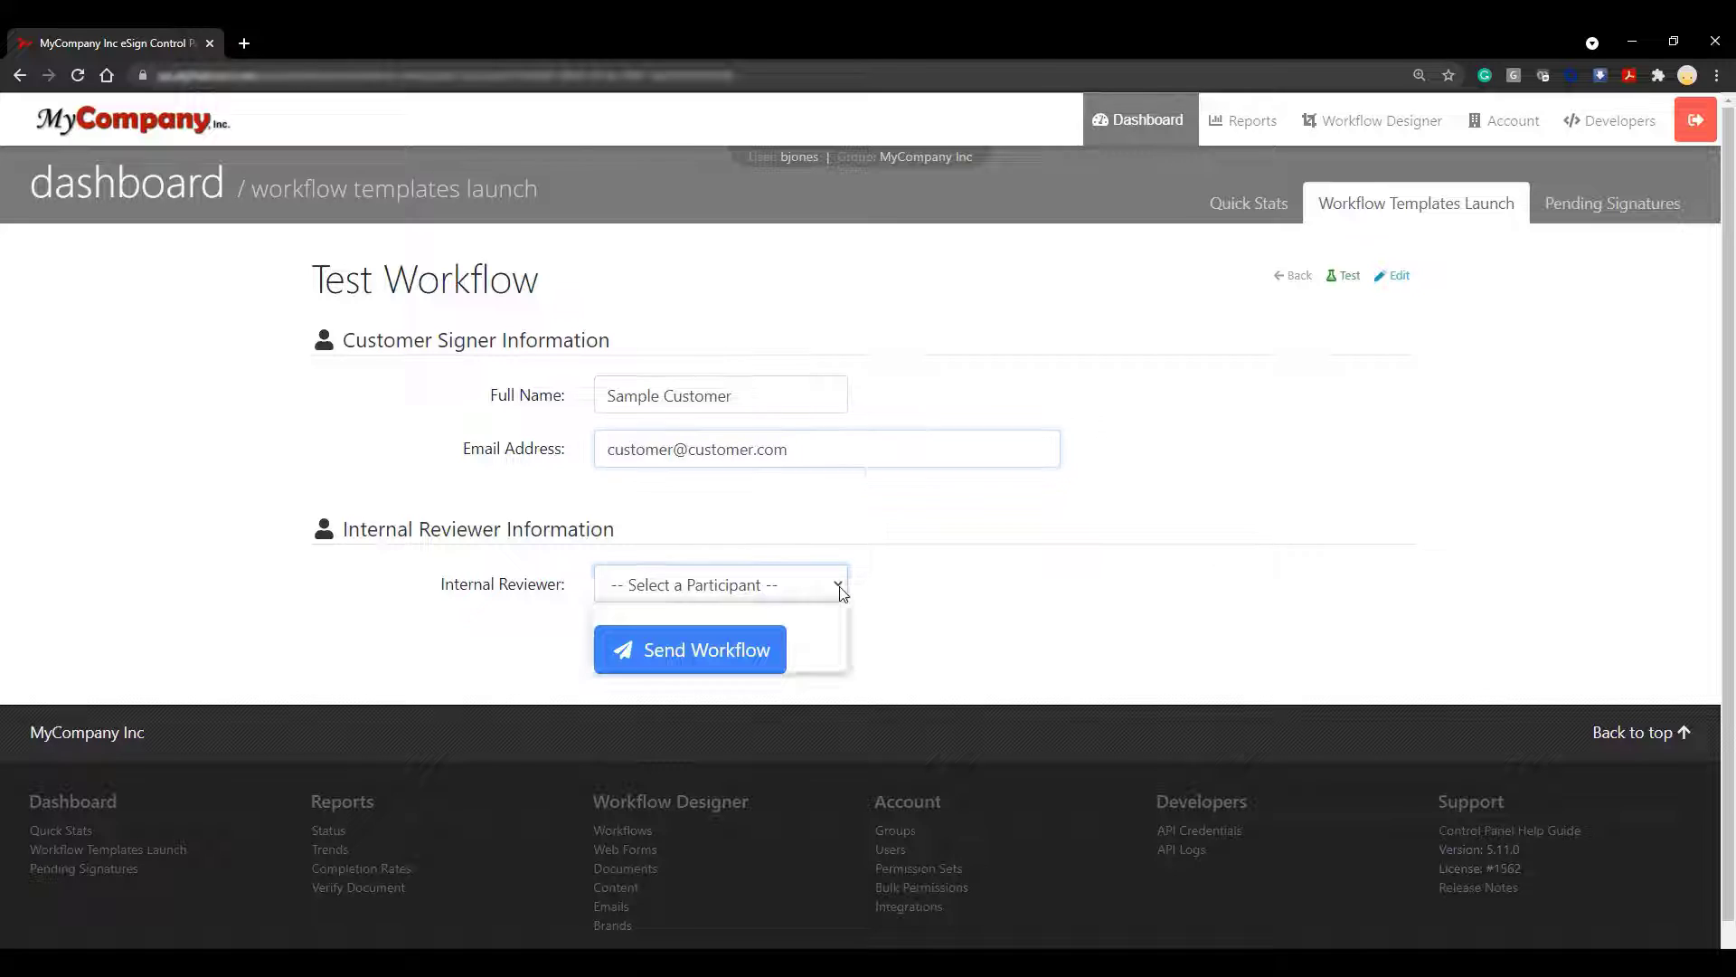
key(Down)
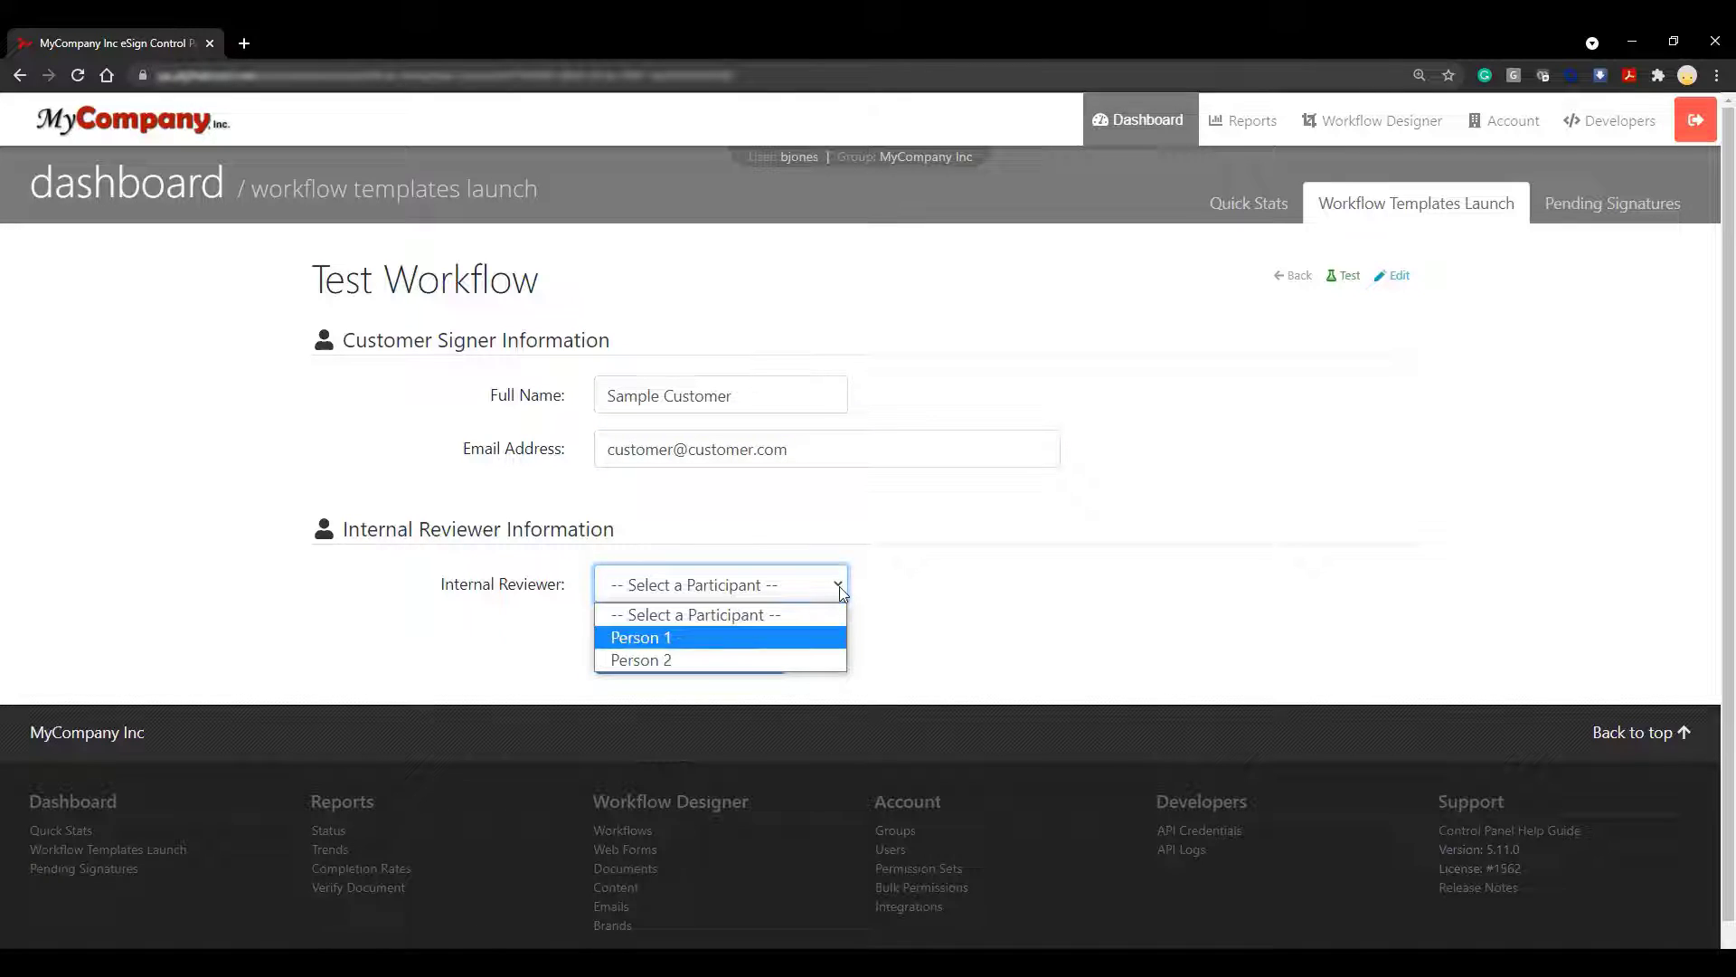
click(828, 631)
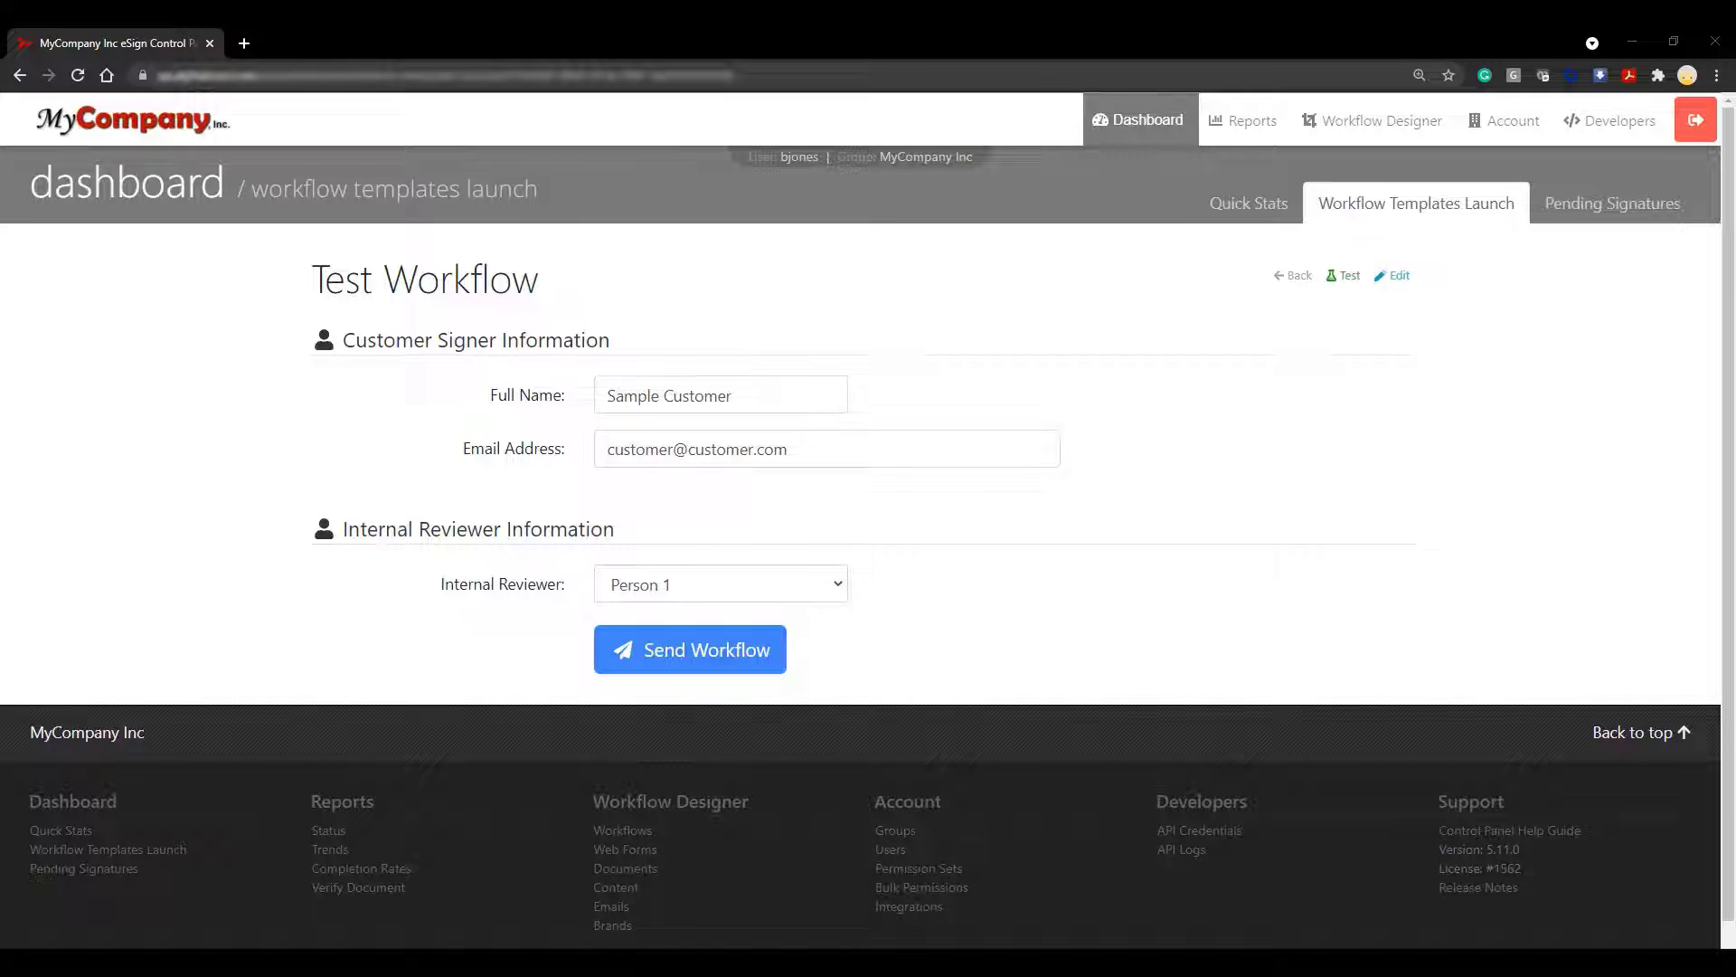